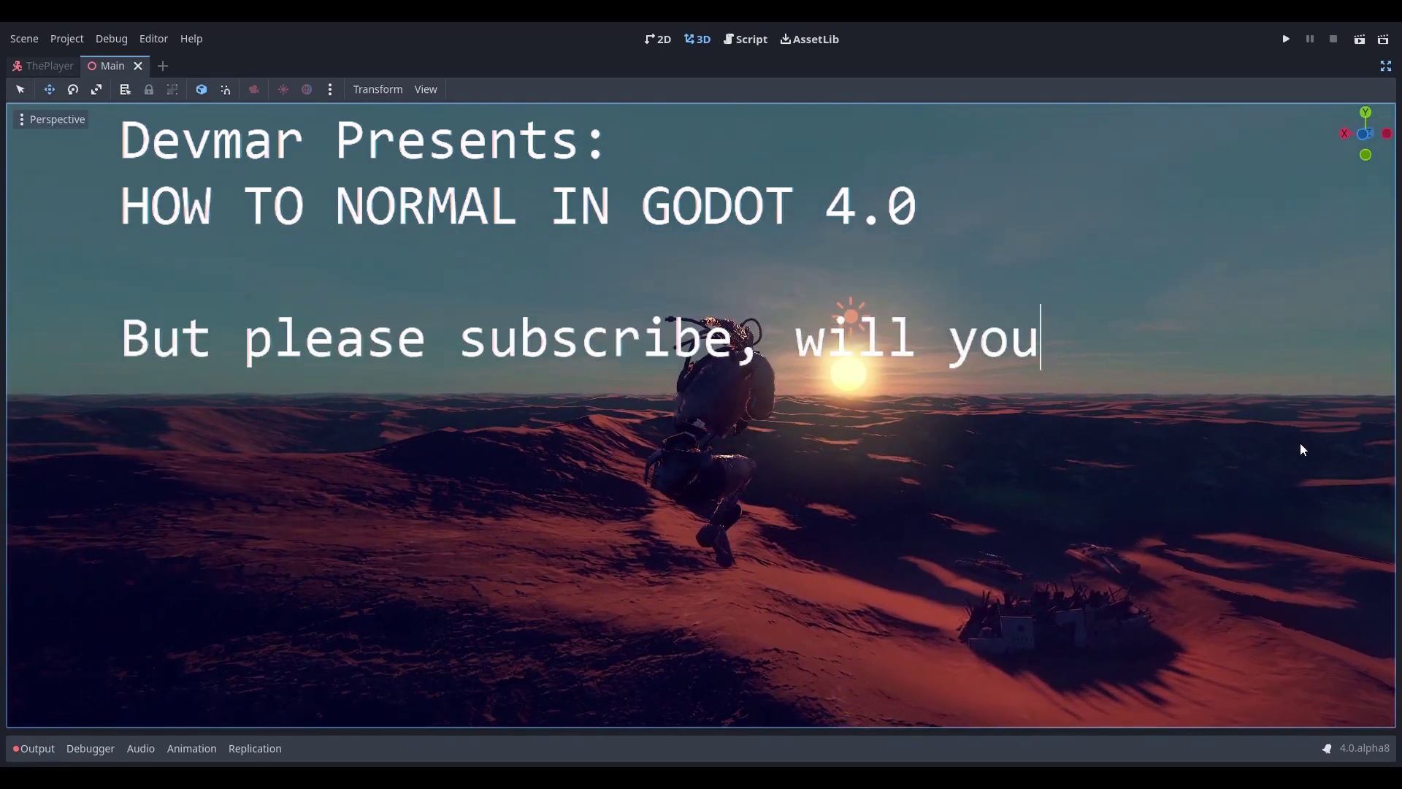
pyautogui.moveTo(1300, 450); pyautogui.dragTo(69, 489, button='middle')
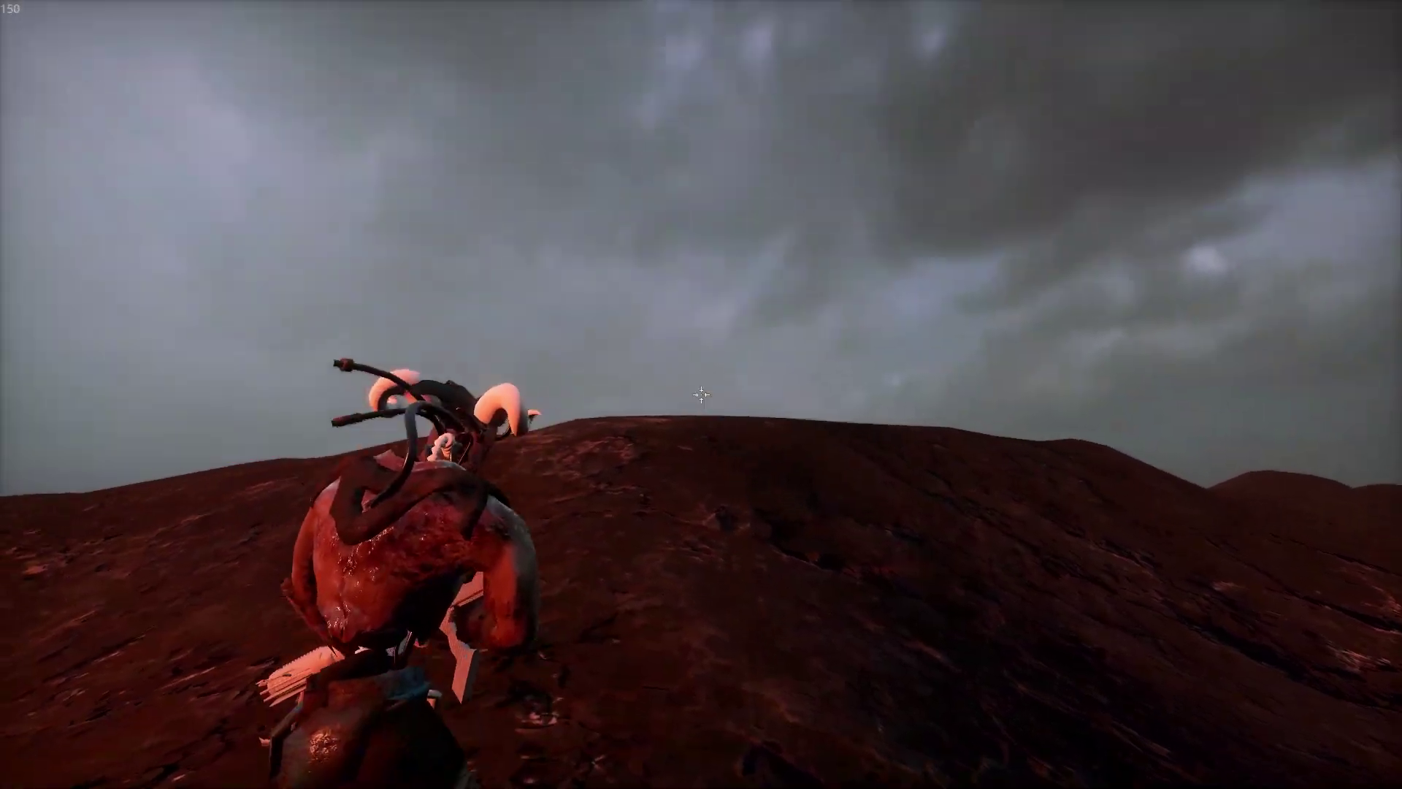
pyautogui.press('w')
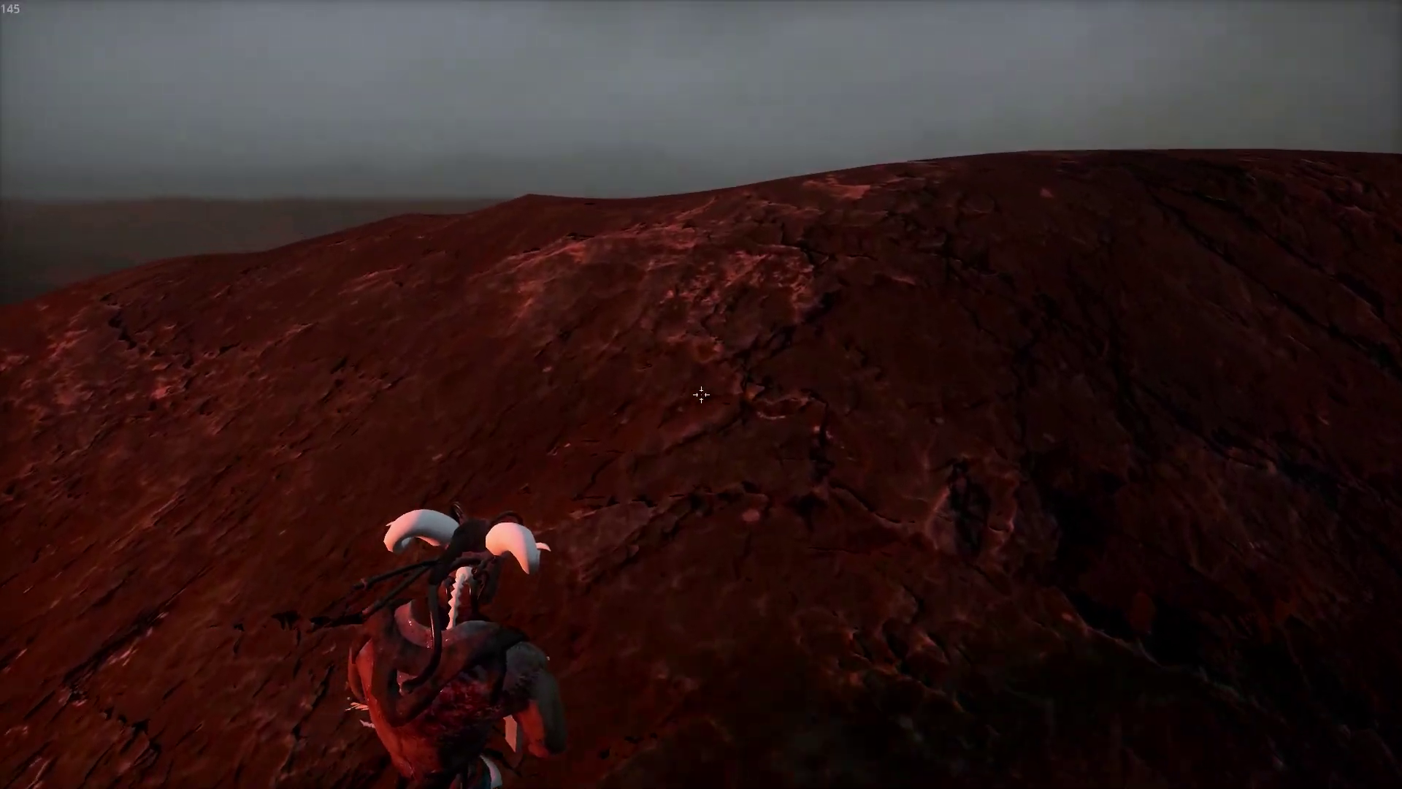
pyautogui.press('w')
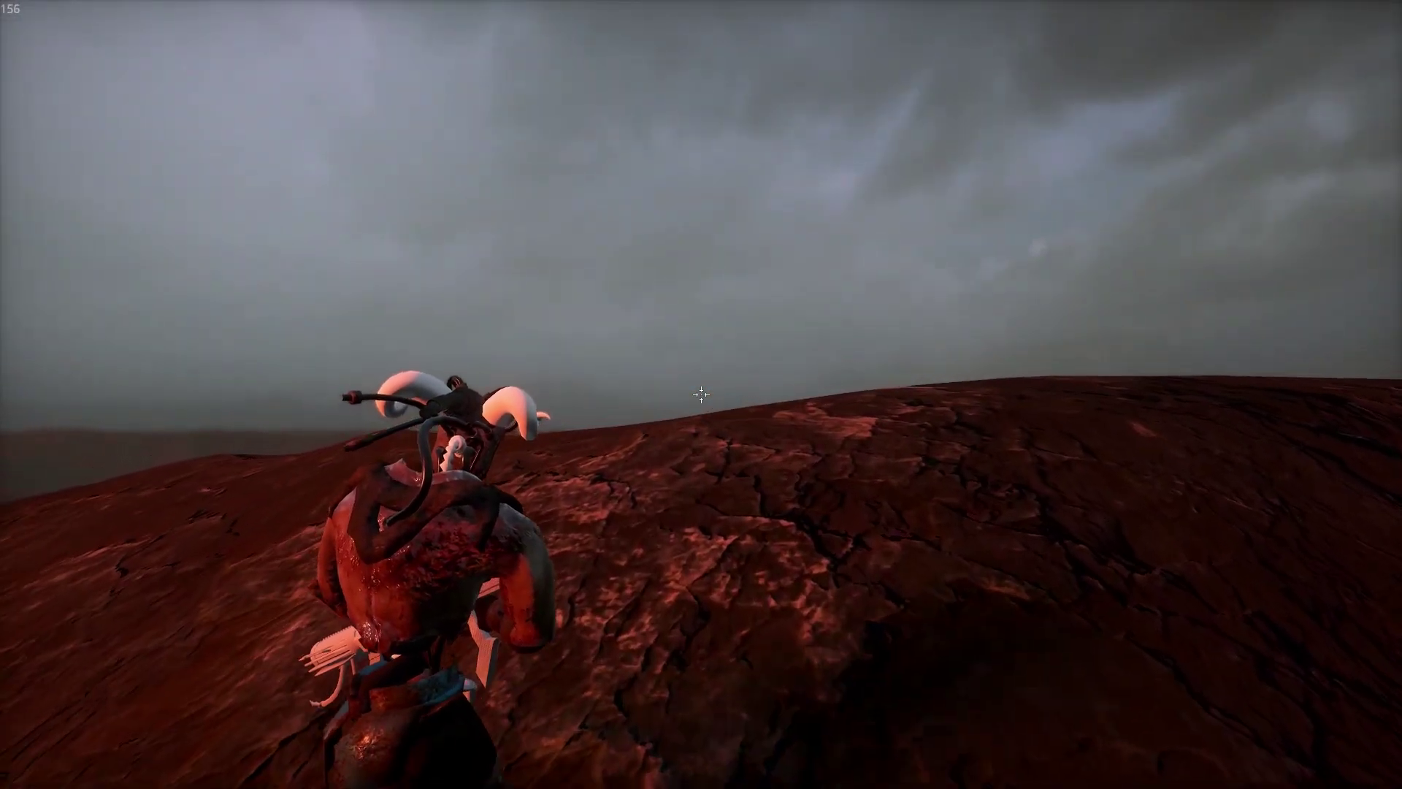
pyautogui.press('w')
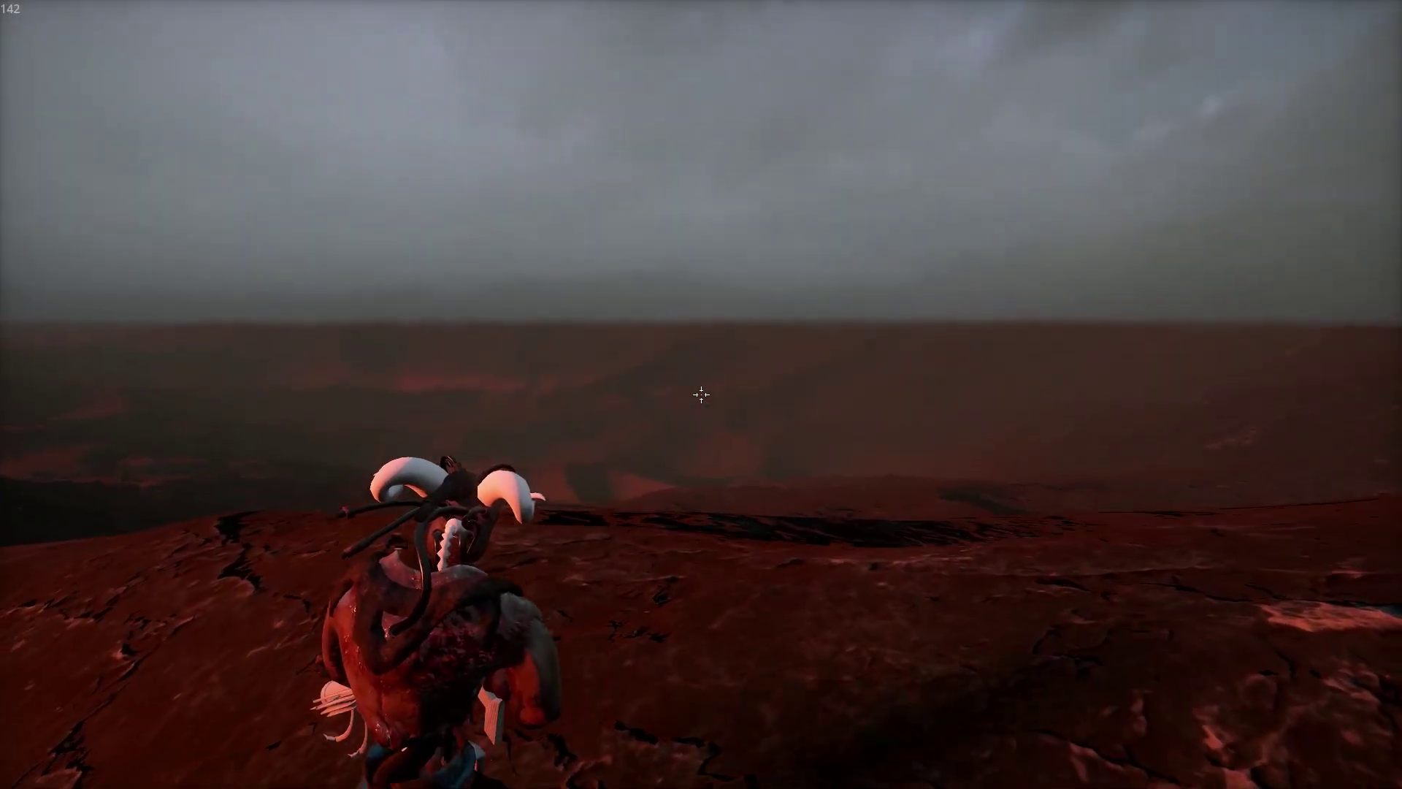
pyautogui.press('w')
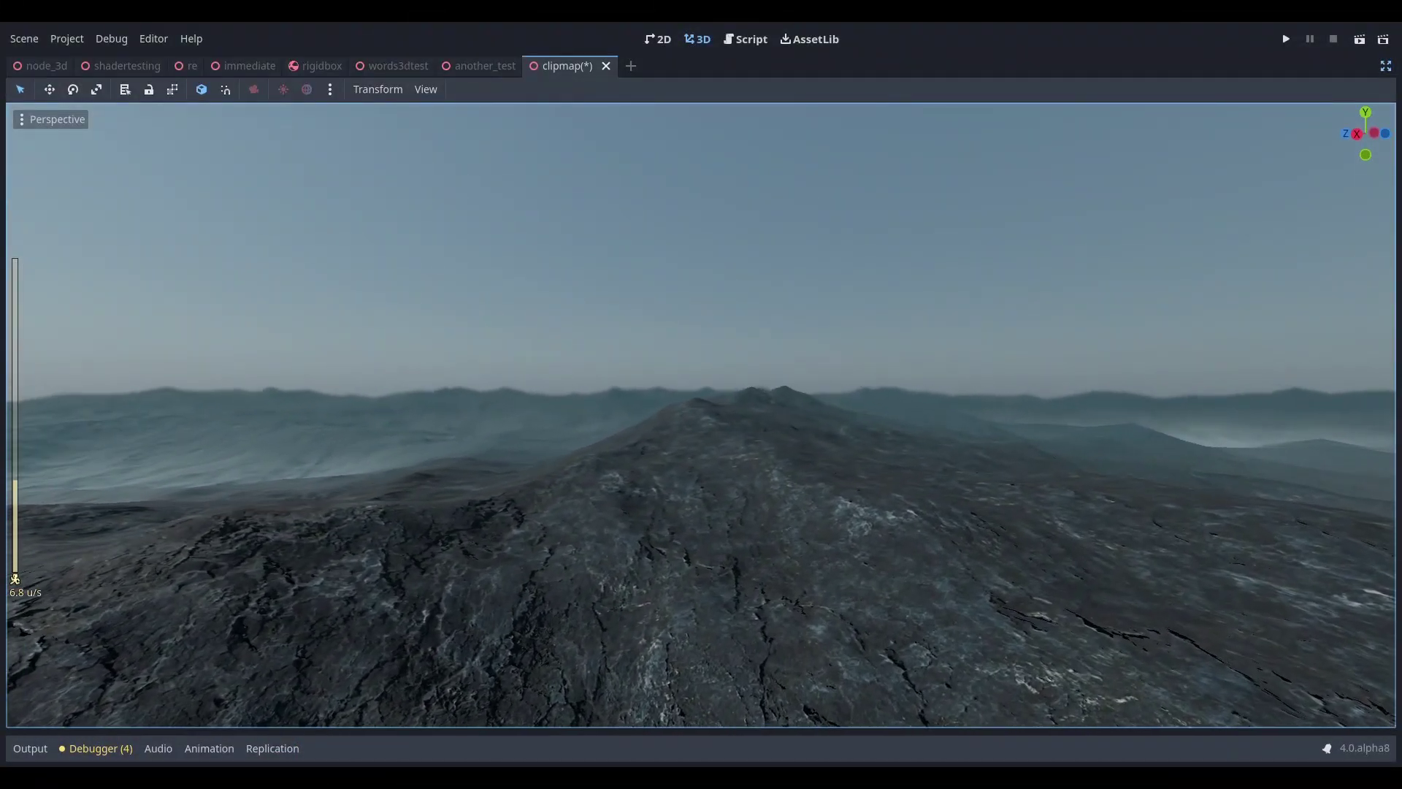
pyautogui.moveTo(701, 415); pyautogui.dragTo(574, 415, button='right')
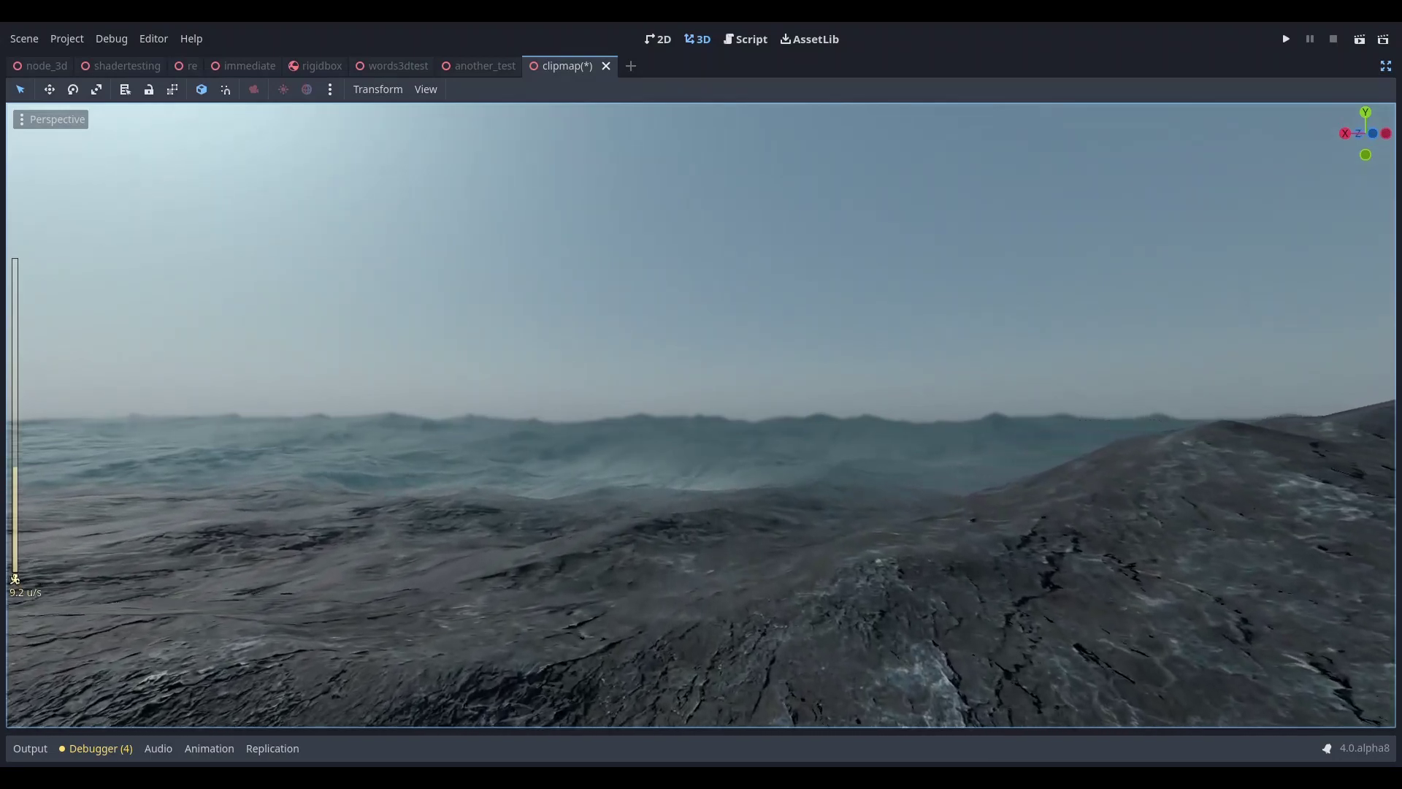
pyautogui.moveTo(701, 415); pyautogui.dragTo(511, 407, button='right')
pyautogui.moveTo(642, 387); pyautogui.dragTo(512, 394, button='right')
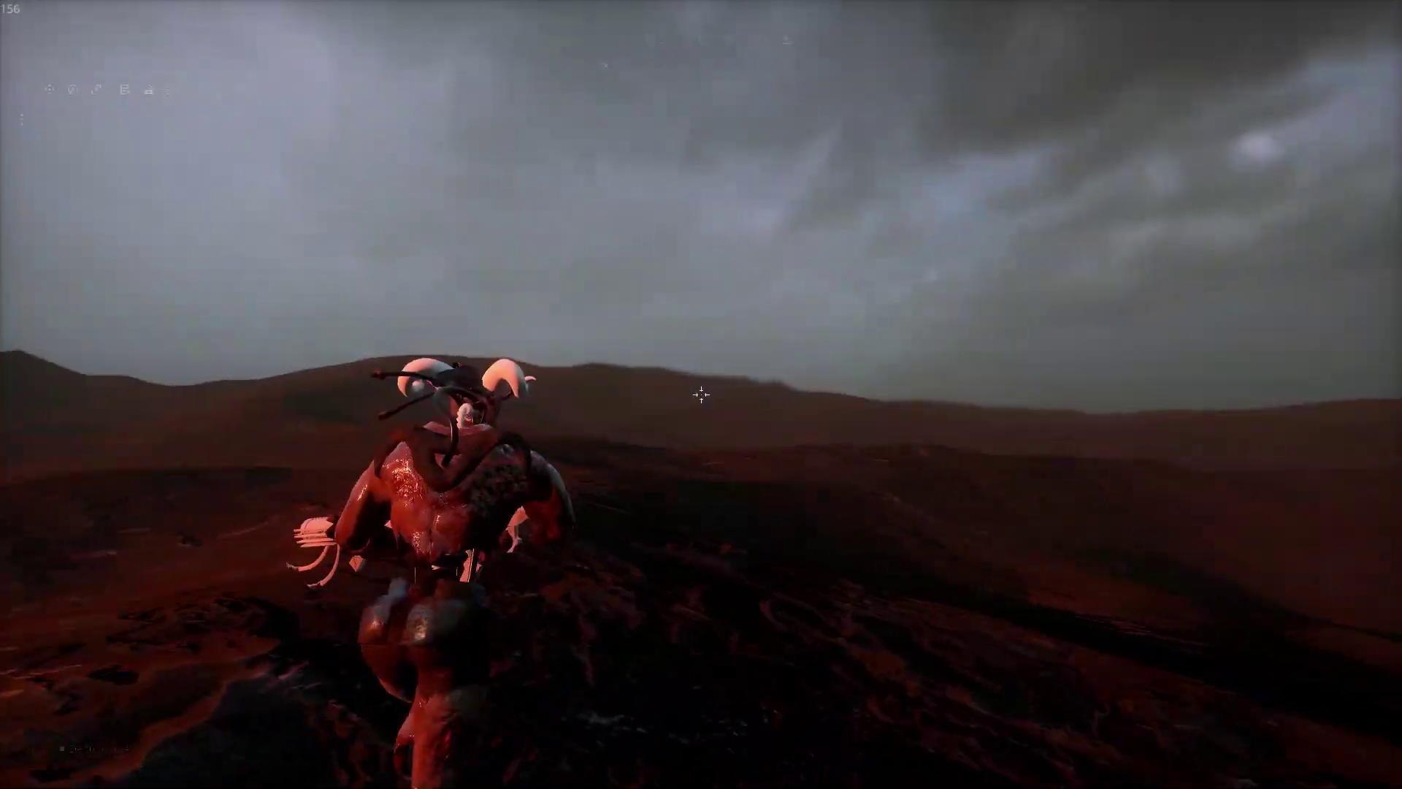
pyautogui.press('w')
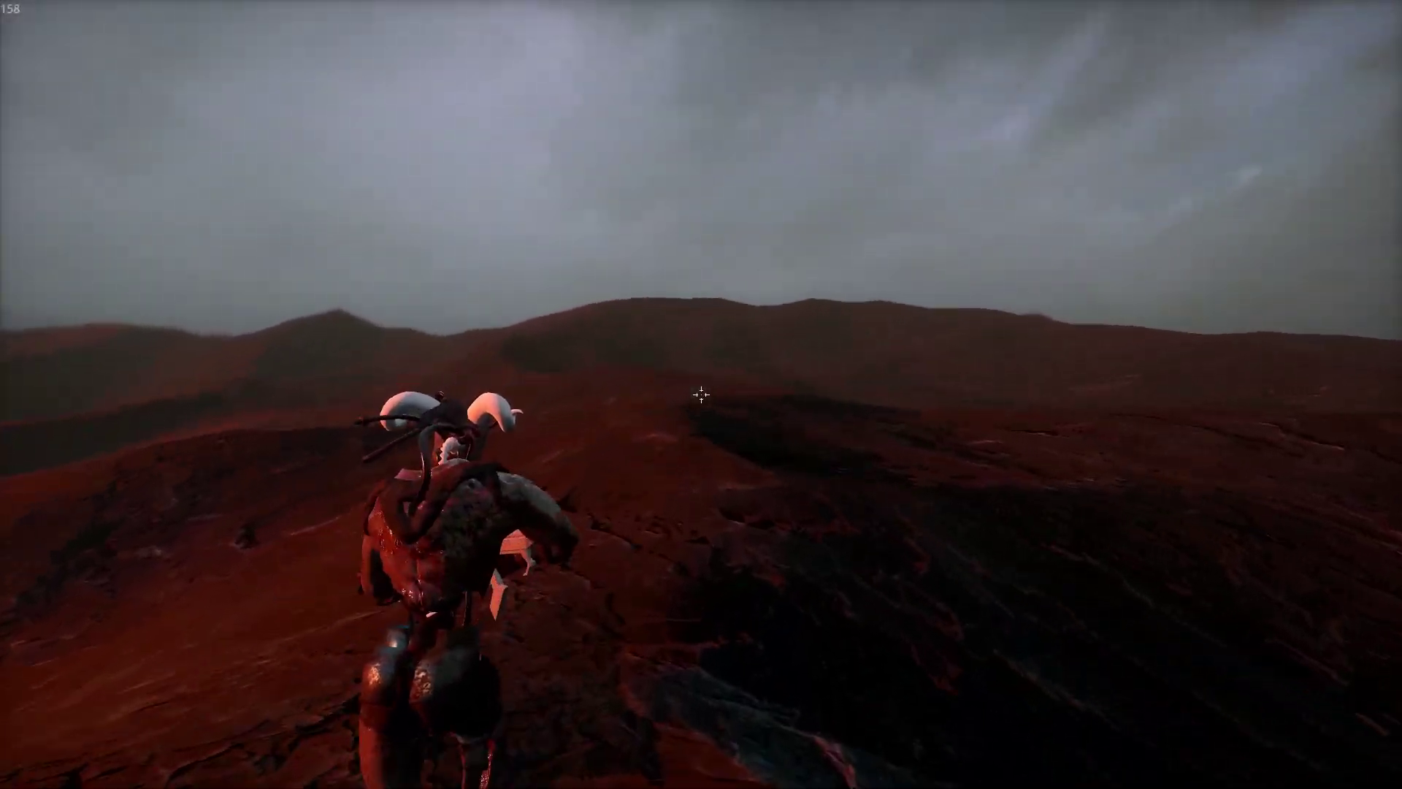
pyautogui.press('w')
pyautogui.press('w')
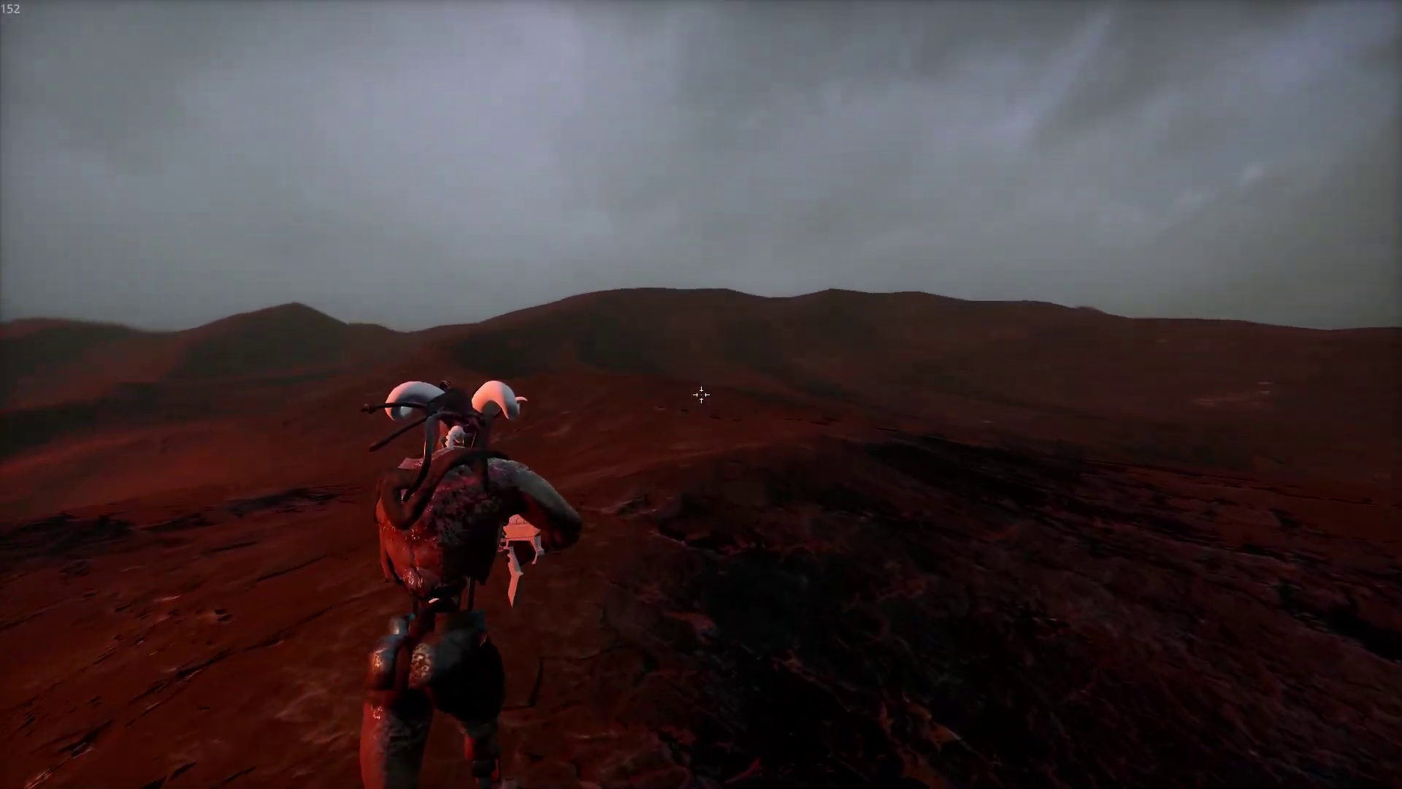
pyautogui.press('w')
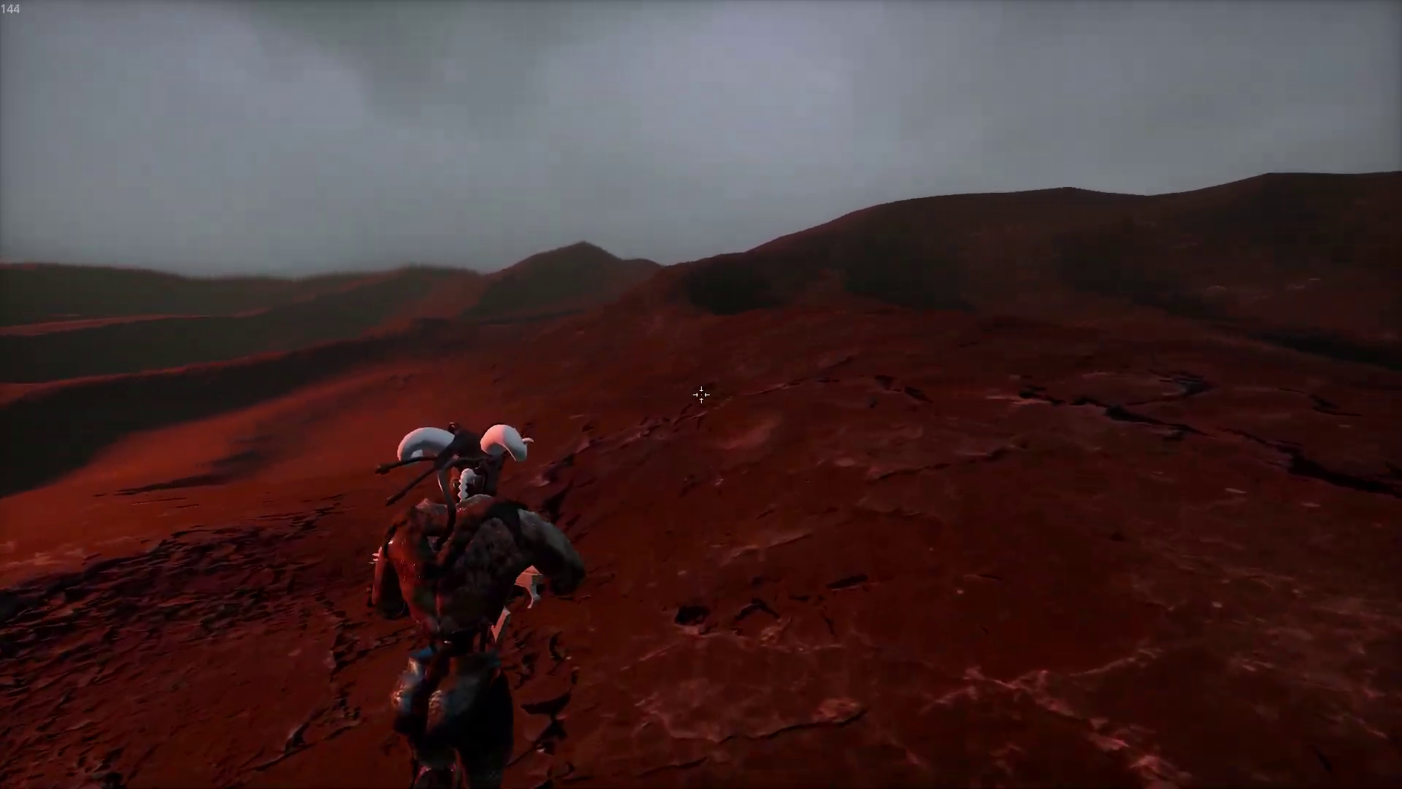
pyautogui.press('w')
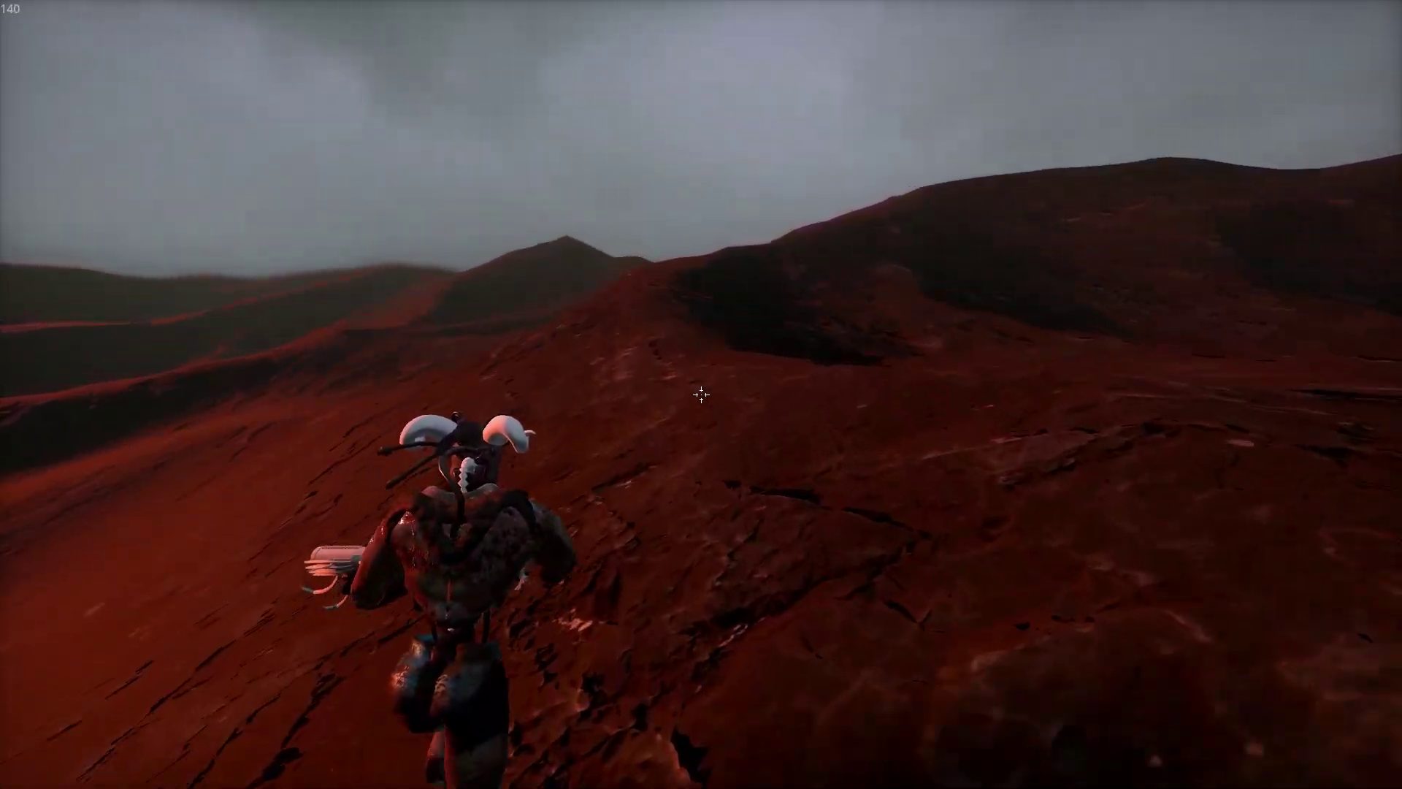
pyautogui.press('w')
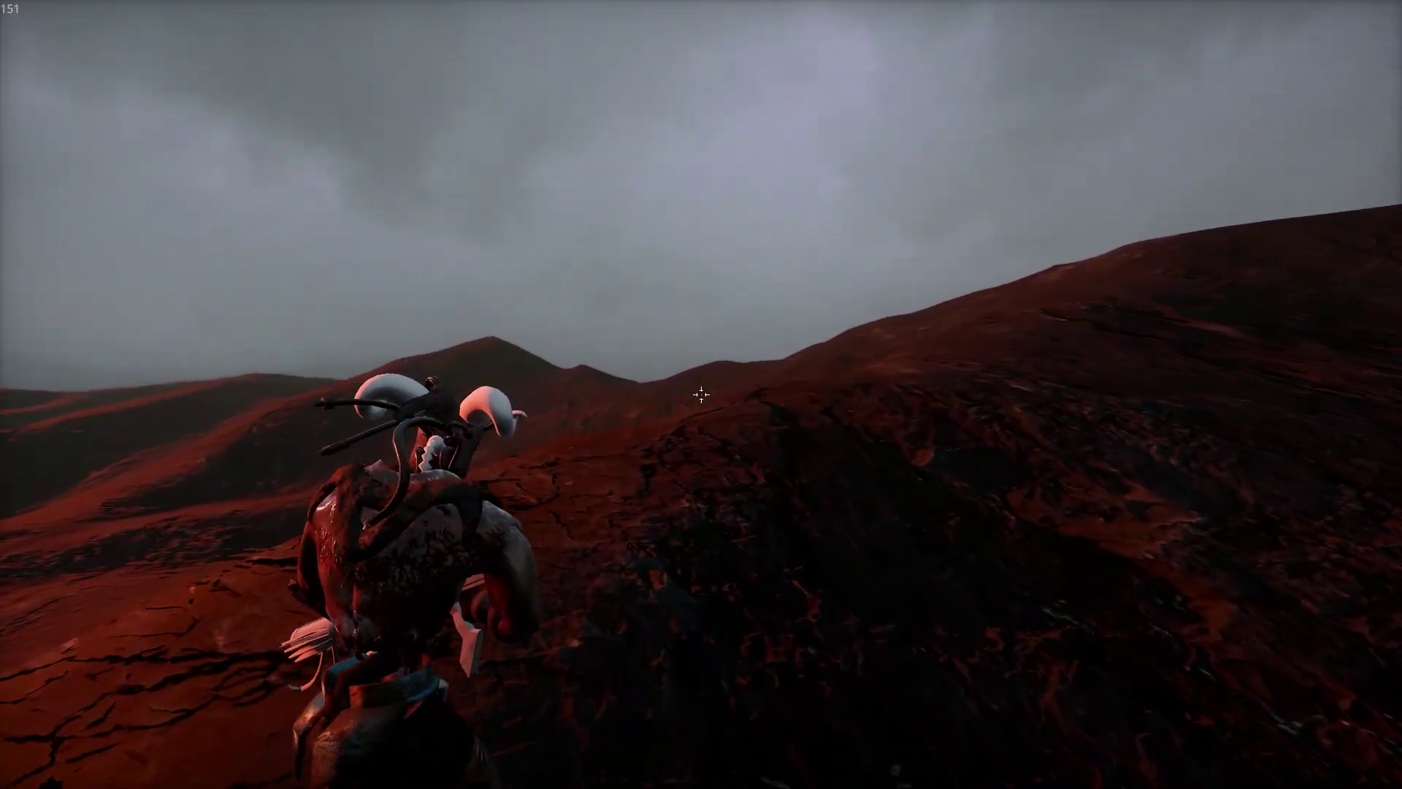
pyautogui.press('w')
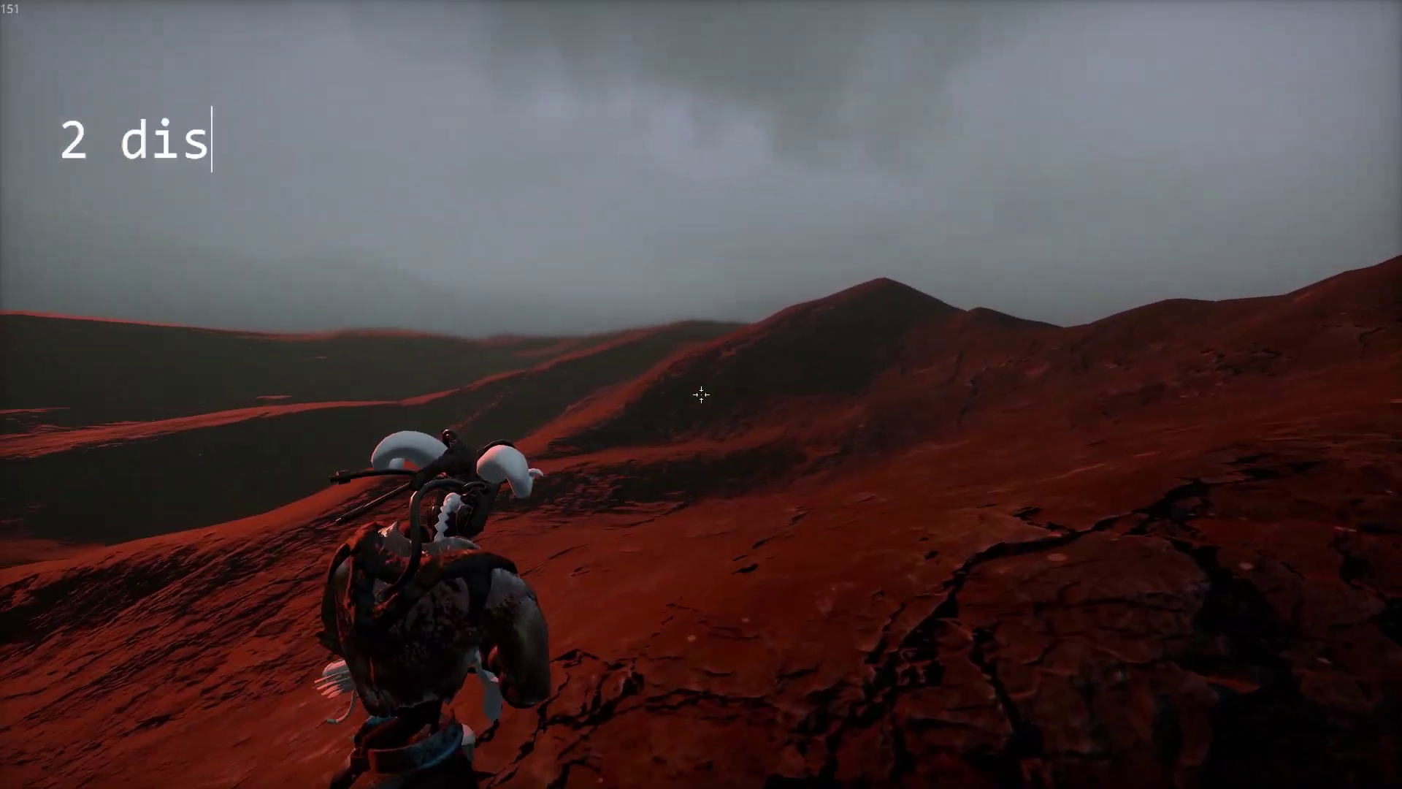
pyautogui.press('w')
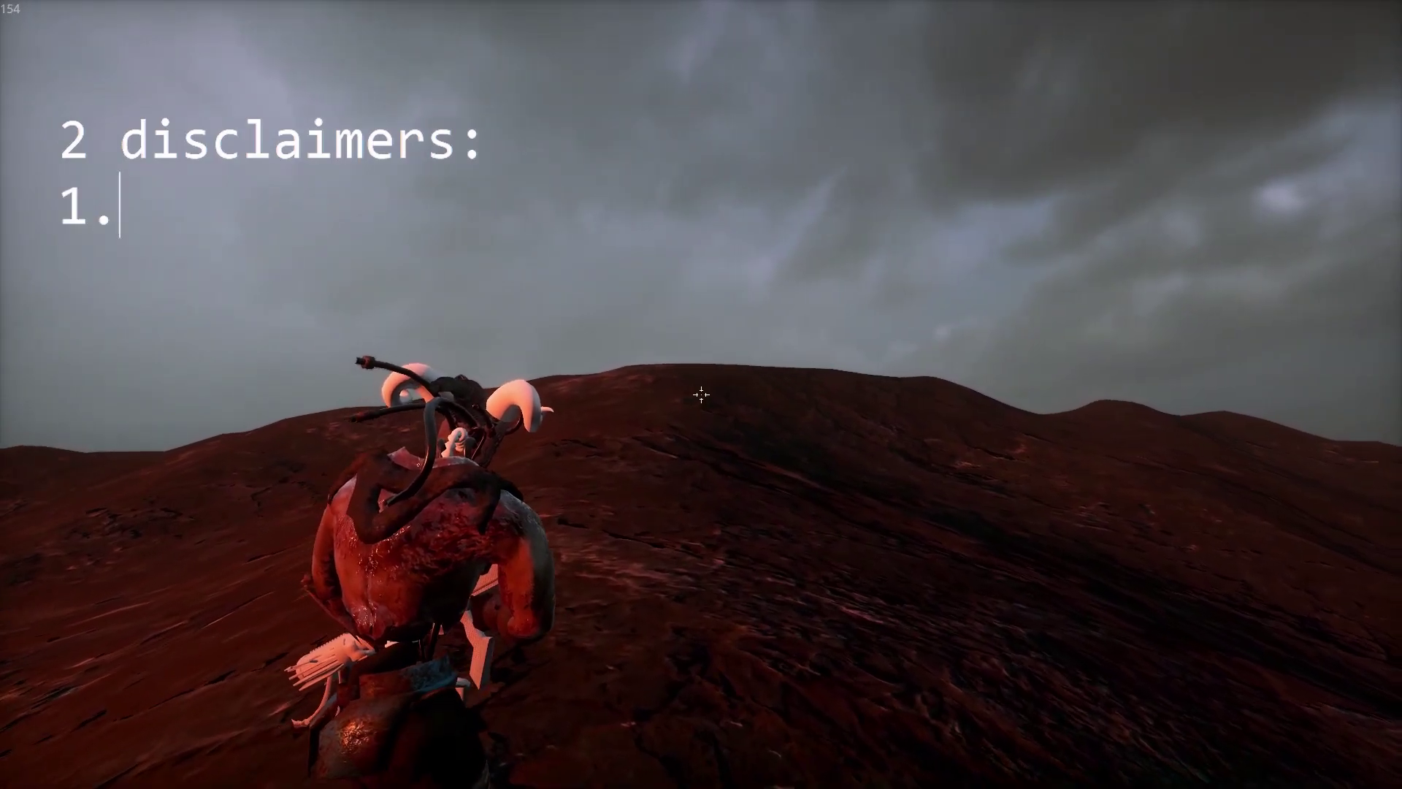
pyautogui.press('w')
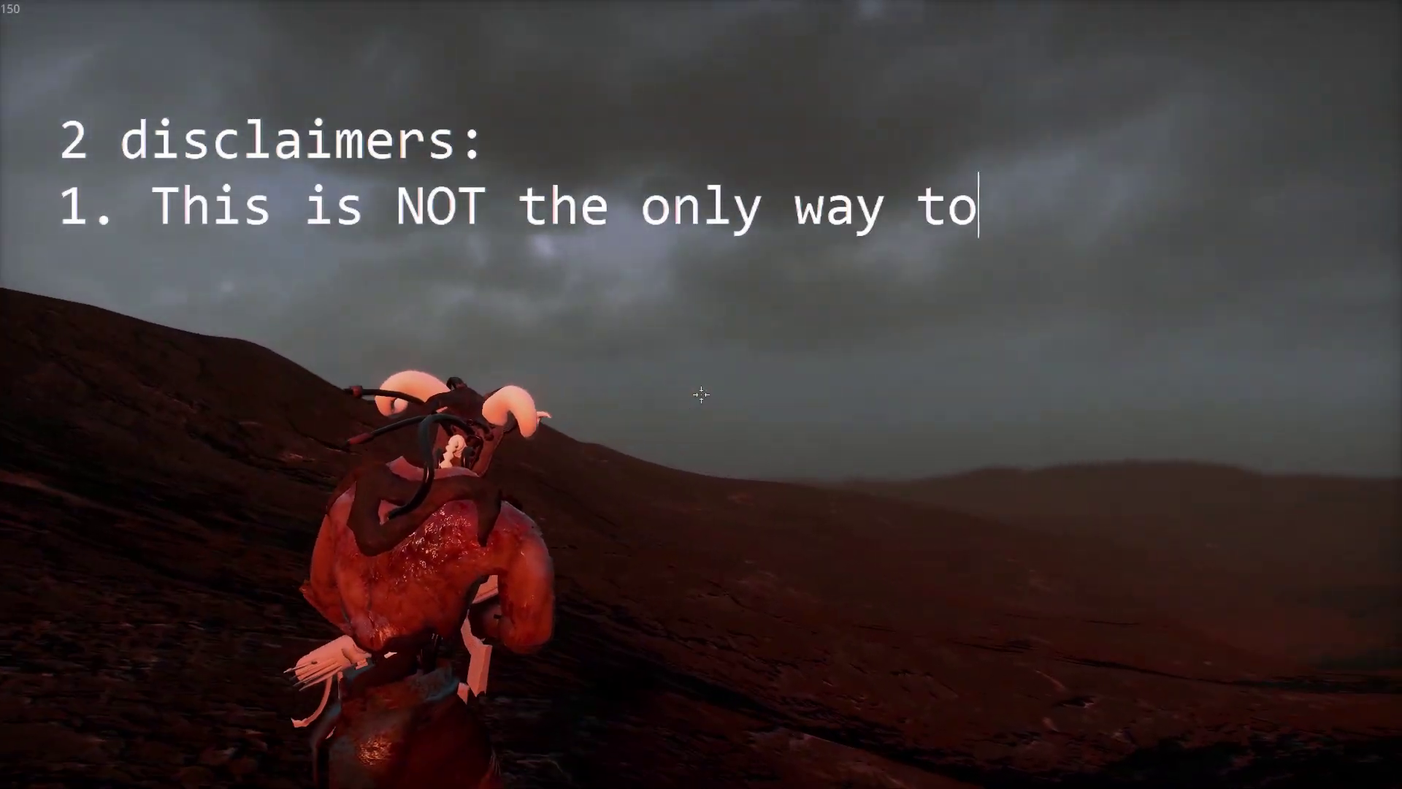
pyautogui.press('w')
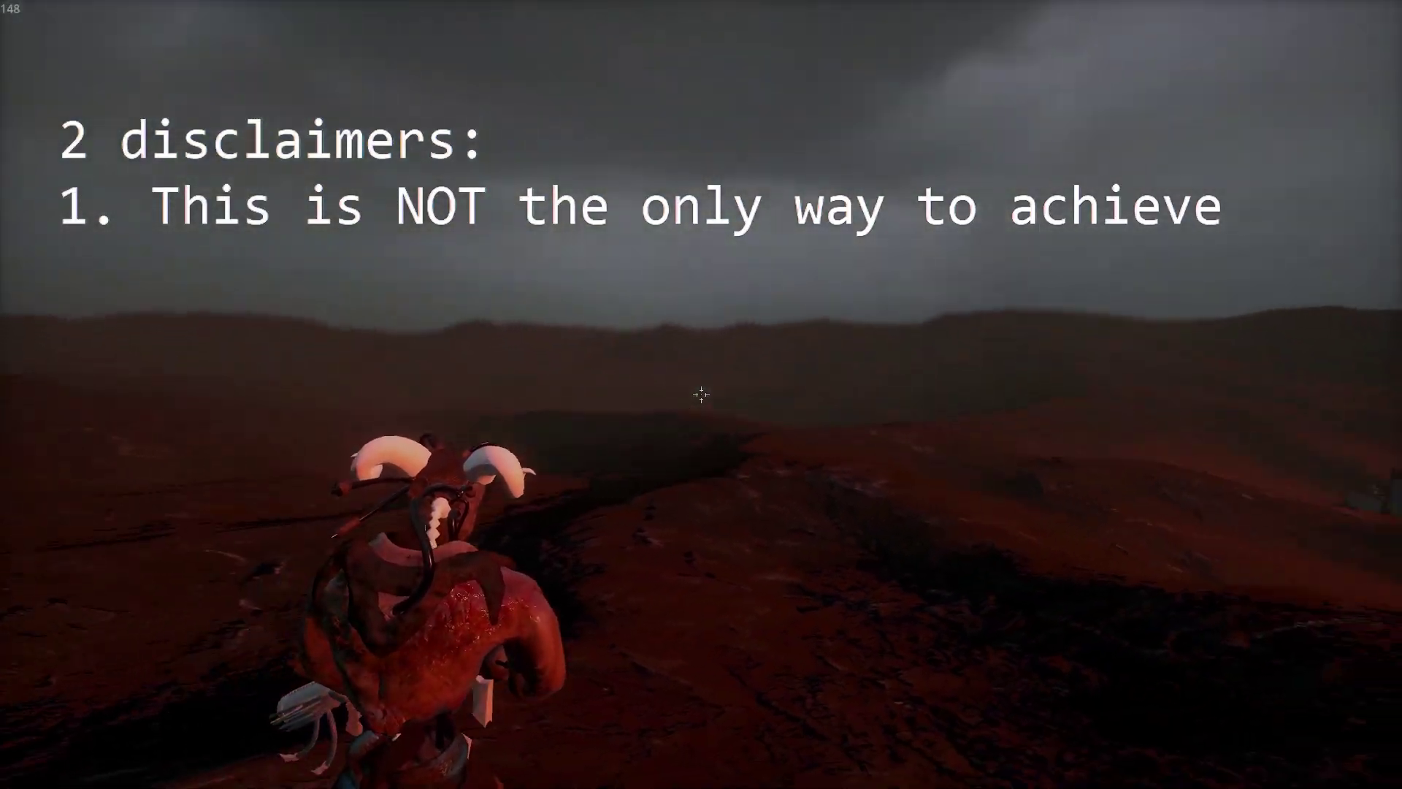
pyautogui.press('w')
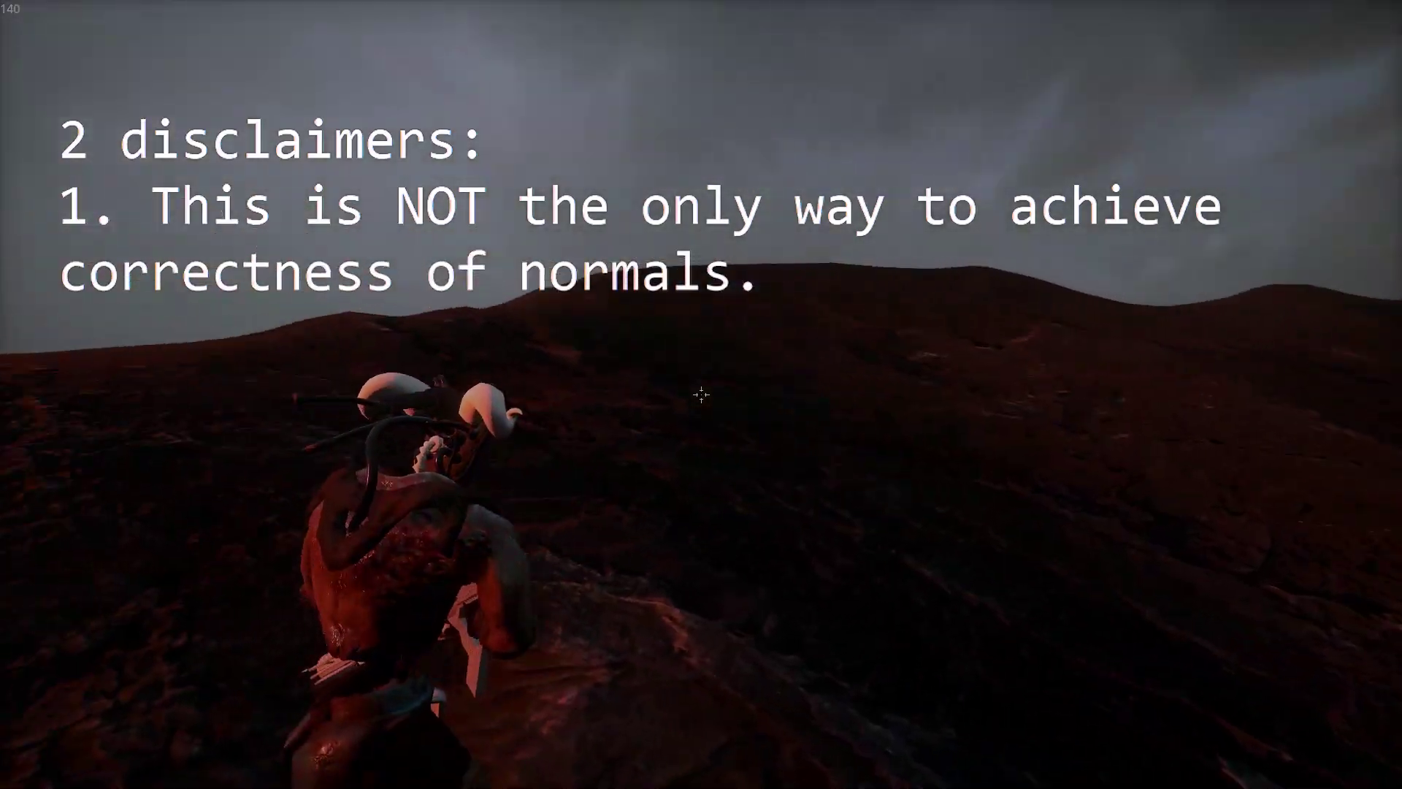
pyautogui.press('w')
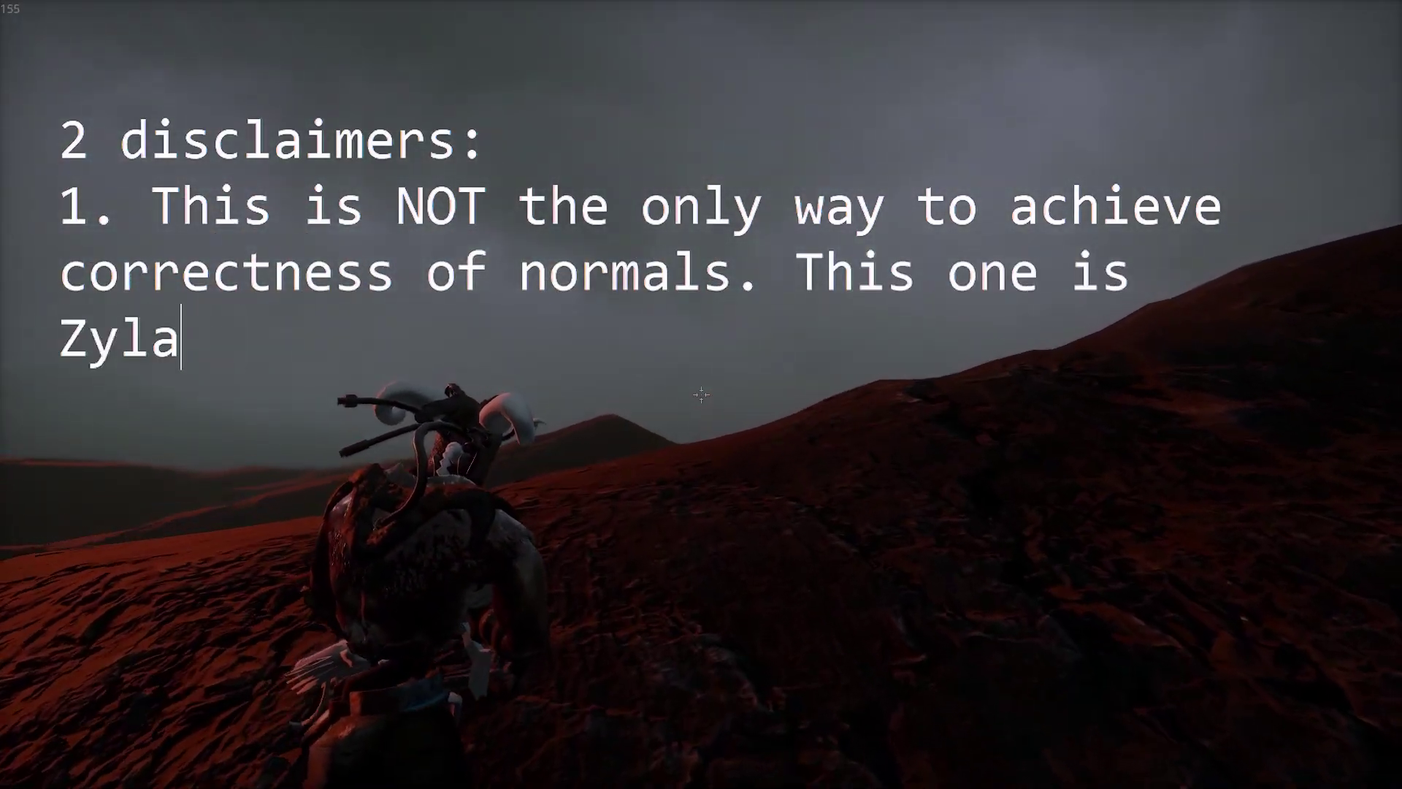
pyautogui.press('w')
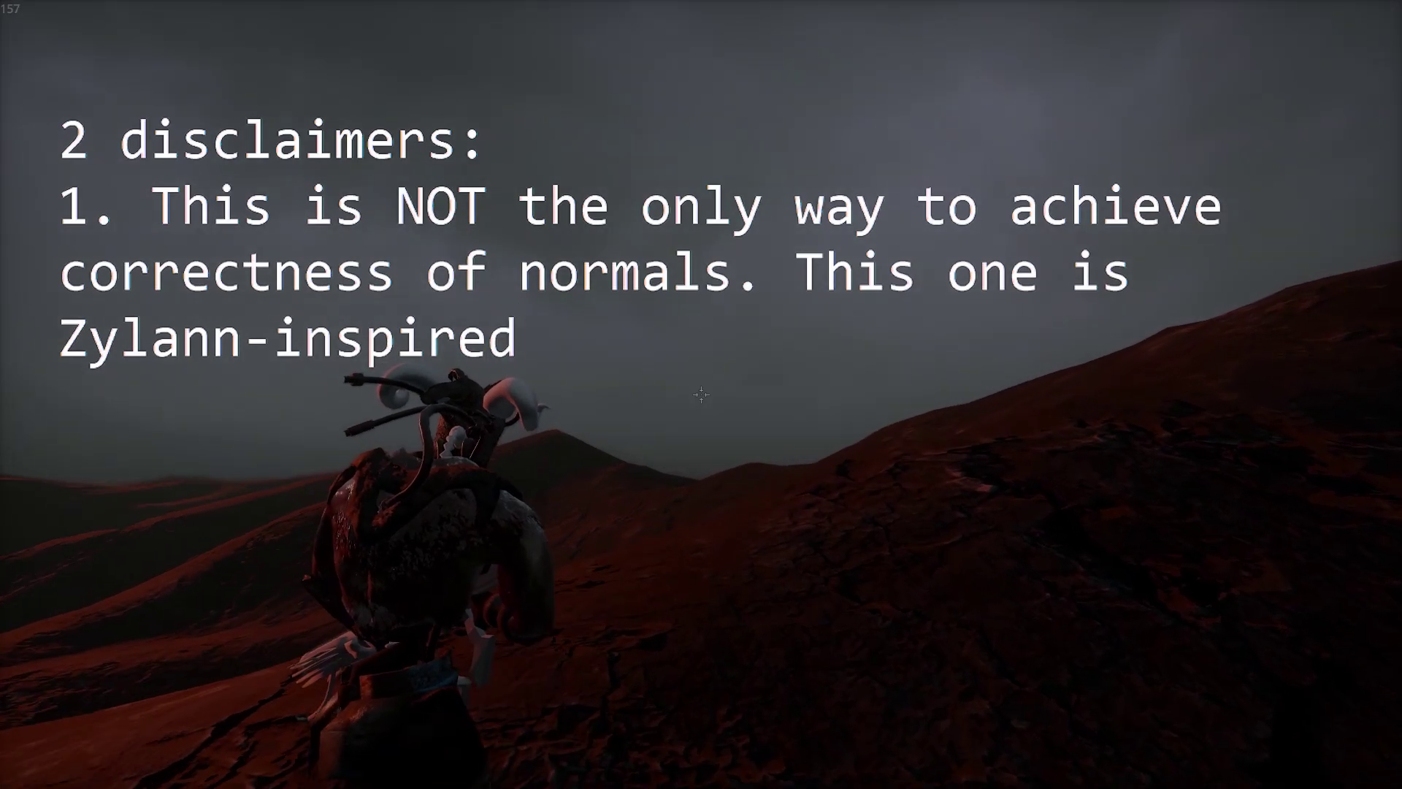
pyautogui.press('w')
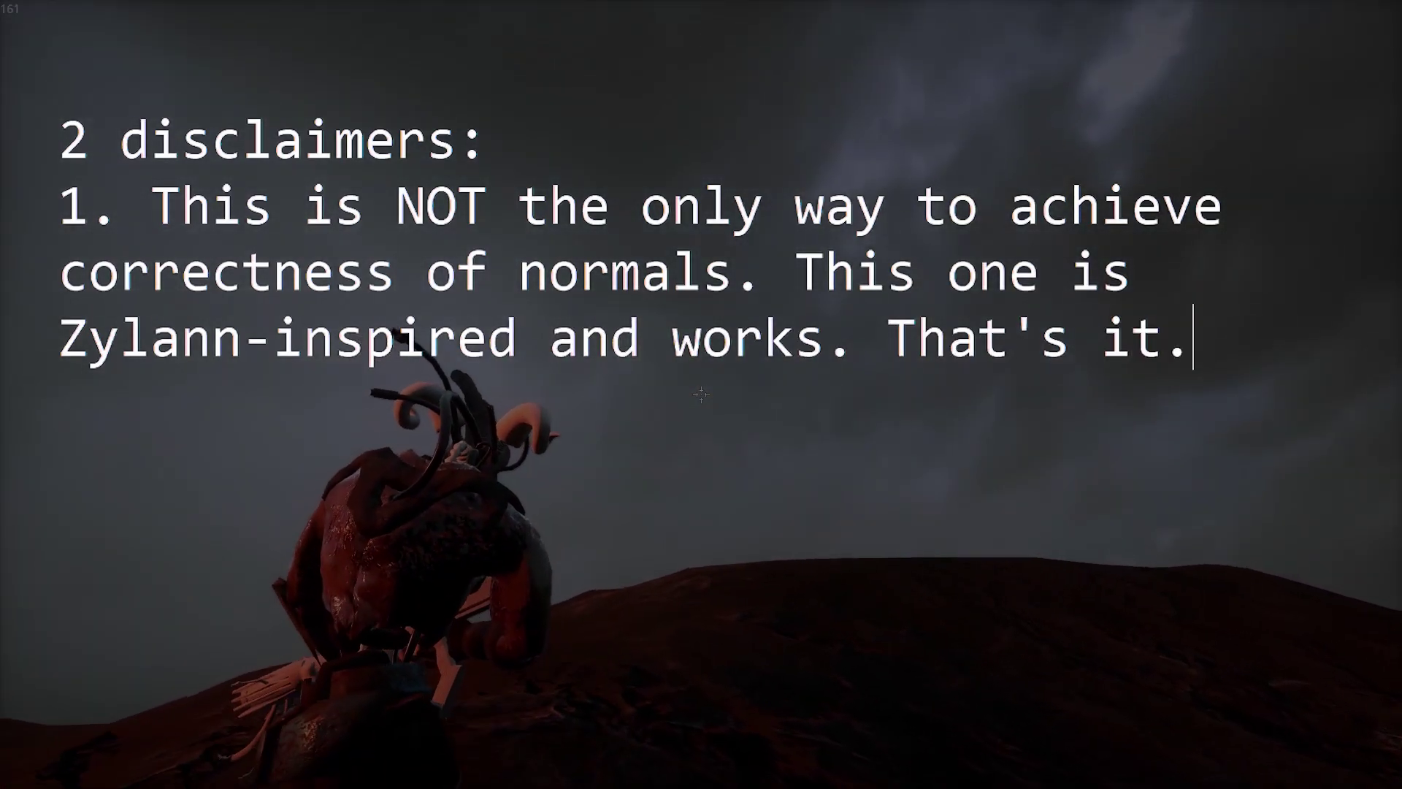
pyautogui.press('w')
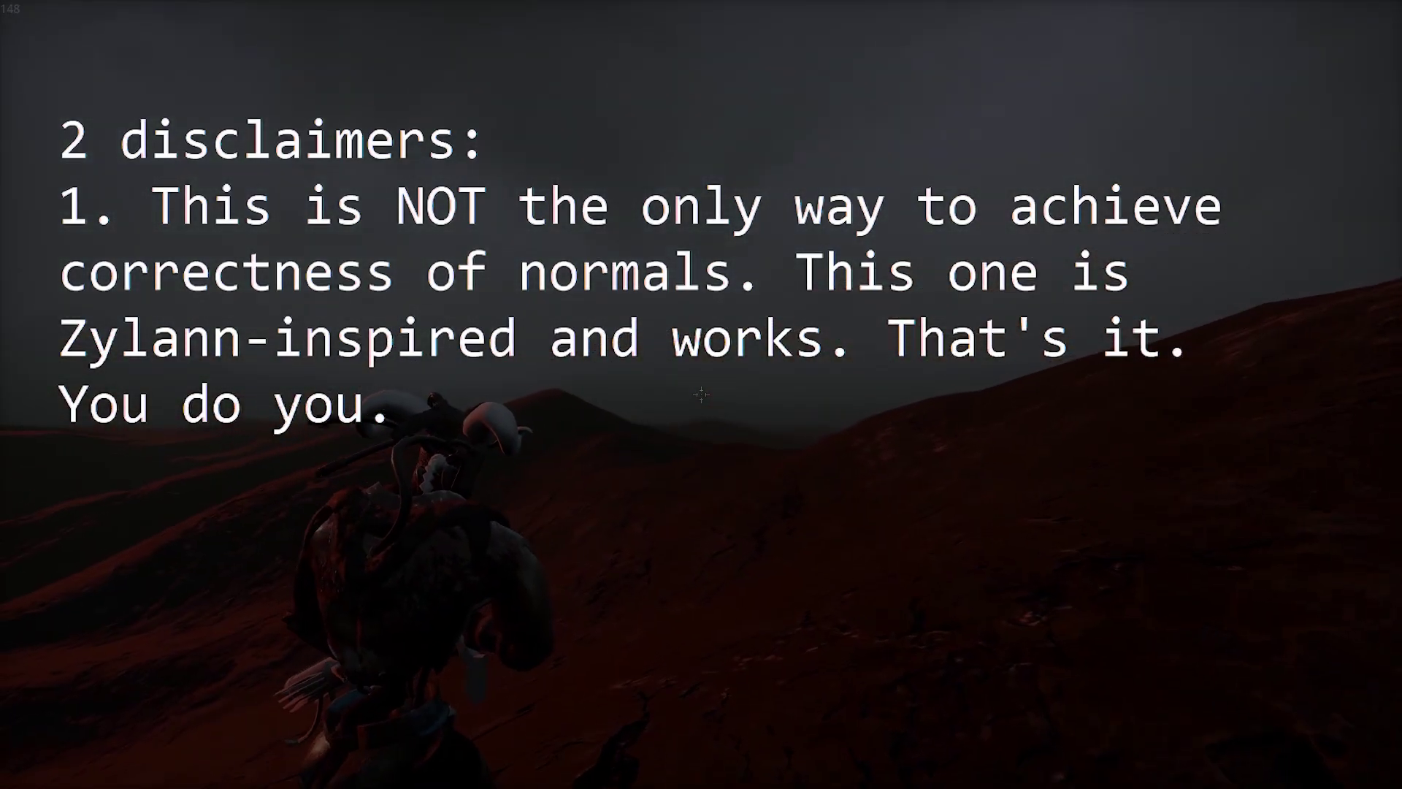
pyautogui.press('w')
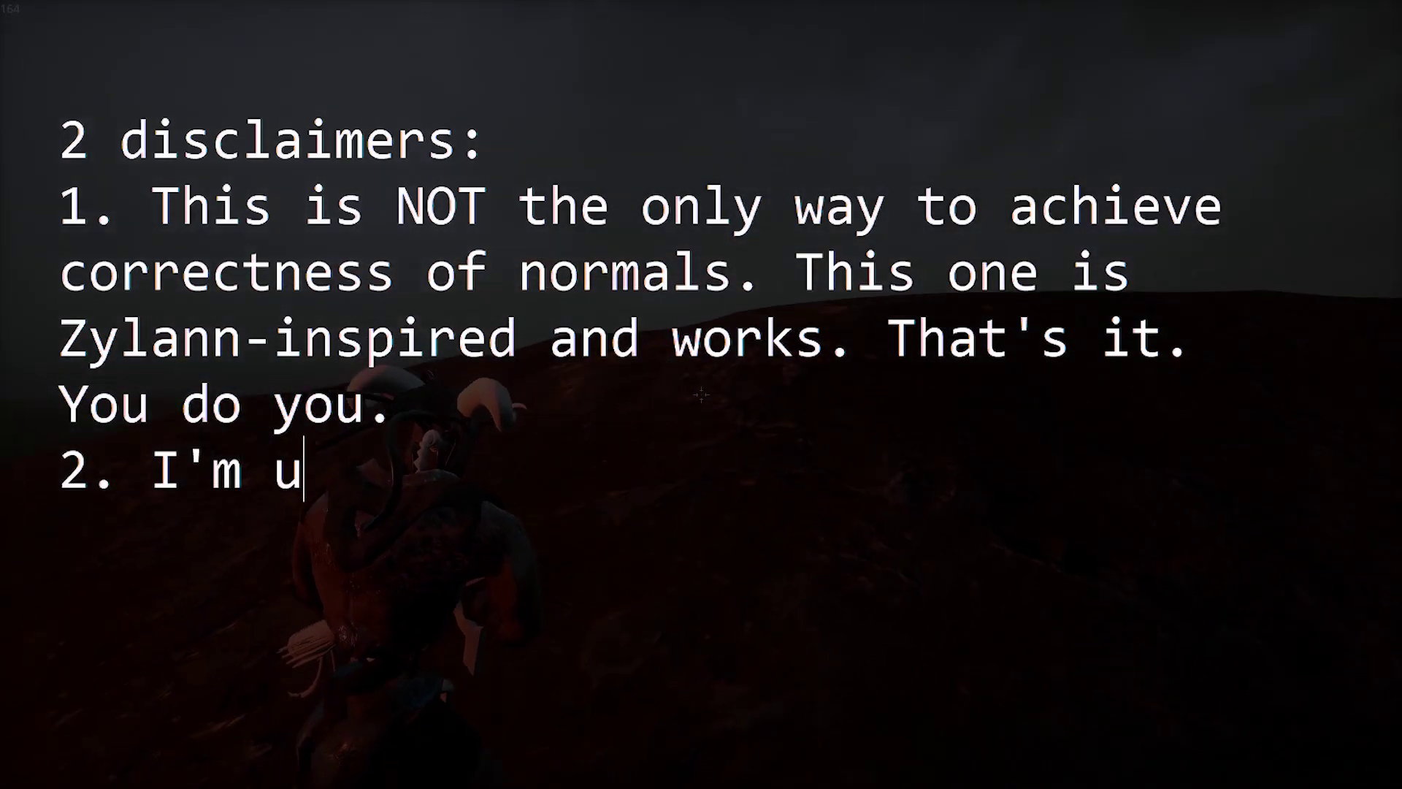
pyautogui.press('w')
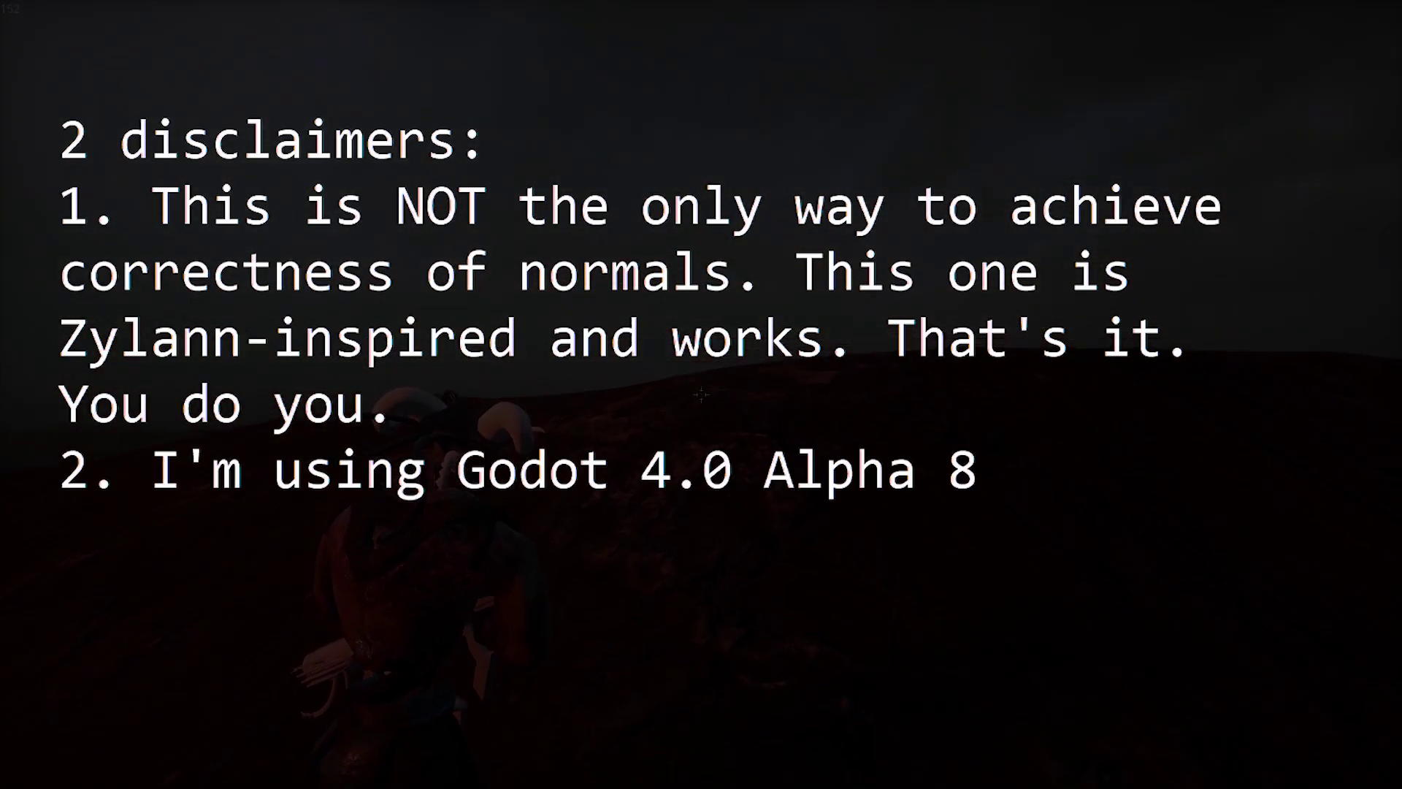
pyautogui.write("Can't say if thhe")
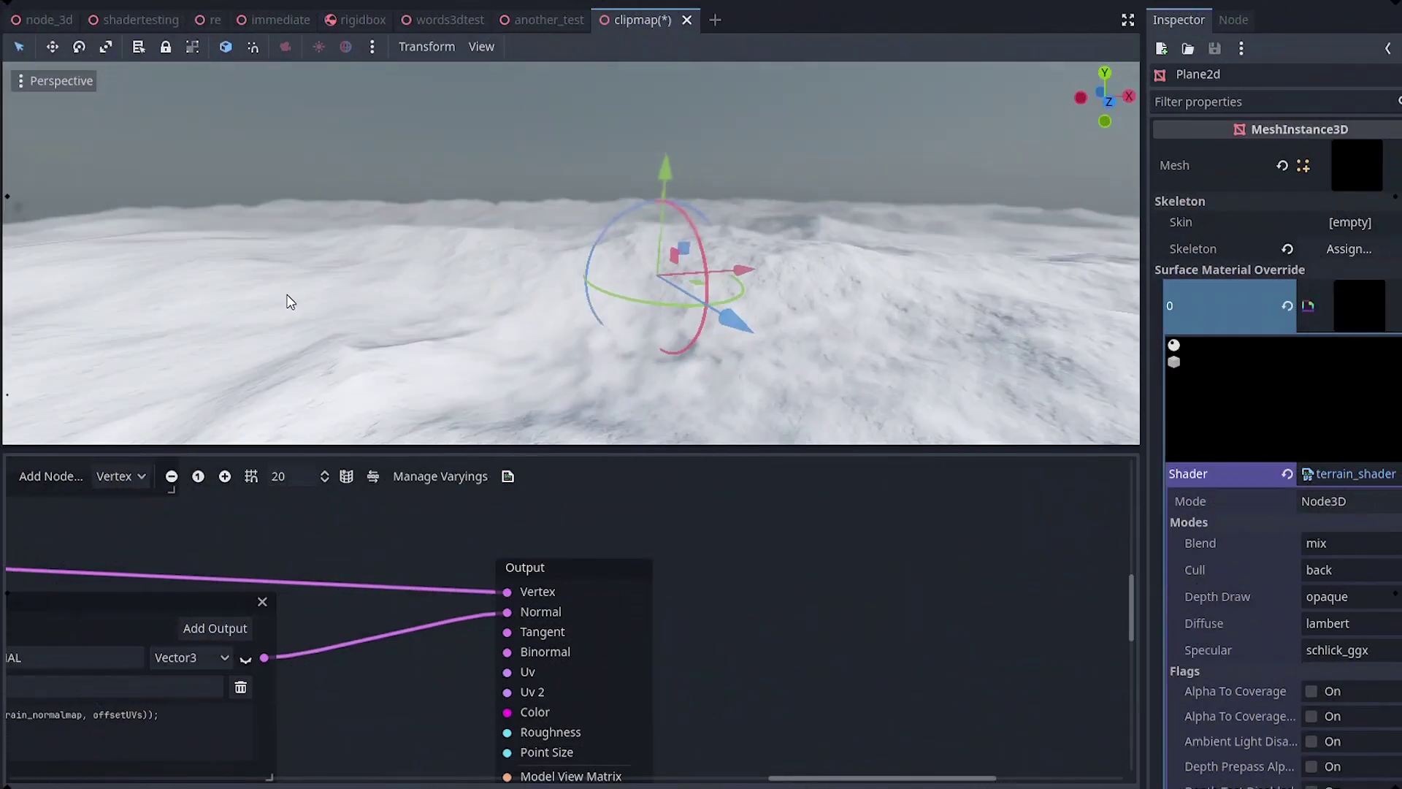
# - Move the vertex shader's Output node aside and disconnect the custom expression from its Normal input
pyautogui.moveTo(288, 300); pyautogui.dragTo(908, 285, button='middle')
pyautogui.moveTo(603, 563); pyautogui.dragTo(746, 529)
pyautogui.moveTo(649, 557); pyautogui.dragTo(595, 590)
pyautogui.hotkey('ctrl', 'z')
pyautogui.hotkey('ctrl', 'z')
pyautogui.moveTo(646, 316); pyautogui.dragTo(505, 352, button='middle')
pyautogui.scroll(-1, 506, 352)
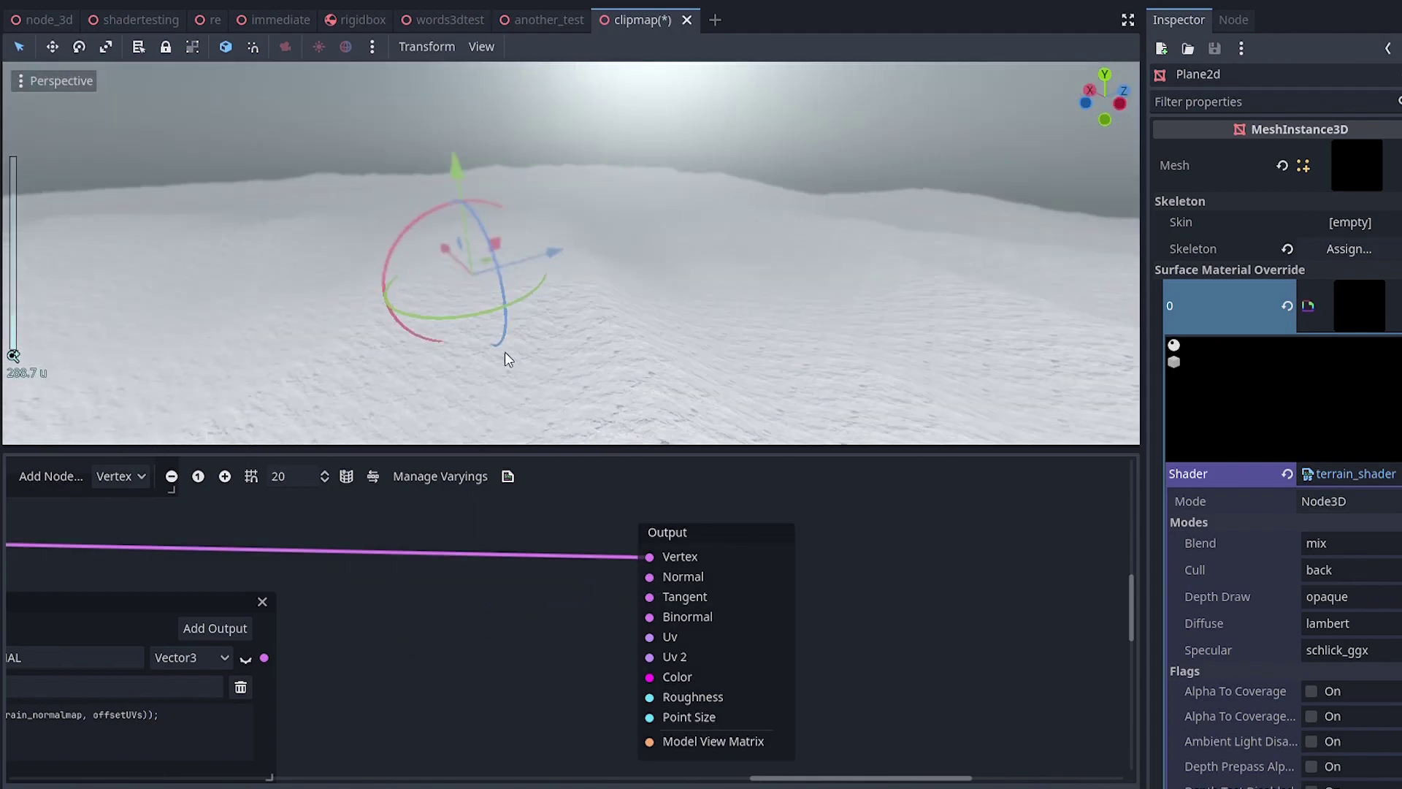
# - Set the plane's Terrain Height shader parameter to 77 and inspect the terrain's shading
pyautogui.scroll(-3, 1242, 431)
pyautogui.scroll(-6, 1330, 510)
pyautogui.moveTo(1356, 515); pyautogui.dragTo(1391, 515)
pyautogui.moveTo(759, 351); pyautogui.dragTo(847, 351, button='middle')
pyautogui.scroll(3, 695, 344)
pyautogui.moveTo(694, 343); pyautogui.dragTo(540, 431, button='middle')
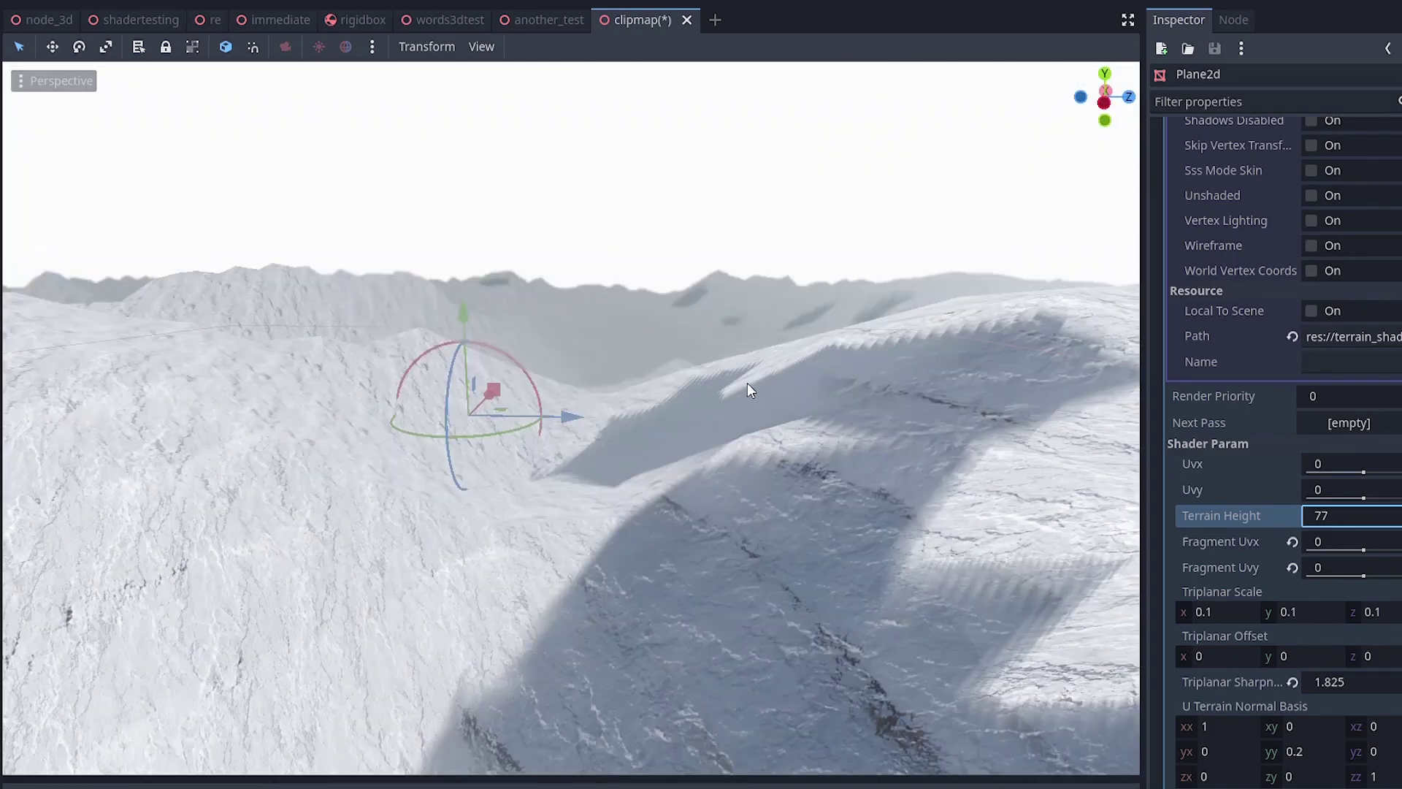
# - Raise the Terrain Height shader parameter further and examine the shading of the steeper slopes
pyautogui.scroll(-3, 747, 382)
pyautogui.moveTo(747, 383); pyautogui.dragTo(879, 423, button='middle')
pyautogui.scroll(-8, 722, 448)
pyautogui.moveTo(723, 455); pyautogui.dragTo(796, 450, button='middle')
pyautogui.moveTo(1344, 515); pyautogui.dragTo(1380, 515)
pyautogui.scroll(-2, 859, 416)
pyautogui.moveTo(761, 392); pyautogui.dragTo(933, 363, button='middle')
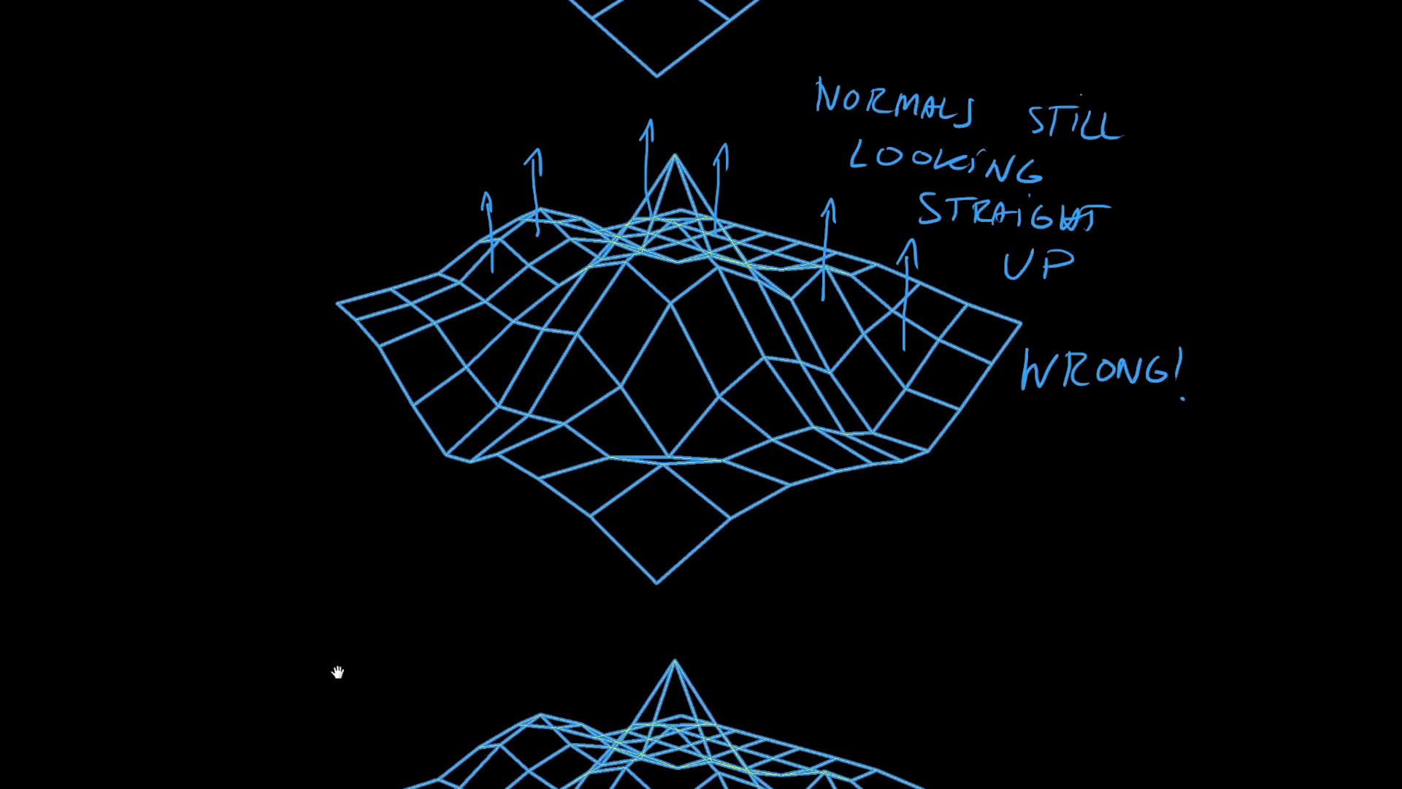
# - Label the lowest wireframe terrain "WHAT WE WANT:" and draw normal arrows pointing outward from its slopes
pyautogui.moveTo(338, 671); pyautogui.dragTo(356, 245, button='middle')
pyautogui.moveTo(725, 167); pyautogui.dragTo(721, 197)
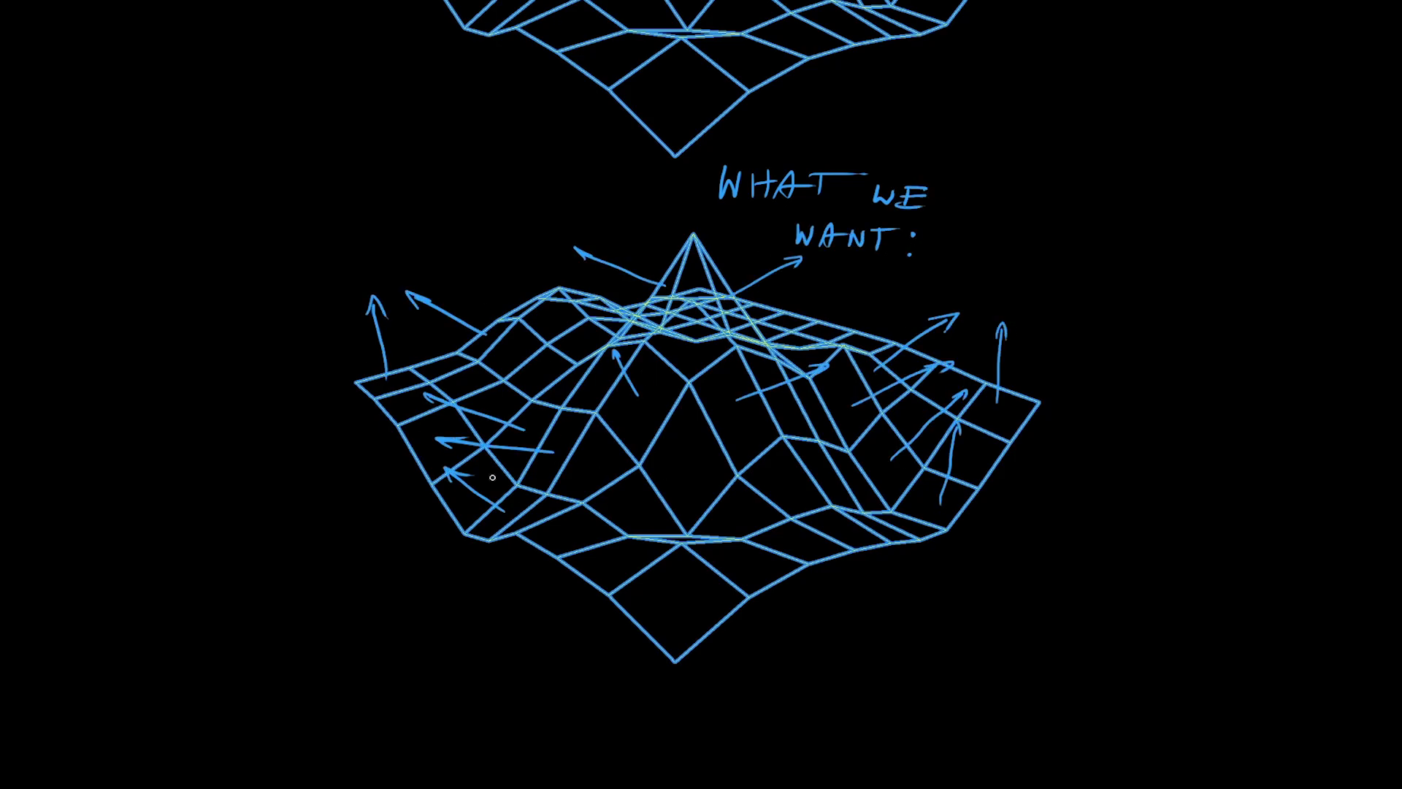
pyautogui.moveTo(768, 522); pyautogui.dragTo(547, 406, button='middle')
pyautogui.moveTo(787, 359); pyautogui.dragTo(801, 374)
pyautogui.moveTo(811, 359); pyautogui.dragTo(799, 389)
pyautogui.moveTo(821, 365); pyautogui.dragTo(824, 366)
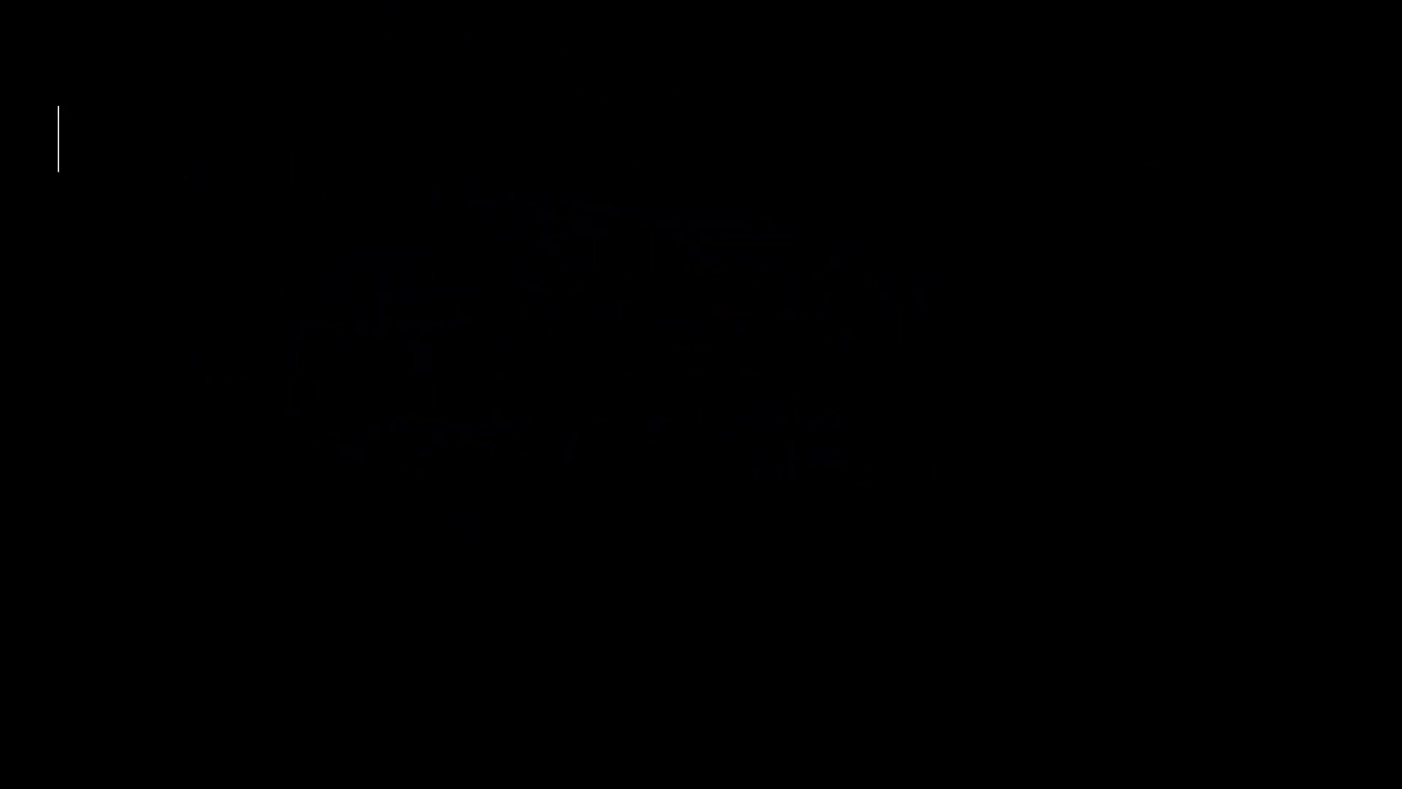
pyautogui.write('2 techniques')
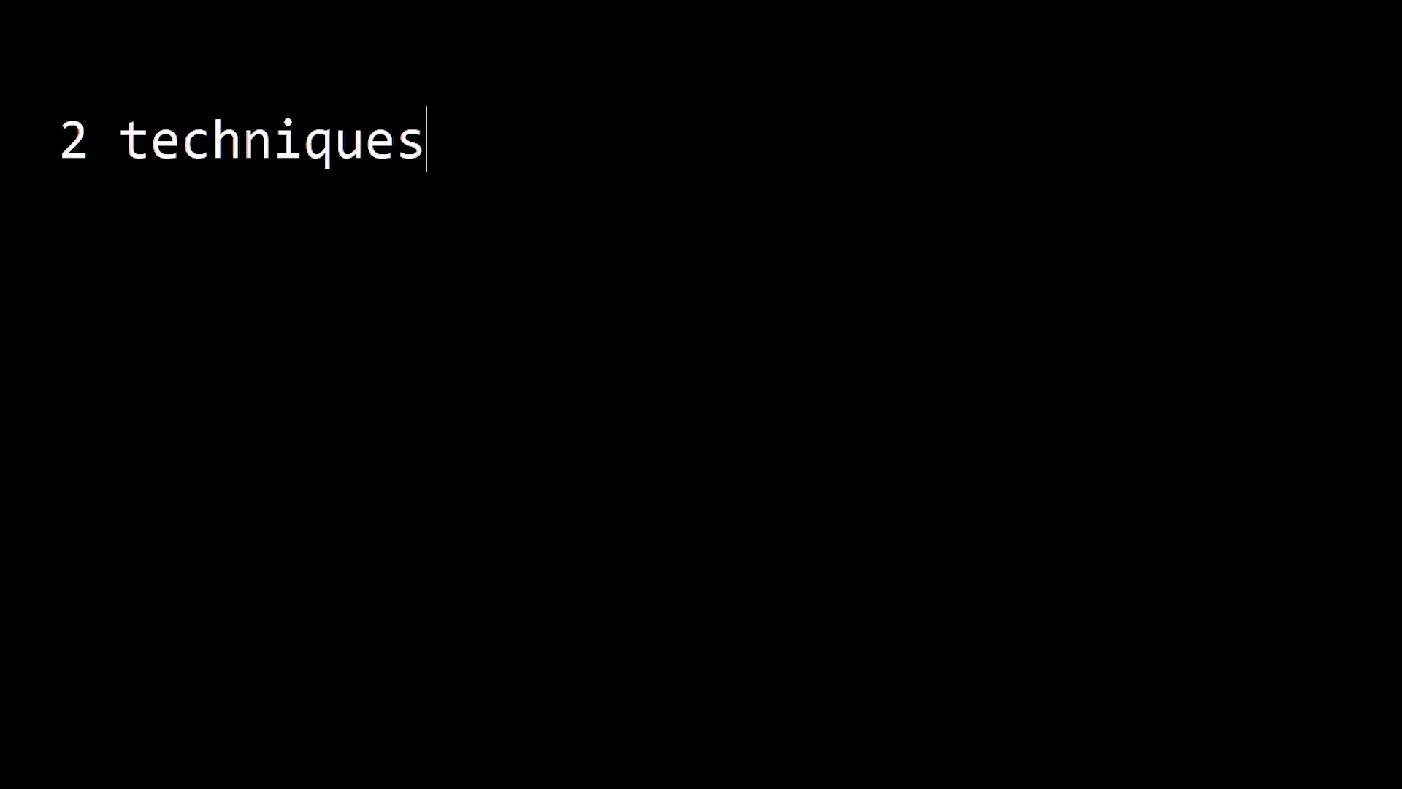
pyautogui.write(' stand ou')
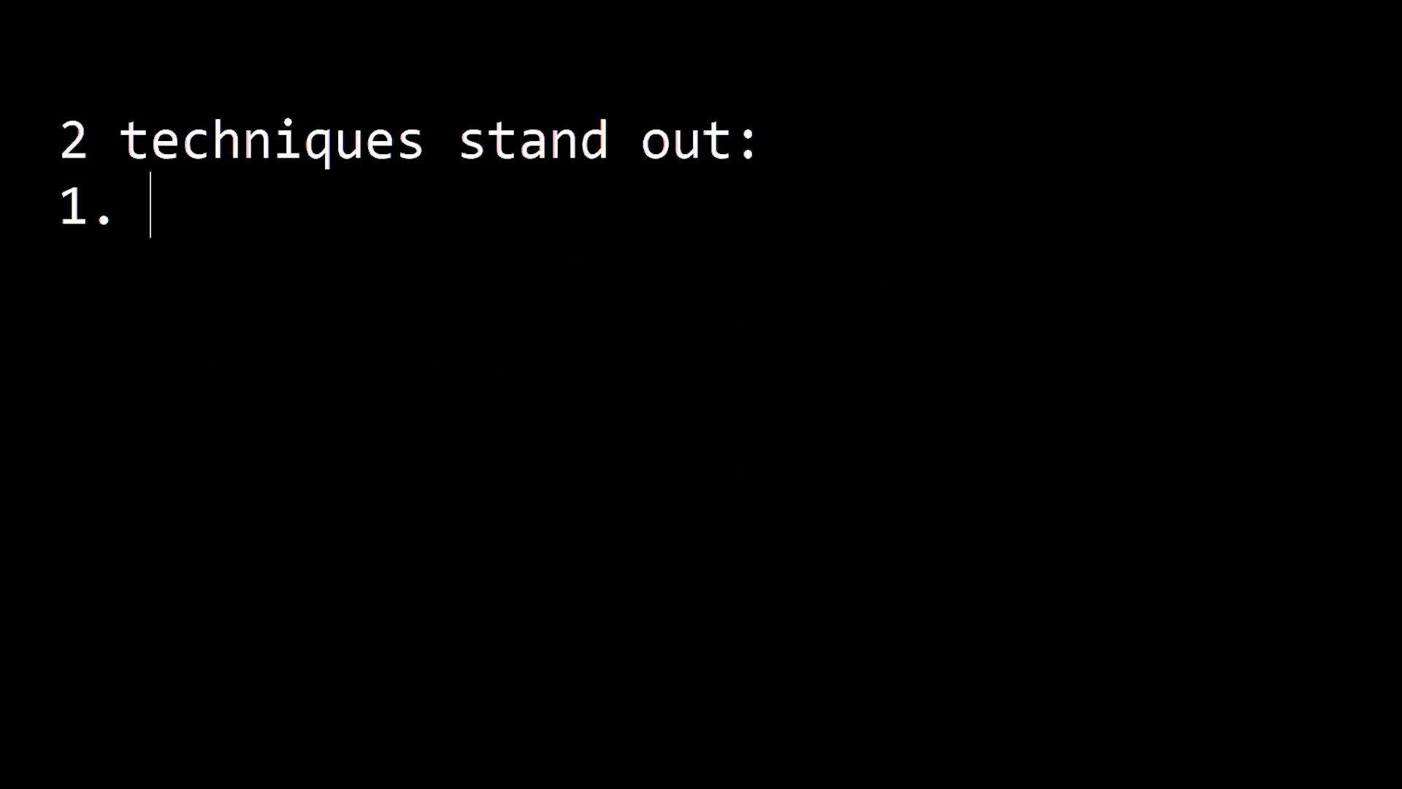
pyautogui.write("t: 1. 'Central differences")
pyautogui.write("' (t")
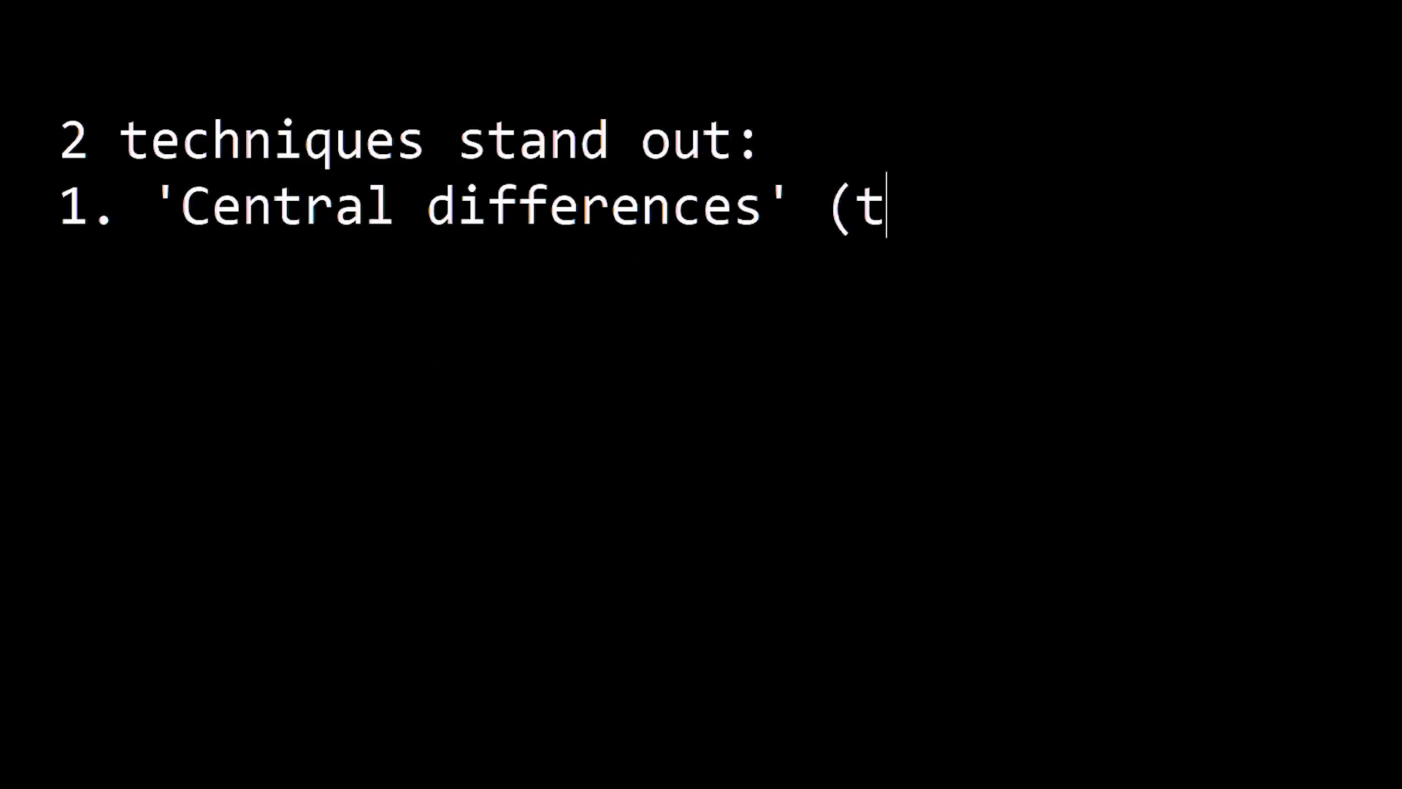
pyautogui.write("hink that's the name...")
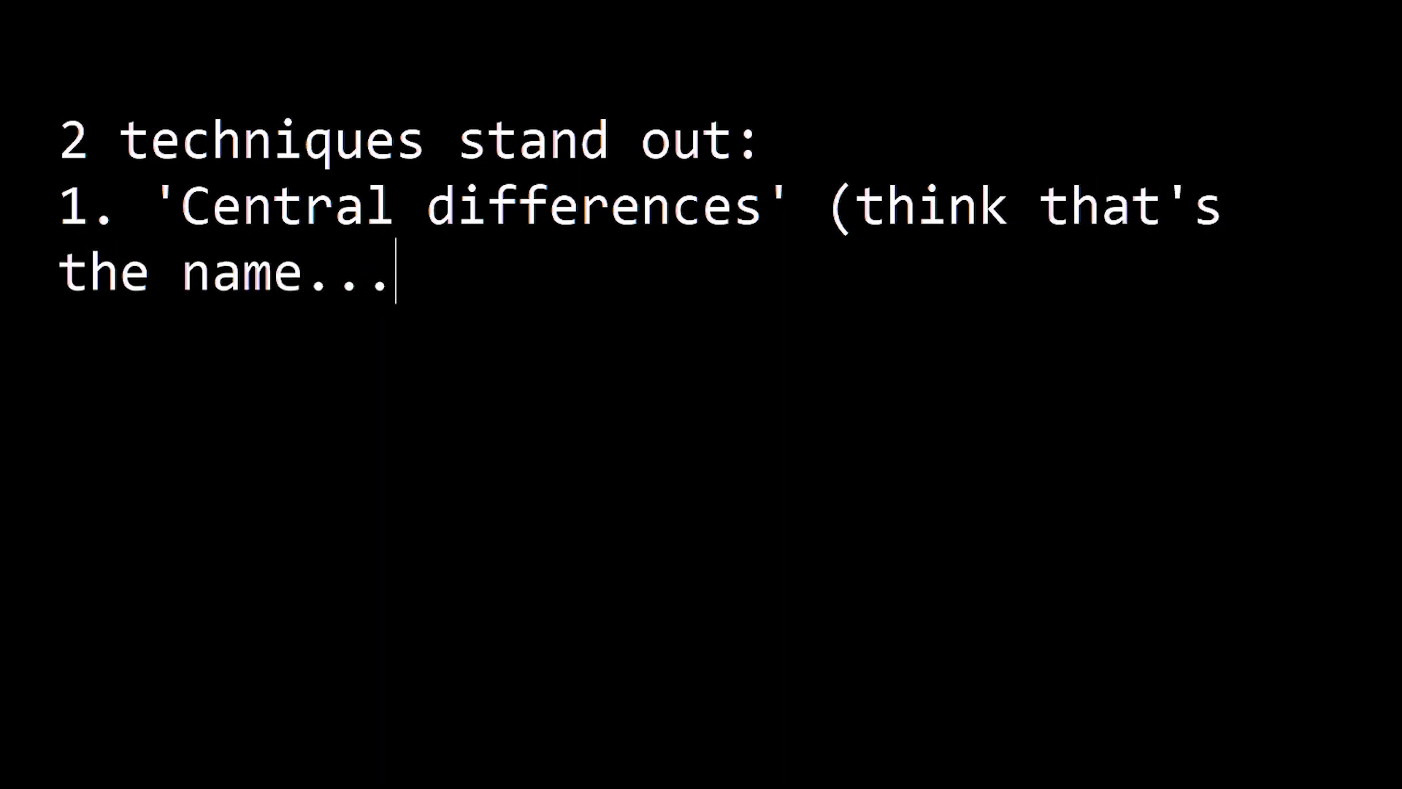
pyautogui.write('). Sample the')
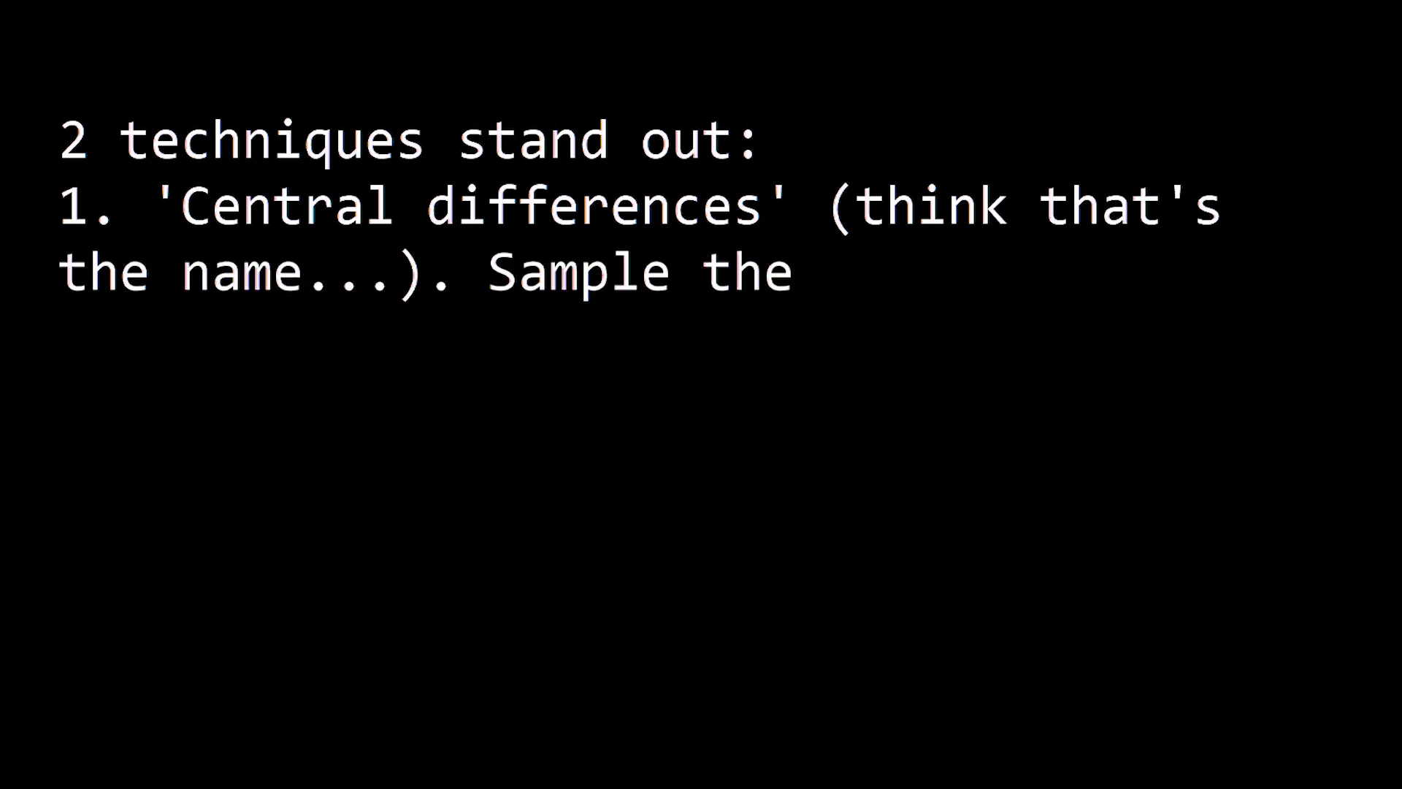
pyautogui.write(' terrain height mul')
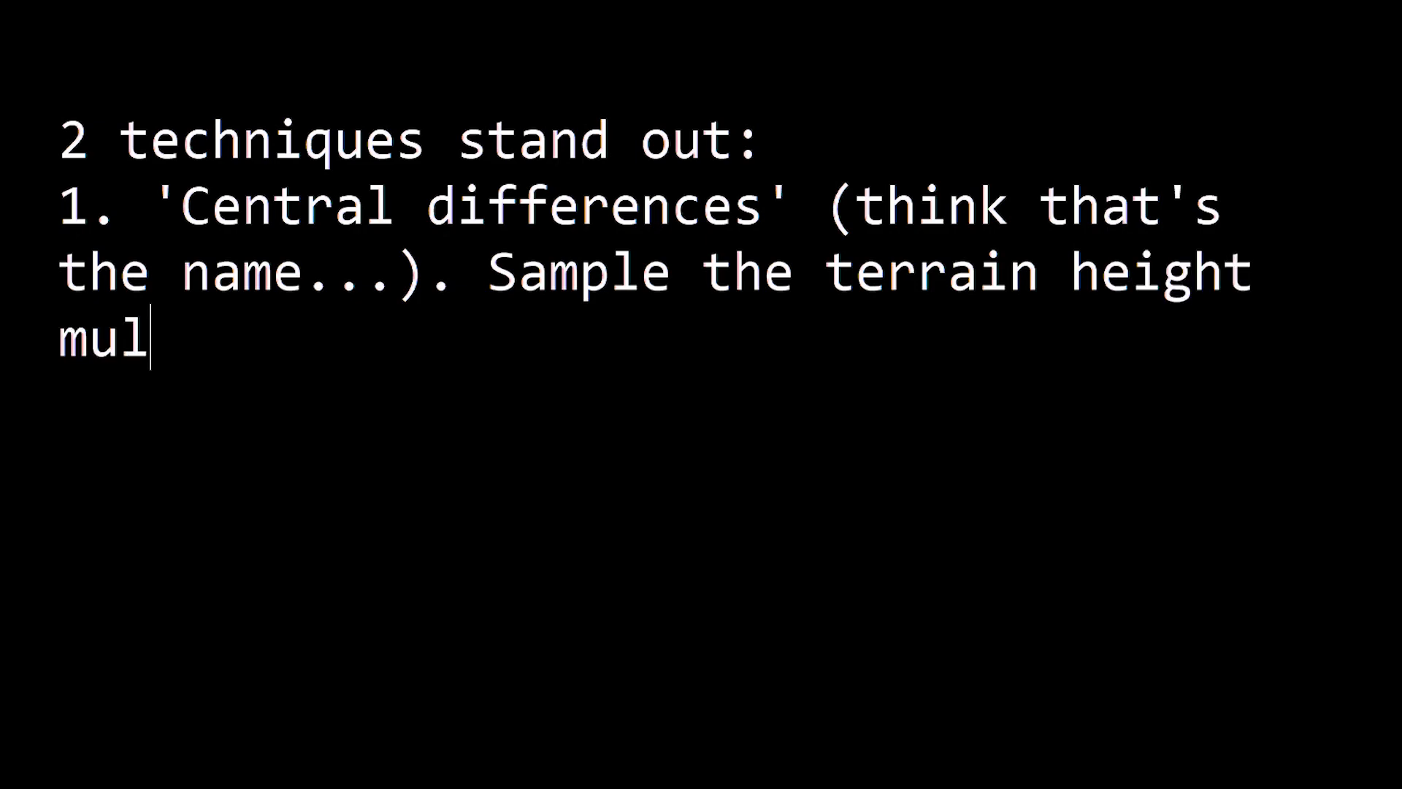
pyautogui.write('tiple times around a poin')
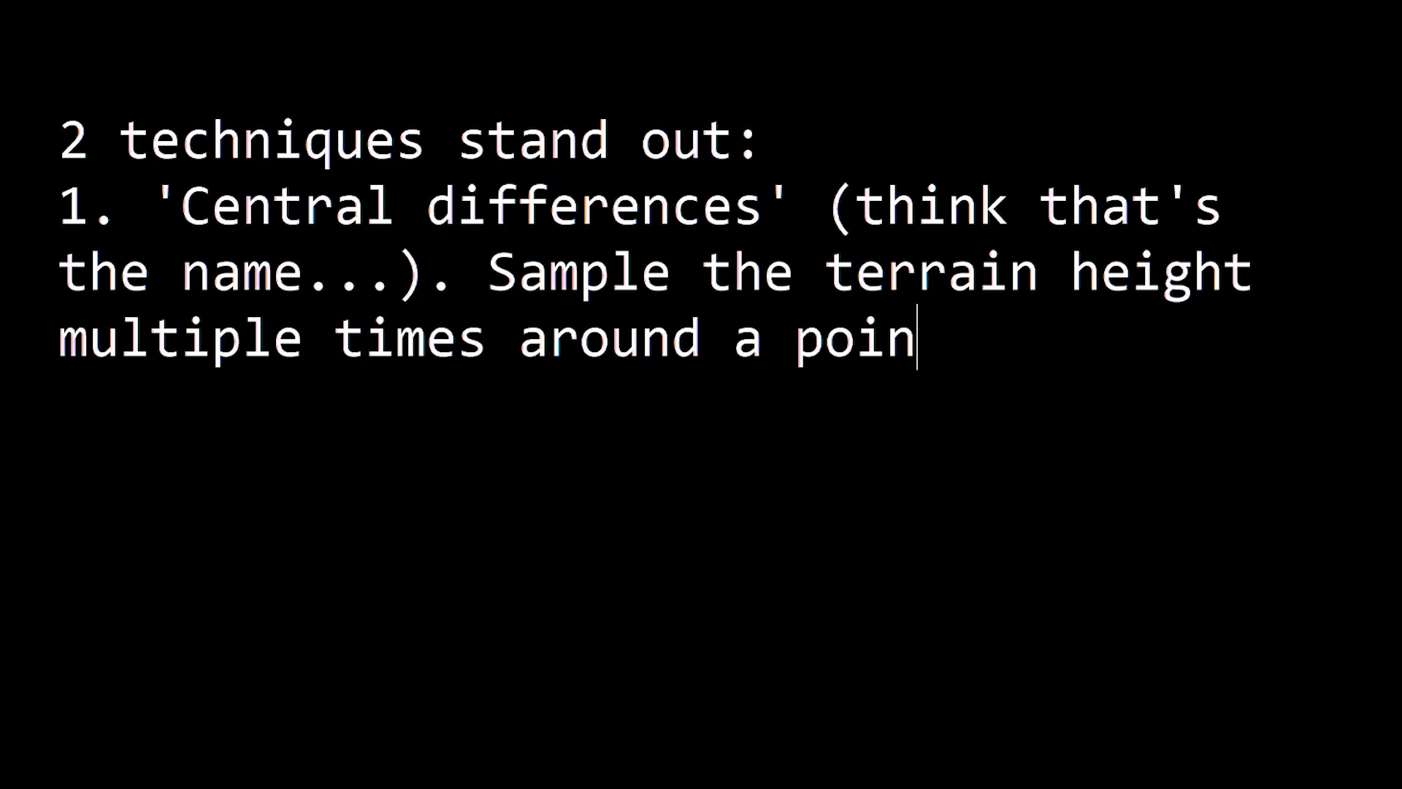
pyautogui.write('t and deduce normal from')
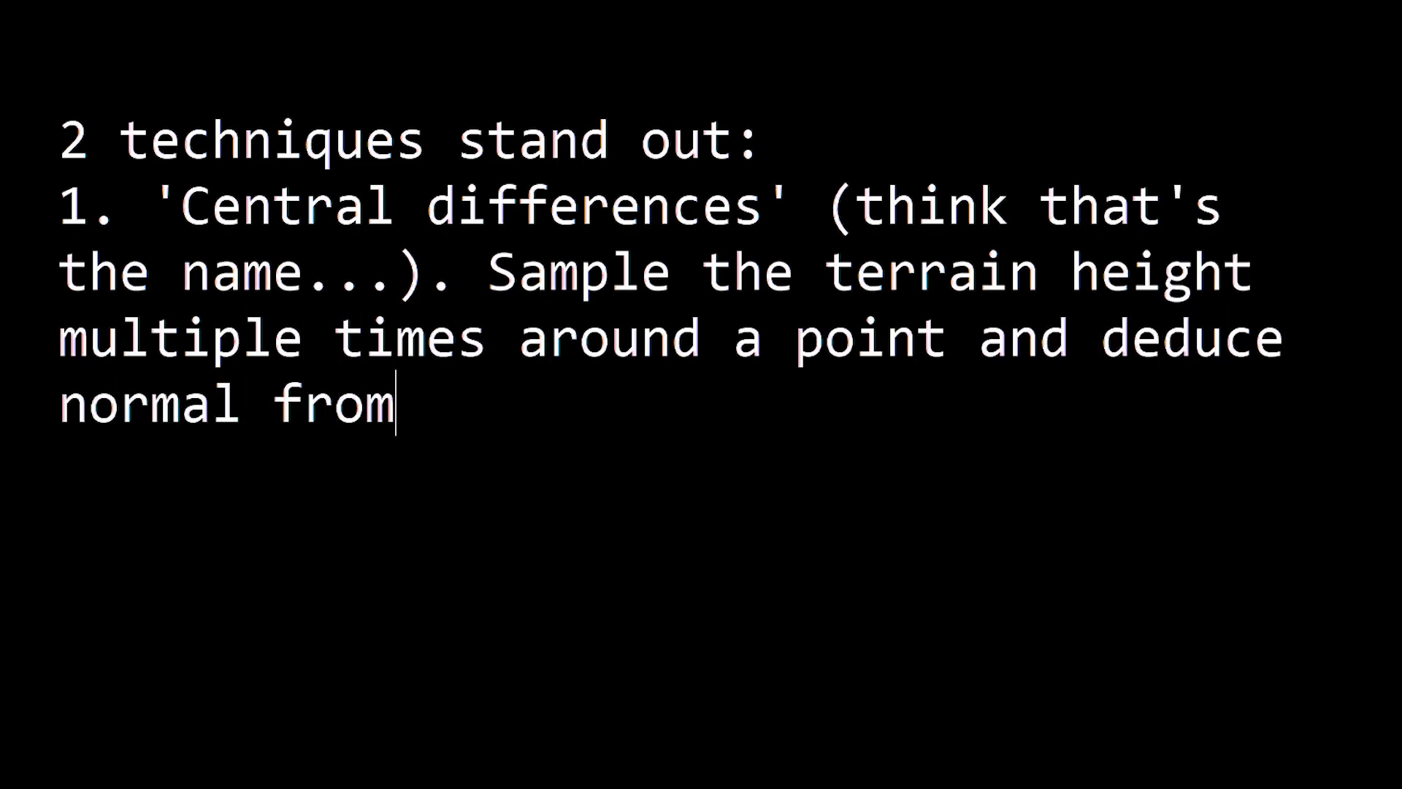
pyautogui.write(' those heights using')
pyautogui.press('Return')
pyautogui.write('a for')
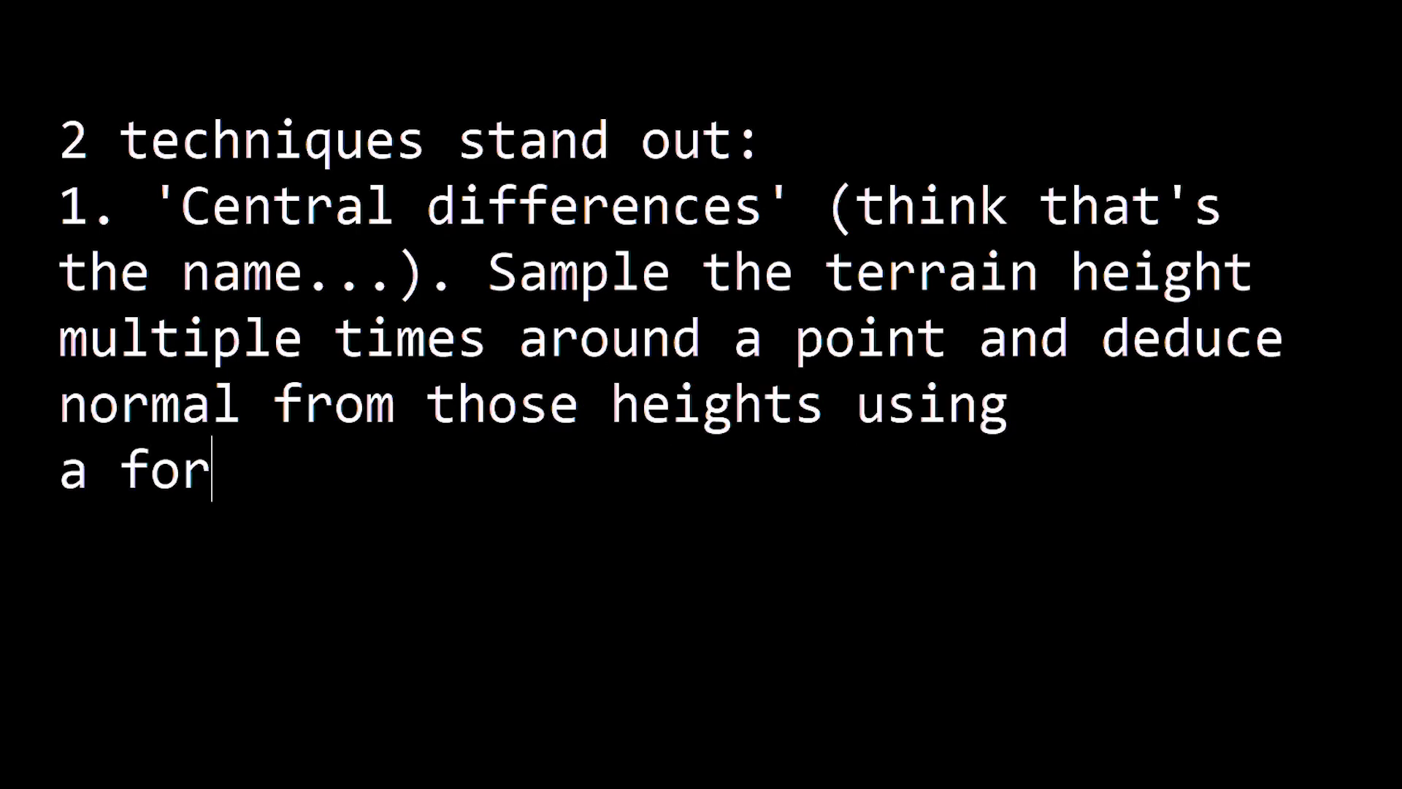
pyautogui.write('mula')
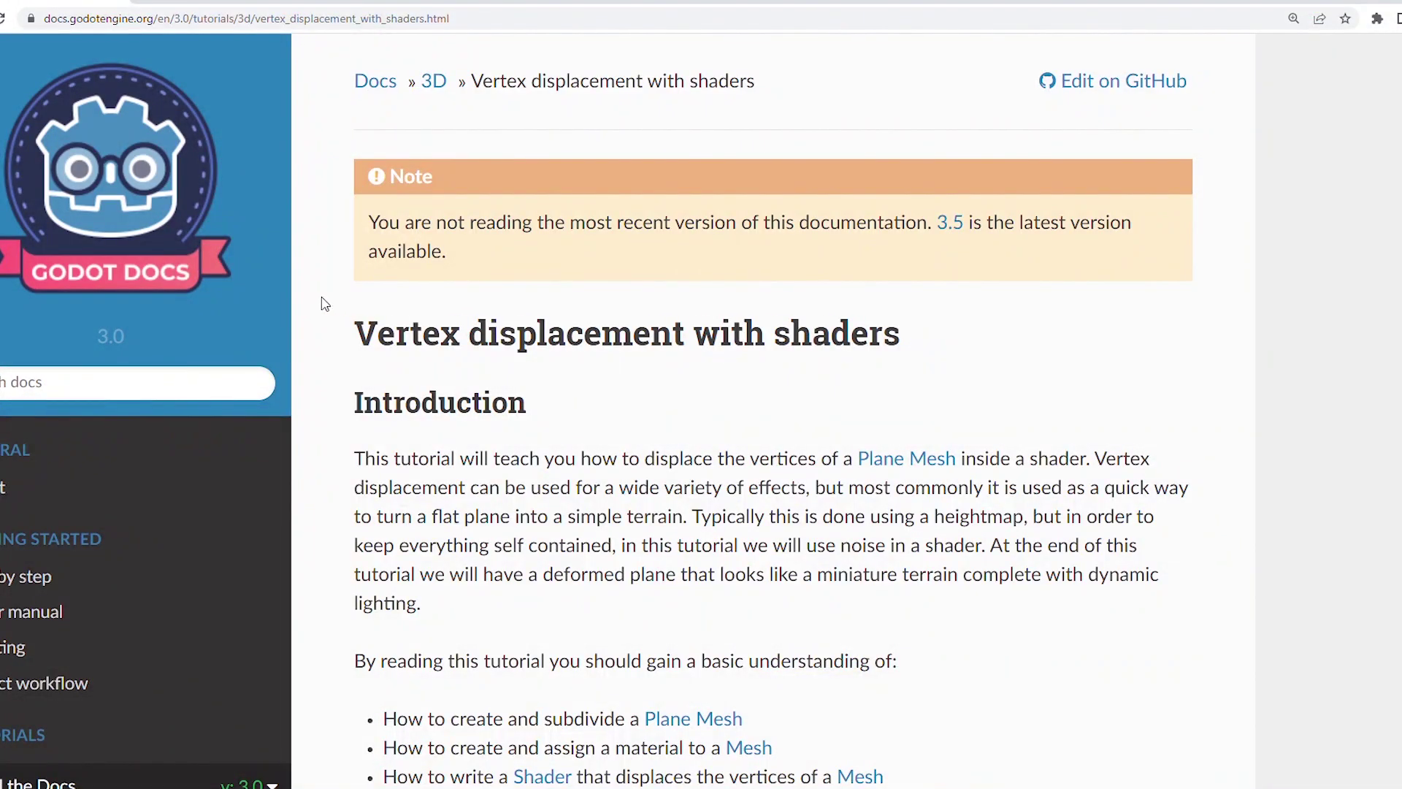
# - Look through the Godot documentation page on vertex displacement with shaders and find the section on calculating normals with central differences
pyautogui.moveTo(340, 332); pyautogui.dragTo(904, 340)
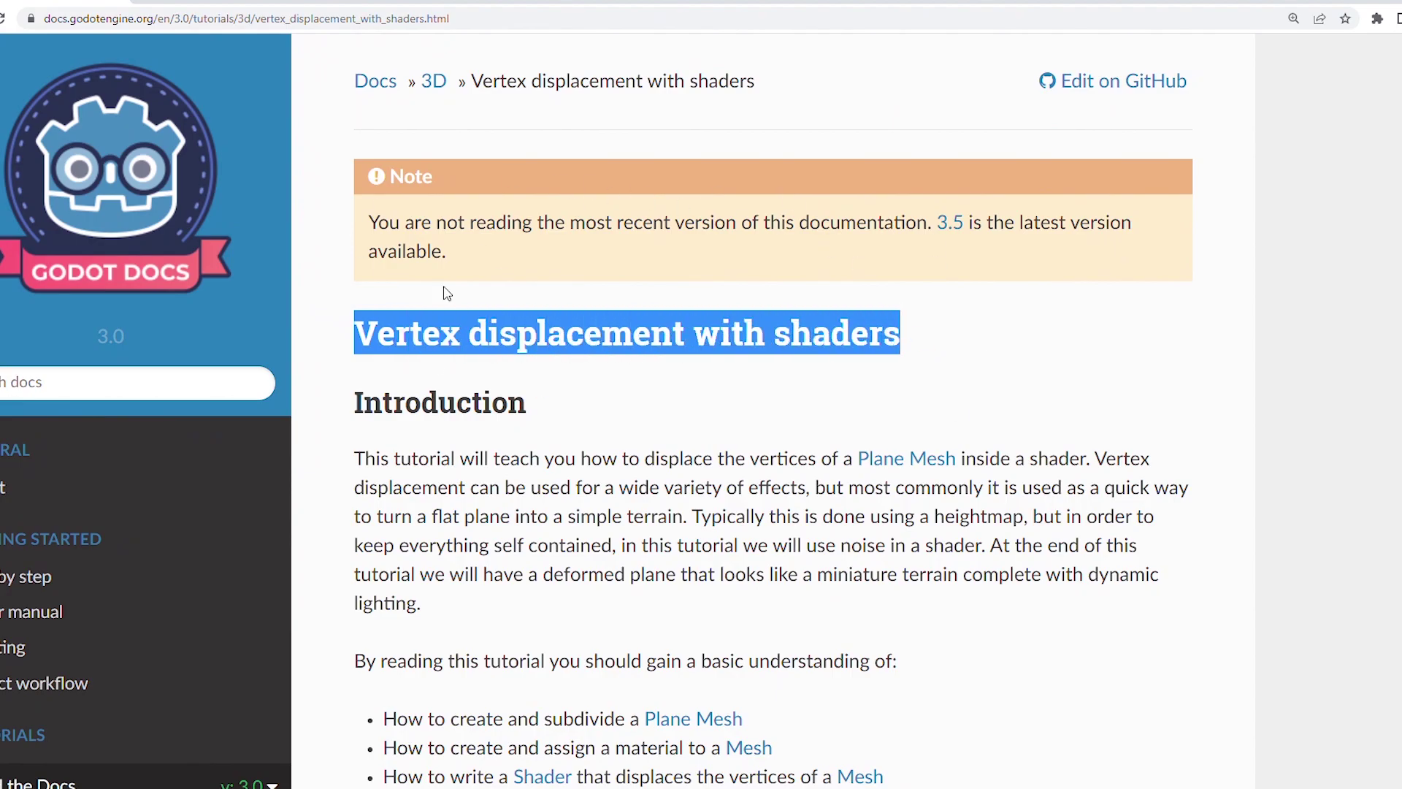
pyautogui.scroll(-20, 773, 410)
pyautogui.scroll(15, 772, 411)
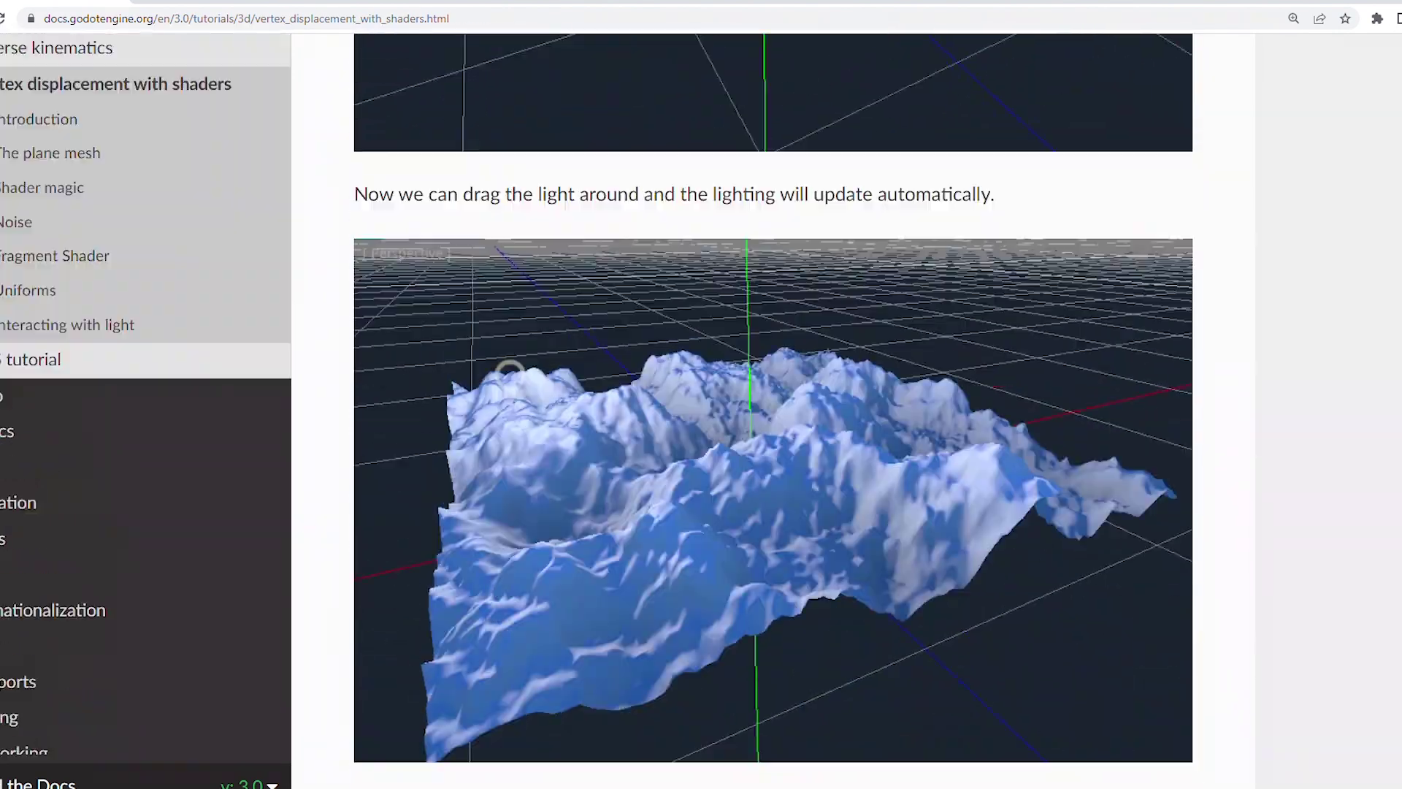
pyautogui.scroll(-6, 774, 409)
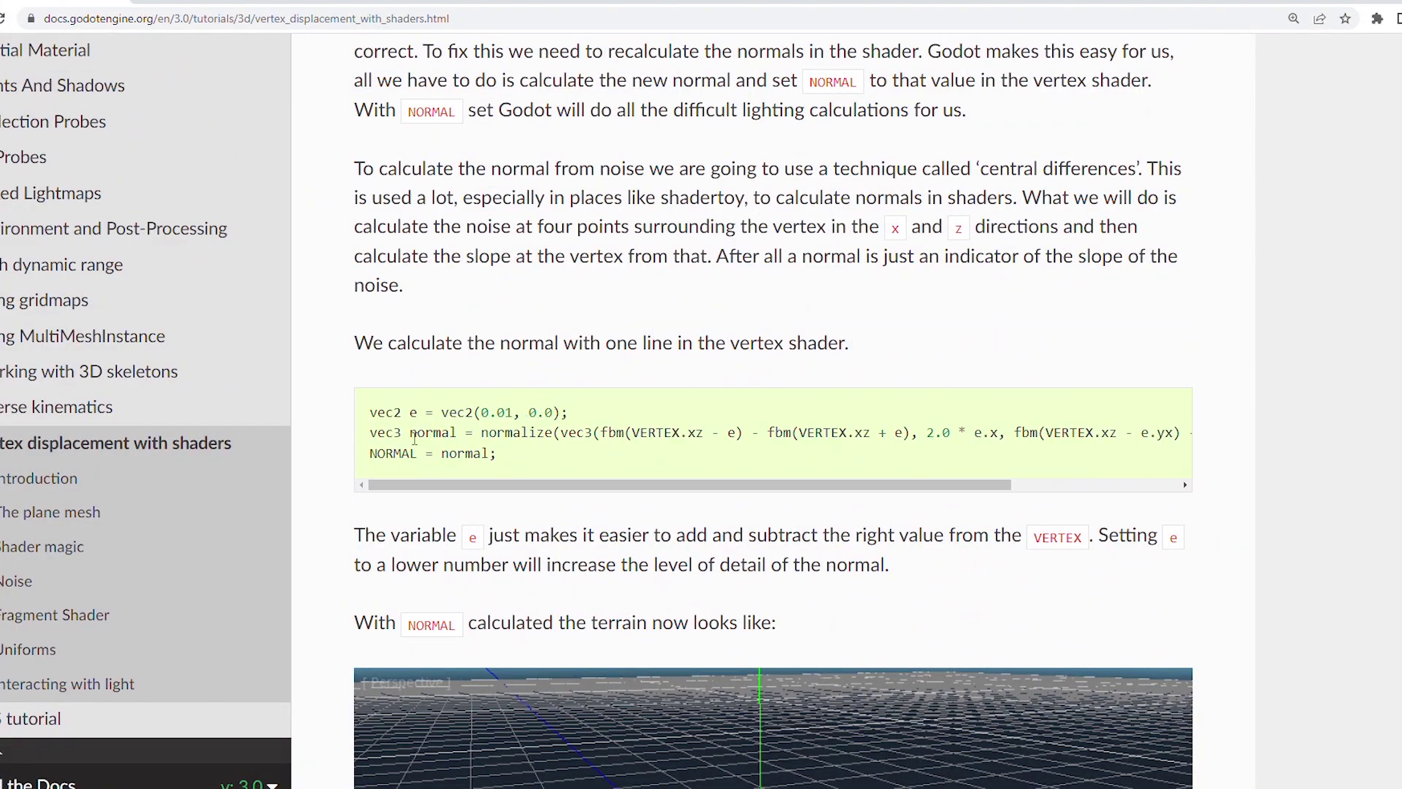
# - Examine the normal calculation code, including the offset vec2(0.01, 0.0) and each fbm noise sample around the vertex
pyautogui.doubleClick(504, 434)
pyautogui.doubleClick(577, 433)
pyautogui.moveTo(793, 434); pyautogui.dragTo(887, 436)
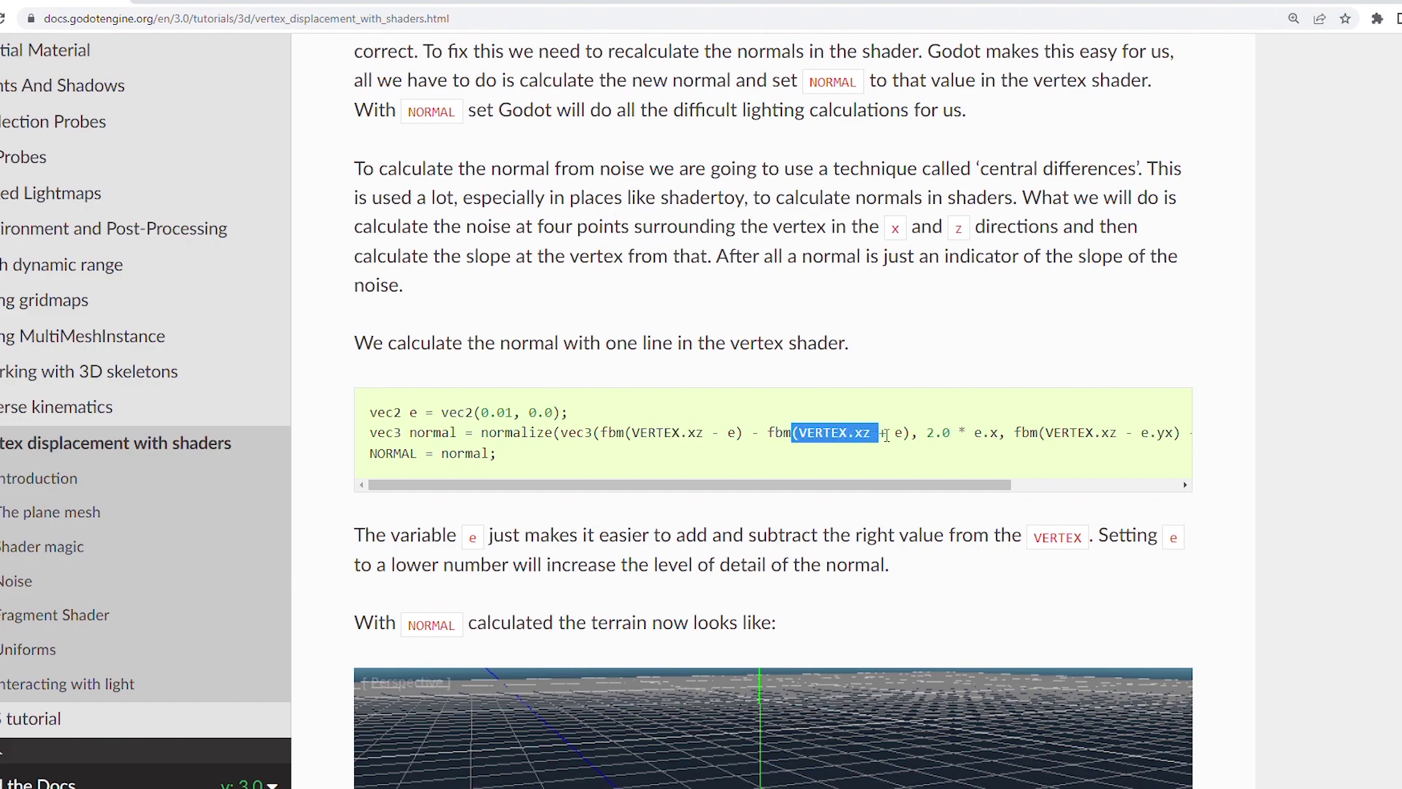
pyautogui.moveTo(728, 432); pyautogui.dragTo(742, 432)
pyautogui.moveTo(441, 414); pyautogui.dragTo(563, 414)
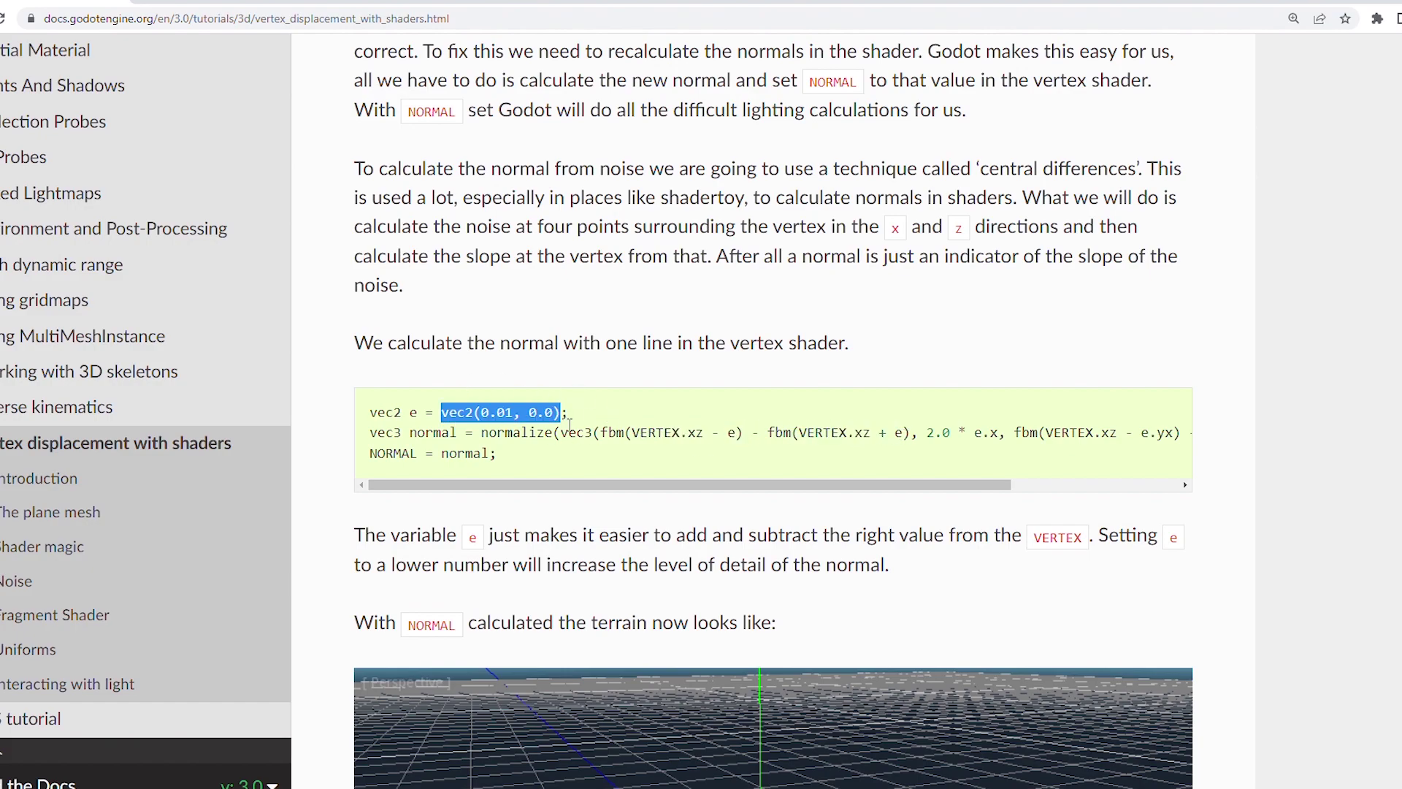
pyautogui.doubleClick(610, 434)
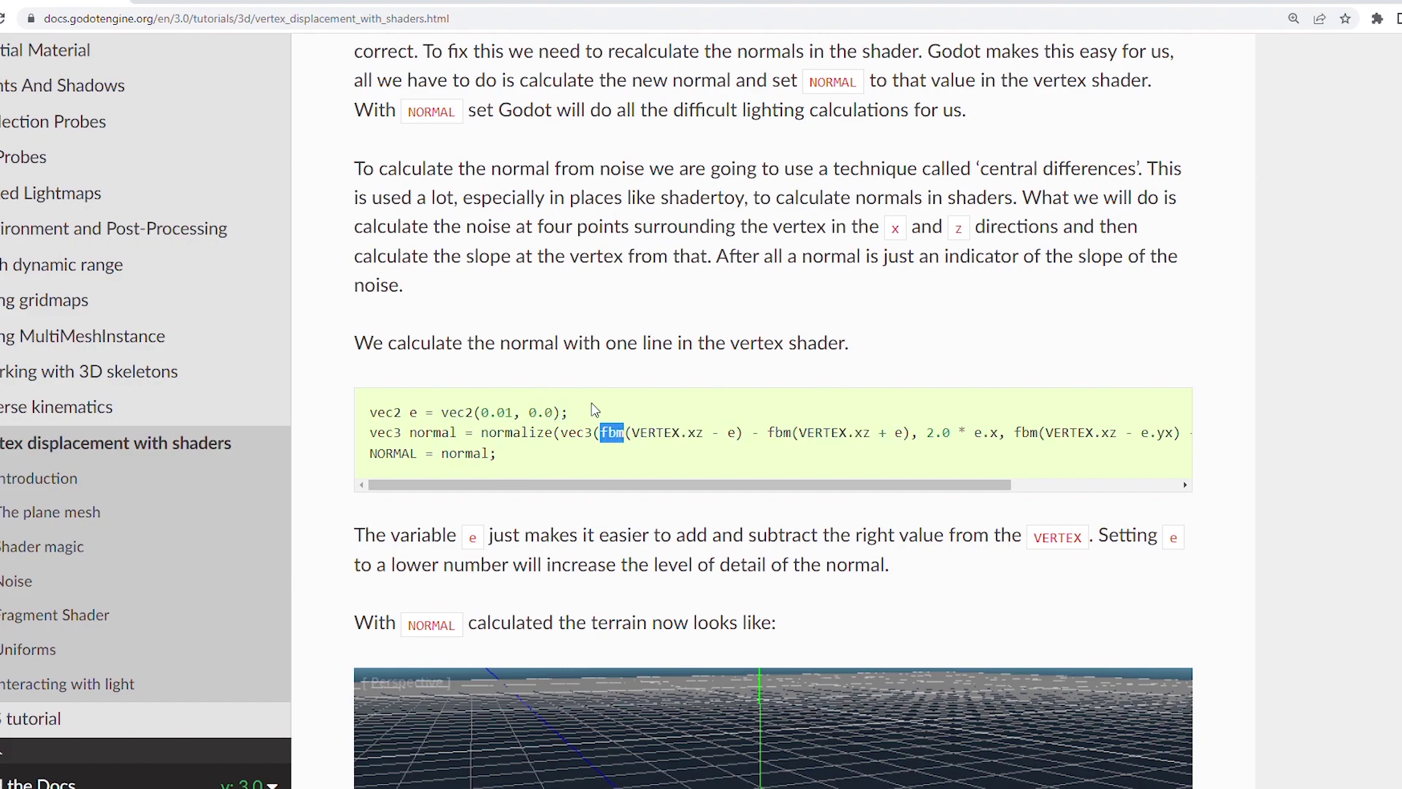
pyautogui.doubleClick(778, 432)
pyautogui.hscroll(3, 1014, 486)
pyautogui.doubleClick(805, 432)
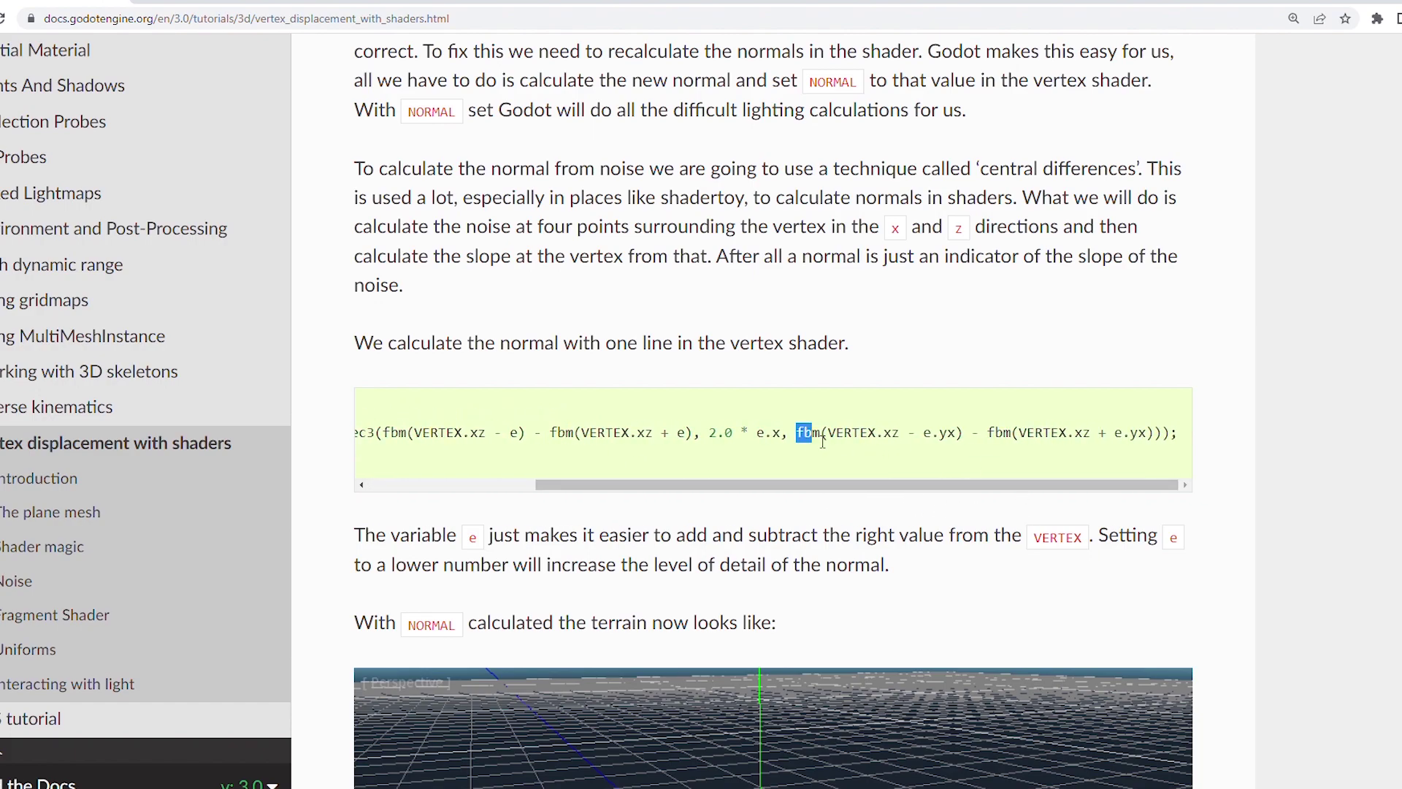
pyautogui.hscroll(-3, 1064, 489)
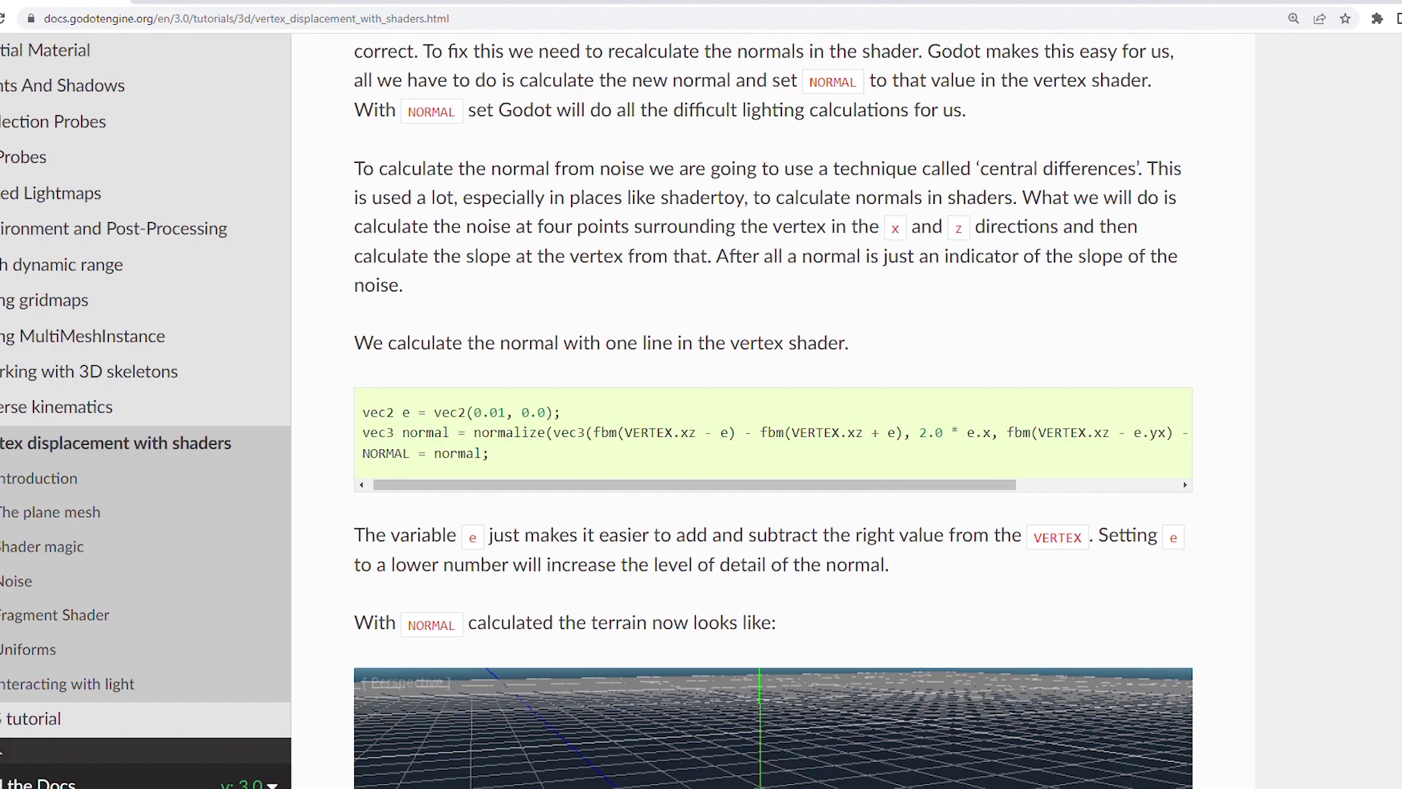
# - Return to the start of the documentation page and highlight its title, "Vertex displacement with shaders"
pyautogui.moveTo(476, 28); pyautogui.dragTo(23, 16)
pyautogui.moveTo(1398, 467); pyautogui.dragTo(1394, 4)
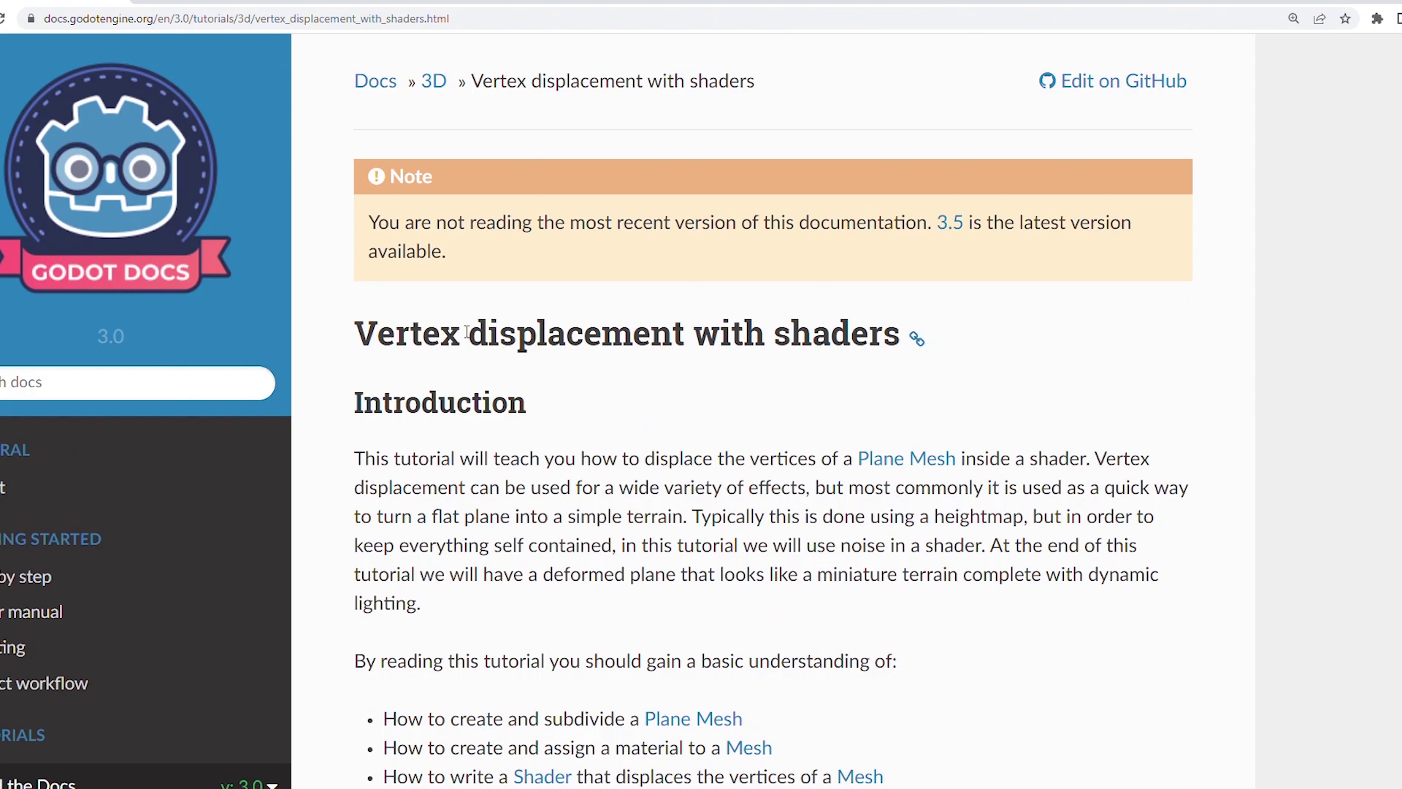
pyautogui.moveTo(355, 333); pyautogui.dragTo(932, 350)
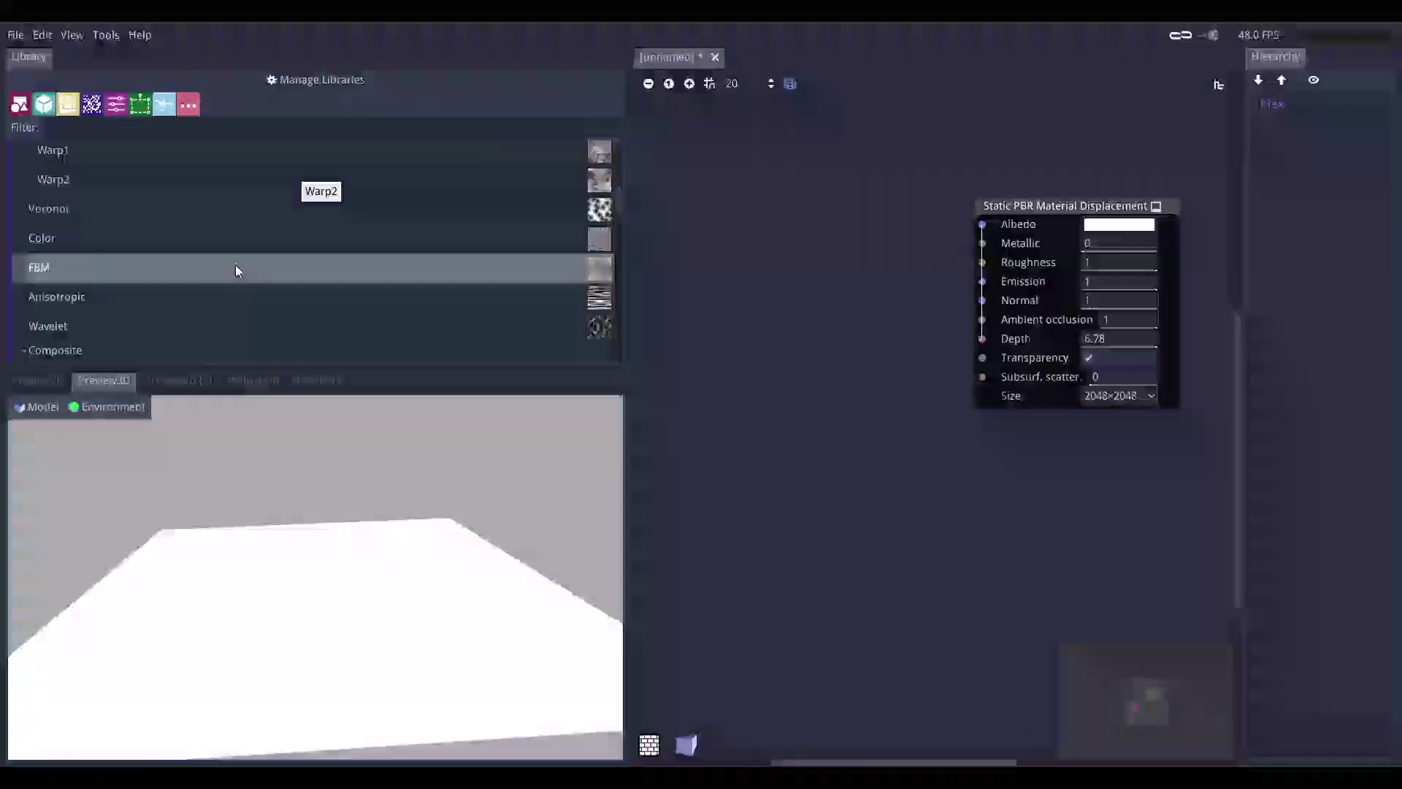
# - In Material Maker, add an FBM noise node, connect it to the material's Albedo, and set its scale to 11 by 13
pyautogui.moveTo(39, 267); pyautogui.dragTo(730, 270)
pyautogui.moveTo(871, 281); pyautogui.dragTo(982, 224)
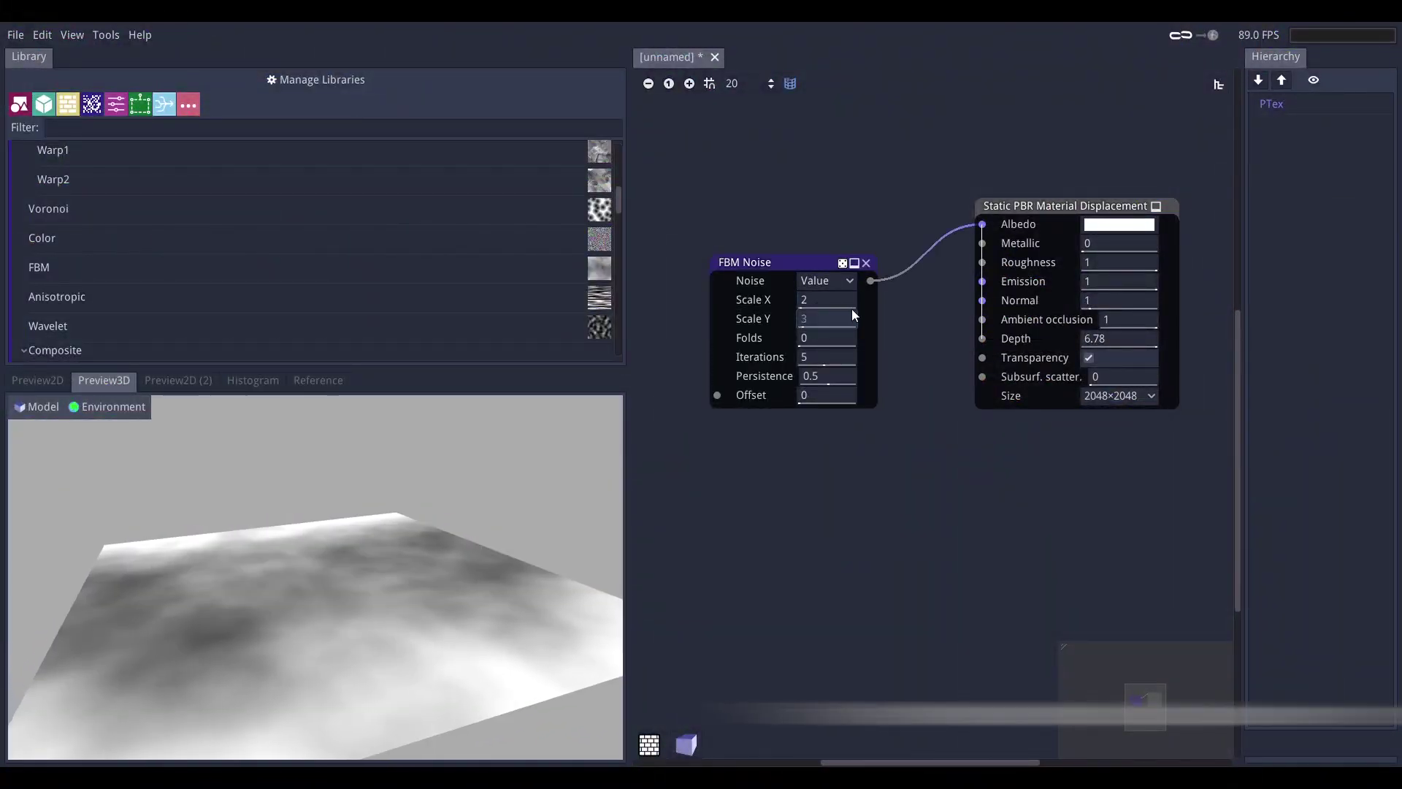
pyautogui.moveTo(851, 308); pyautogui.dragTo(932, 330)
# - Feed the noise through a new Normal Map node into the material's Normal input, and connect the noise directly to Depth
pyautogui.rightClick(775, 460)
pyautogui.moveTo(871, 281); pyautogui.dragTo(847, 264)
pyautogui.write('normal')
pyautogui.click(821, 555)
pyautogui.moveTo(851, 265); pyautogui.dragTo(982, 338)
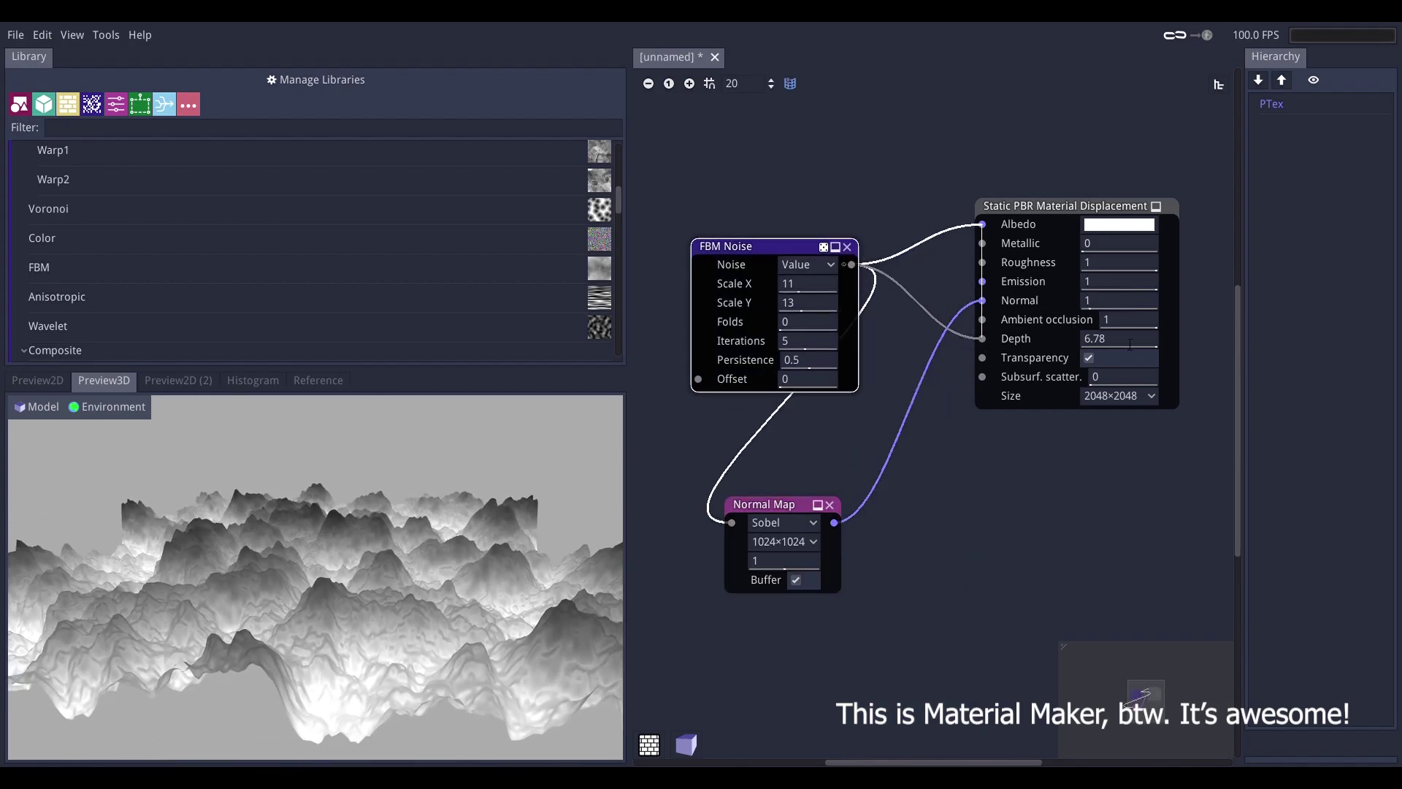
# - Set the material's Depth to 2.49 and export the material for Godot
pyautogui.moveTo(1130, 344); pyautogui.dragTo(1092, 346)
pyautogui.moveTo(836, 336); pyautogui.dragTo(817, 331)
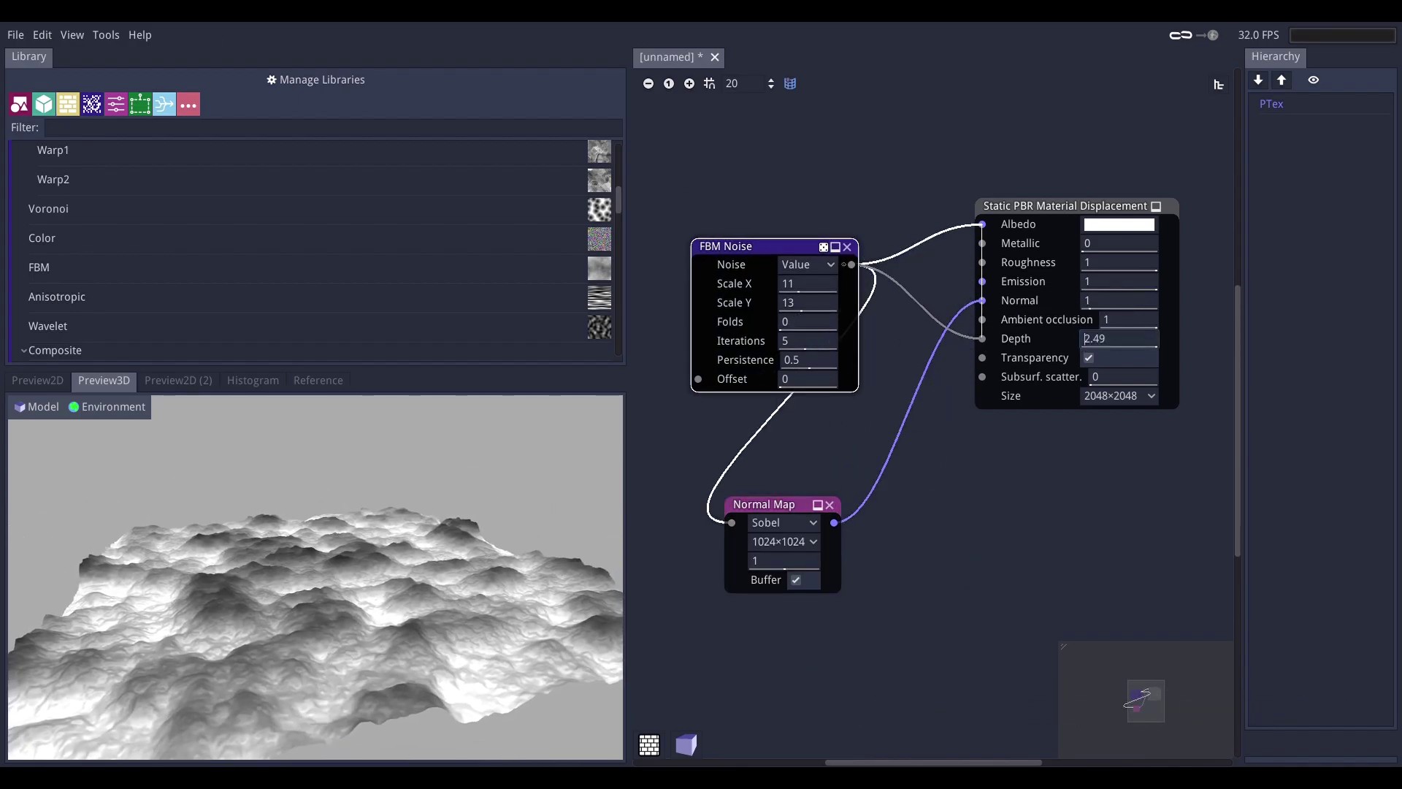
pyautogui.click(15, 34)
pyautogui.moveTo(55, 219)
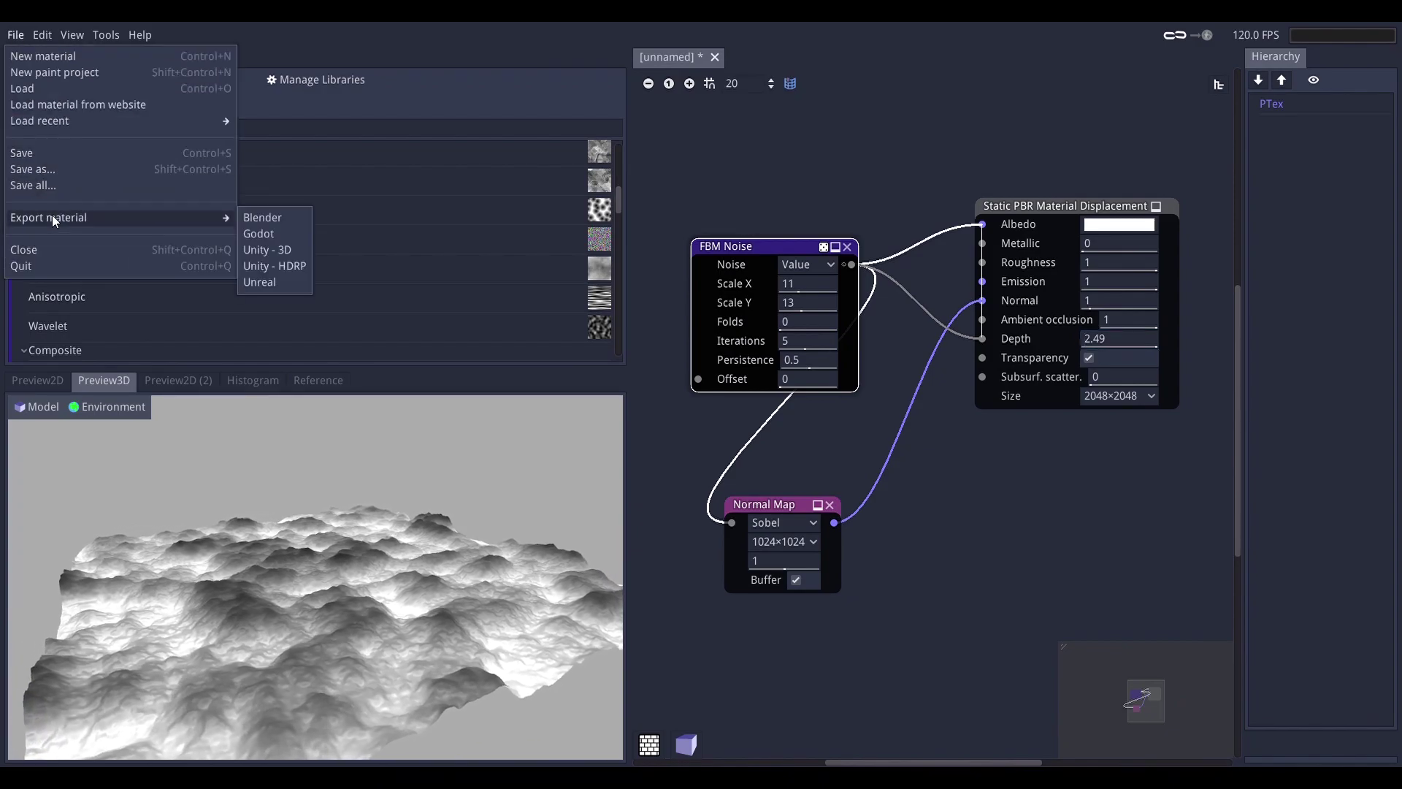
pyautogui.click(271, 232)
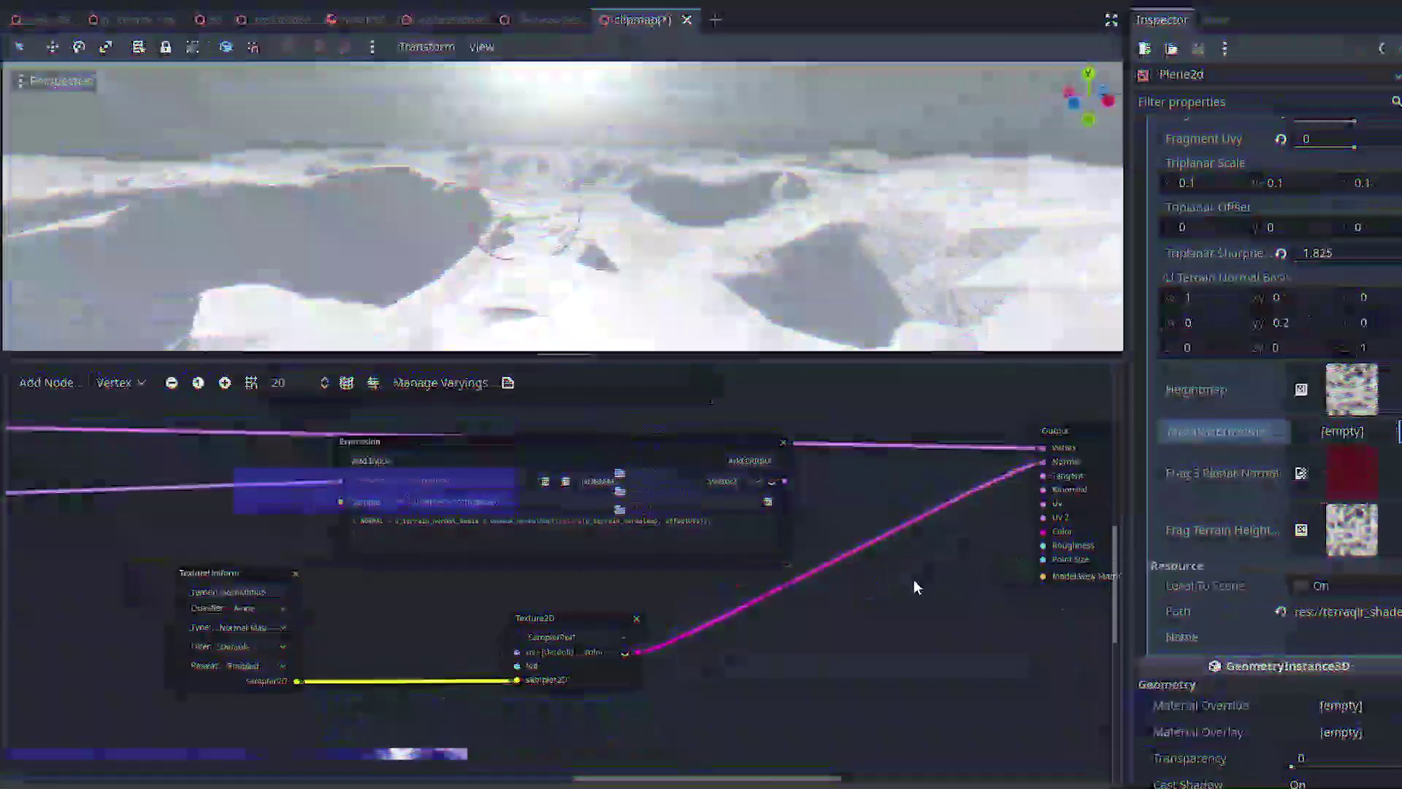
# - In Godot, enlarge the visual shader editor and examine the normal-map nodes, the expression nodes and the Output node's Normal connection
pyautogui.moveTo(569, 354); pyautogui.dragTo(580, 334)
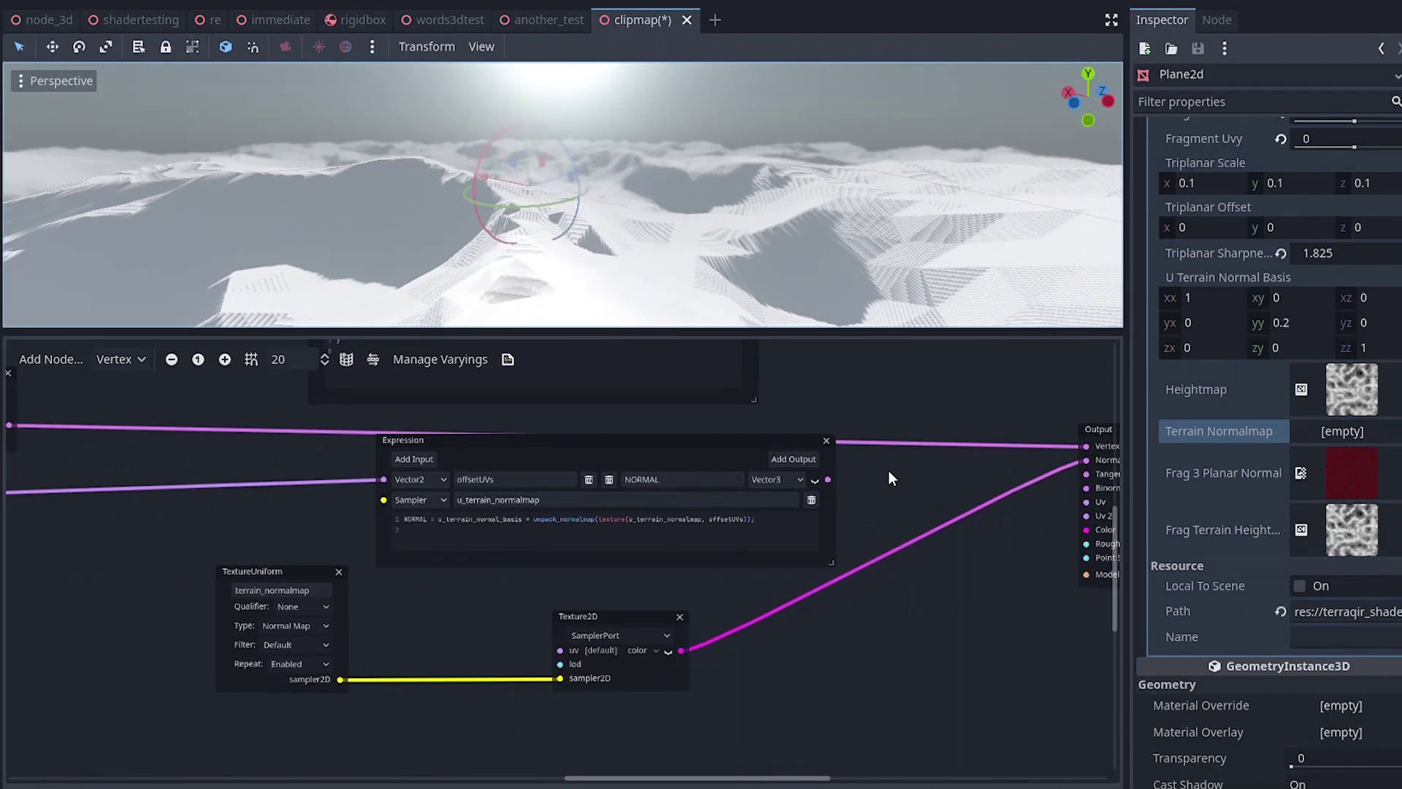
pyautogui.keyDown('ctrl'); pyautogui.scroll(2, 864, 511); pyautogui.keyUp('ctrl')
pyautogui.scroll(2, 668, 412)
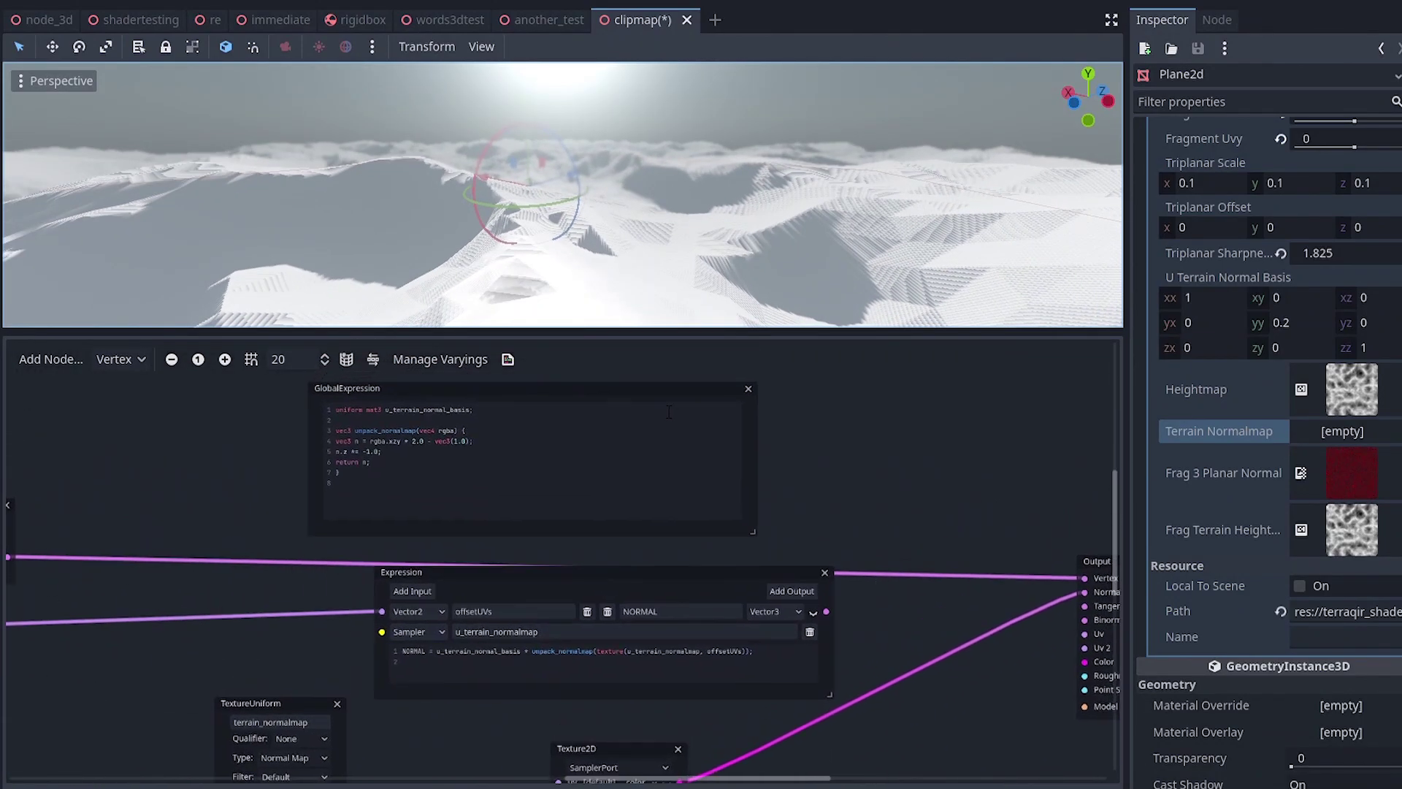
pyautogui.scroll(-2, 926, 505)
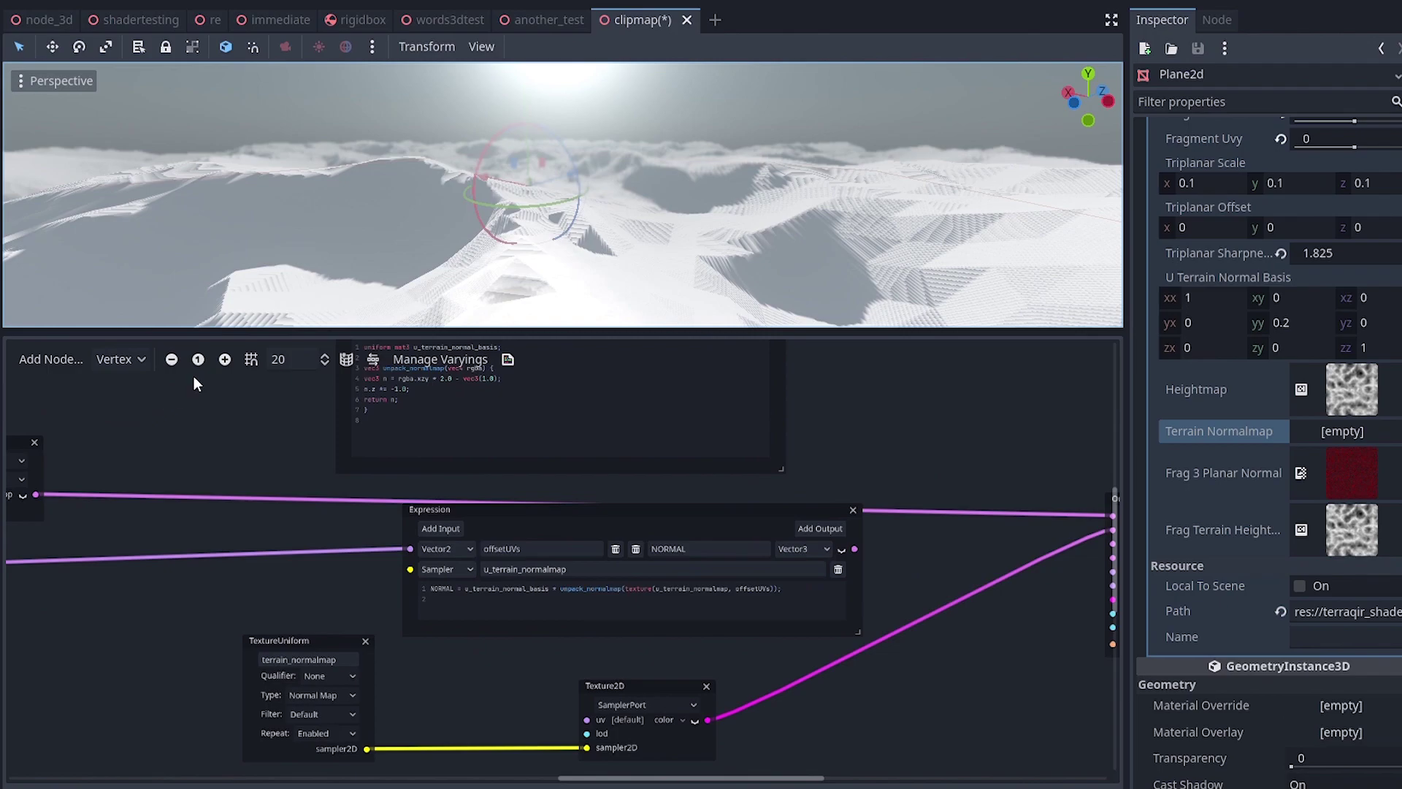
pyautogui.moveTo(997, 665); pyautogui.dragTo(525, 601, button='middle')
pyautogui.scroll(4, 690, 574)
pyautogui.moveTo(877, 517); pyautogui.dragTo(815, 621, button='middle')
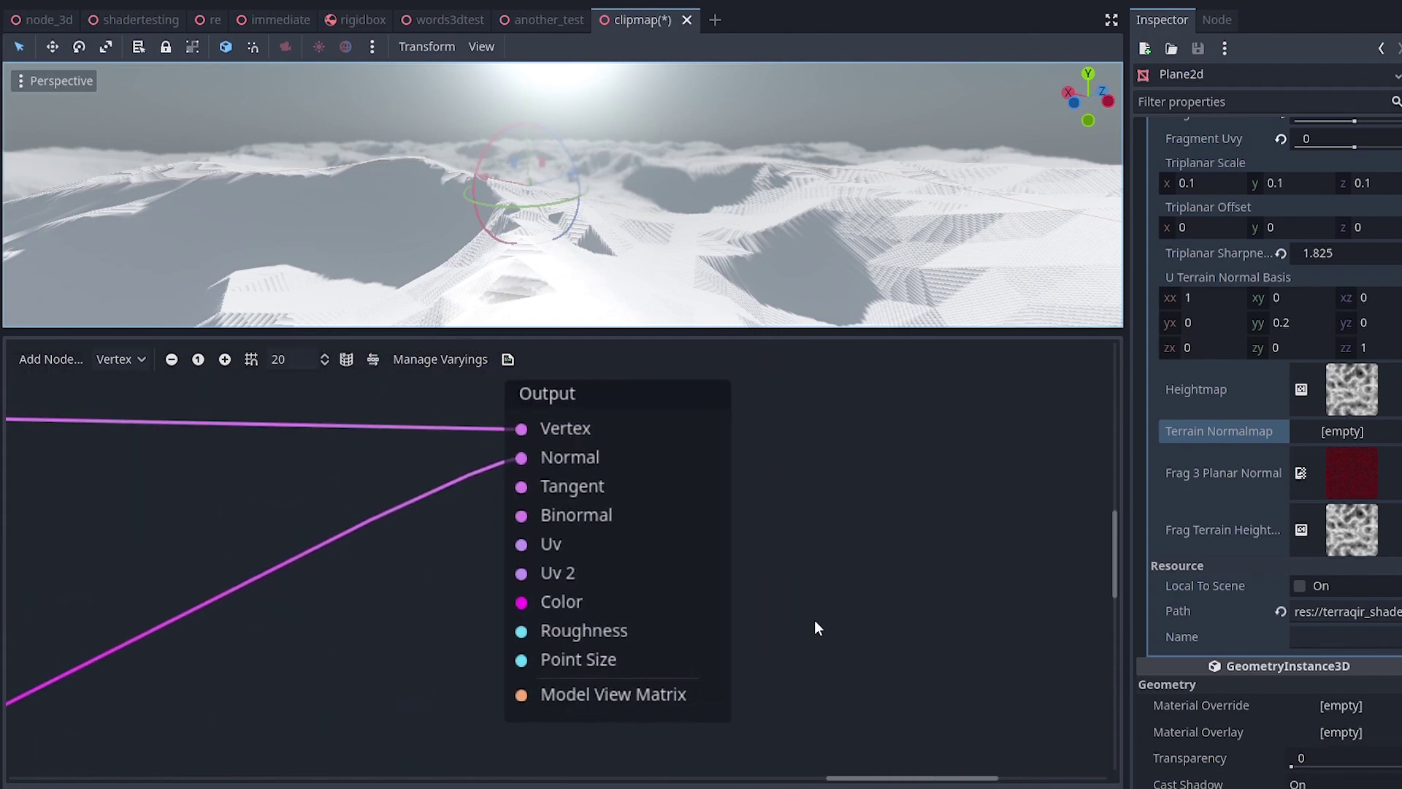
pyautogui.scroll(-4, 322, 638)
pyautogui.moveTo(339, 638); pyautogui.dragTo(261, 609, button='middle')
pyautogui.scroll(-4, 357, 634)
pyautogui.scroll(6, 471, 505)
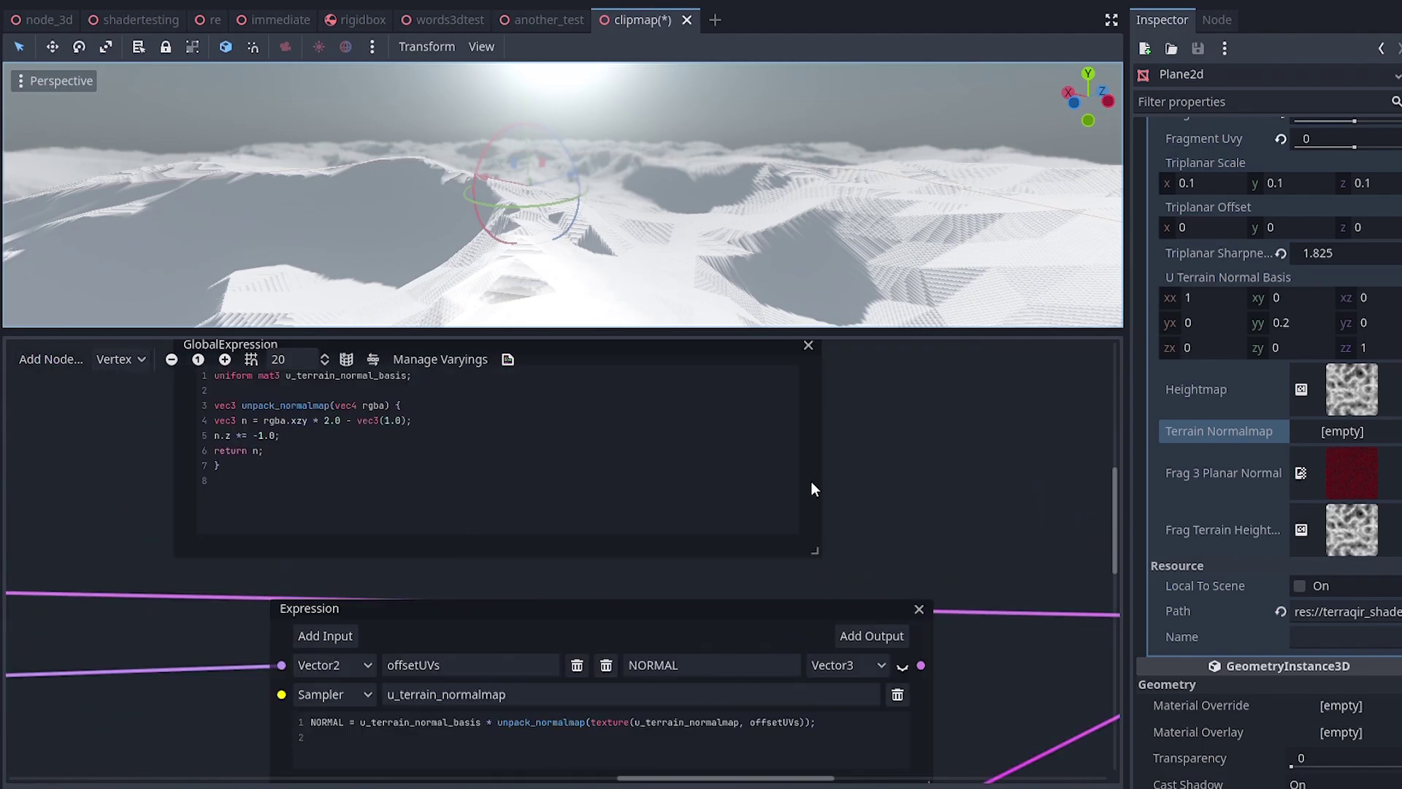
# - Reposition the GlobalExpression node above the Expression node and highlight its unpack_normalmap code for inspection
pyautogui.moveTo(812, 482); pyautogui.dragTo(798, 501, button='middle')
pyautogui.moveTo(693, 371); pyautogui.dragTo(789, 402)
pyautogui.moveTo(343, 534); pyautogui.dragTo(261, 417)
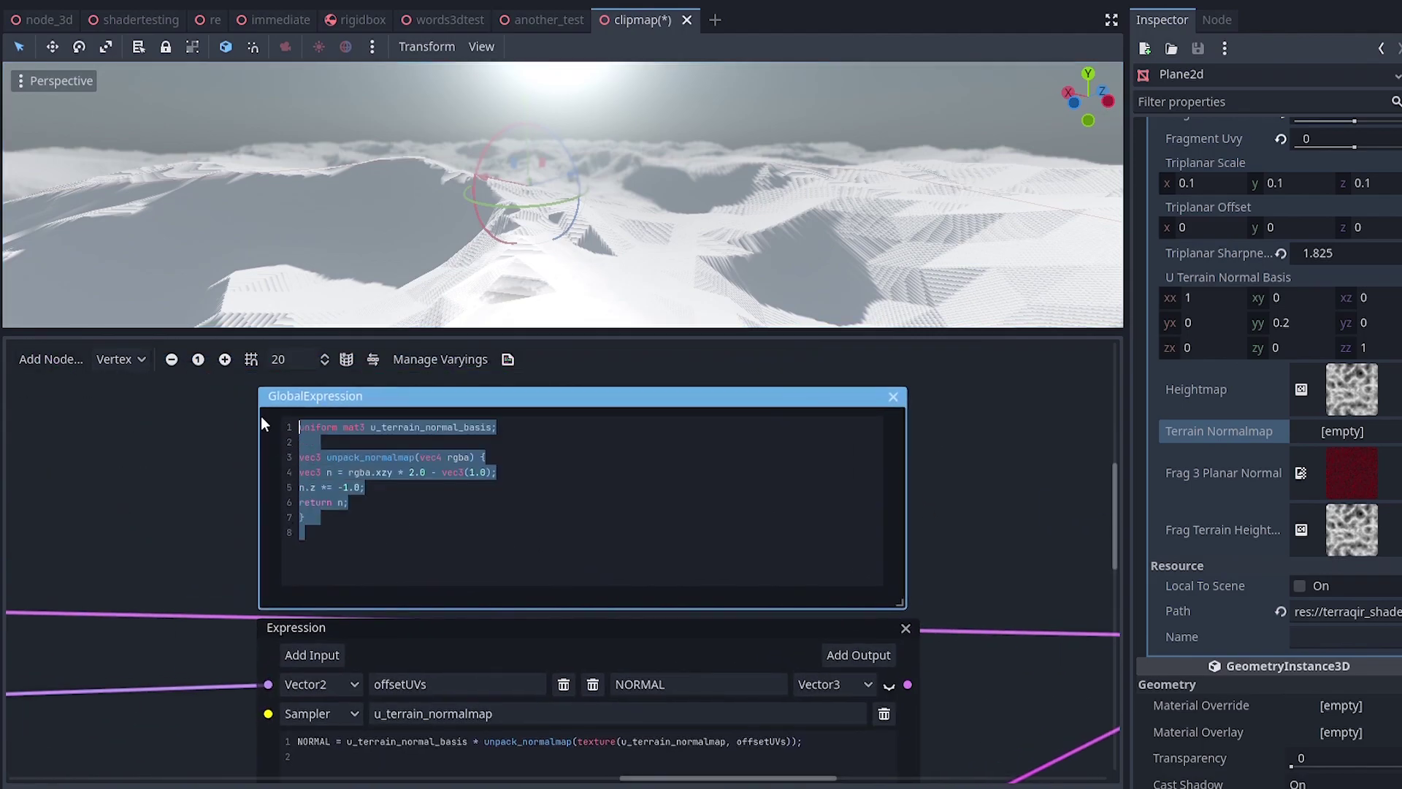
pyautogui.click(983, 496)
pyautogui.scroll(-1, 166, 522)
pyautogui.scroll(-8, 169, 516)
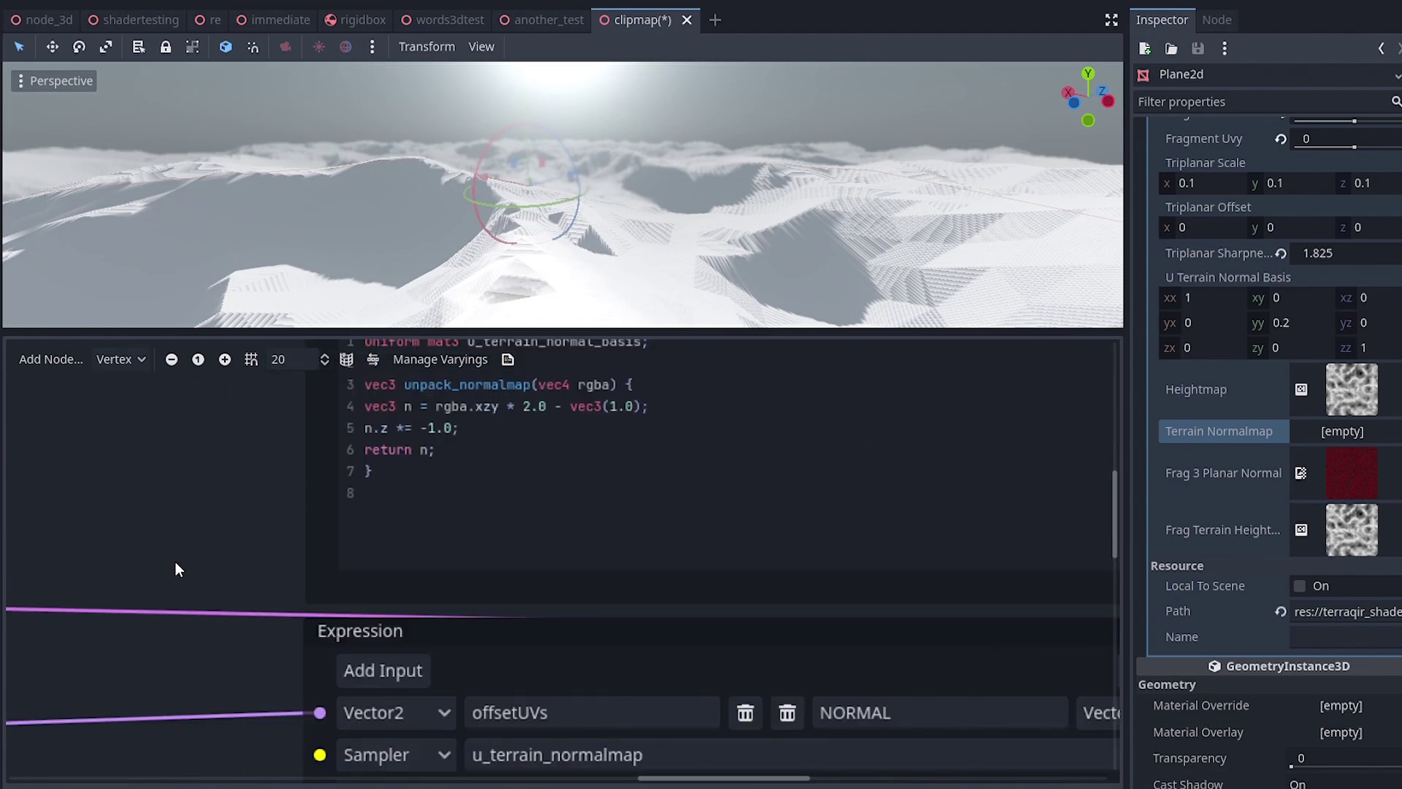
# - Move the terrain_normalmap TextureUniform node closer to the Texture2D node and inspect its Normal Map type and sampler connection
pyautogui.moveTo(224, 511); pyautogui.dragTo(299, 524)
pyautogui.doubleClick(261, 552)
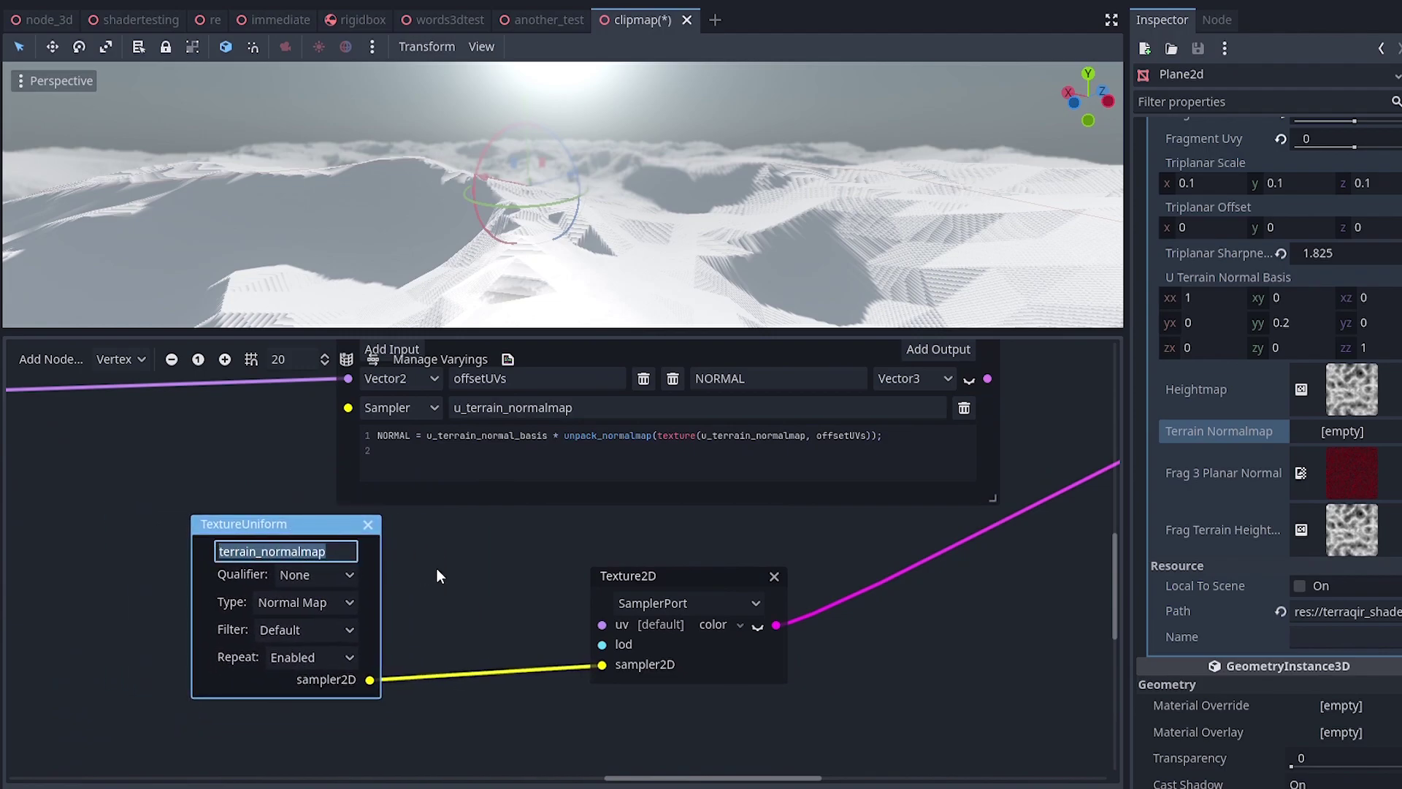
pyautogui.keyDown('ctrl'); pyautogui.scroll(2, 437, 568); pyautogui.keyUp('ctrl')
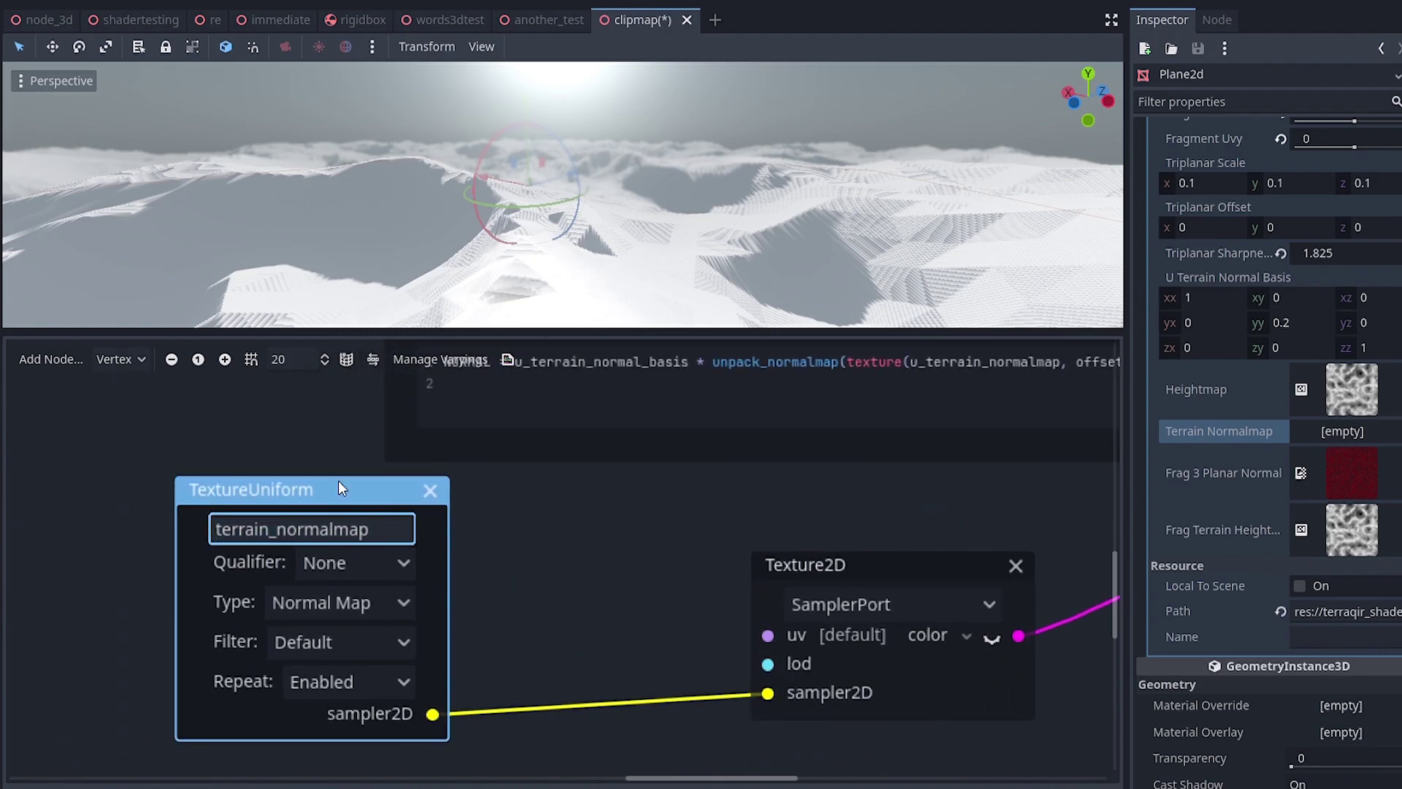
pyautogui.moveTo(744, 544); pyautogui.dragTo(371, 526, button='middle')
pyautogui.keyDown('ctrl'); pyautogui.scroll(-4, 459, 528); pyautogui.keyUp('ctrl')
pyautogui.keyDown('ctrl'); pyautogui.scroll(2, 475, 528); pyautogui.keyUp('ctrl')
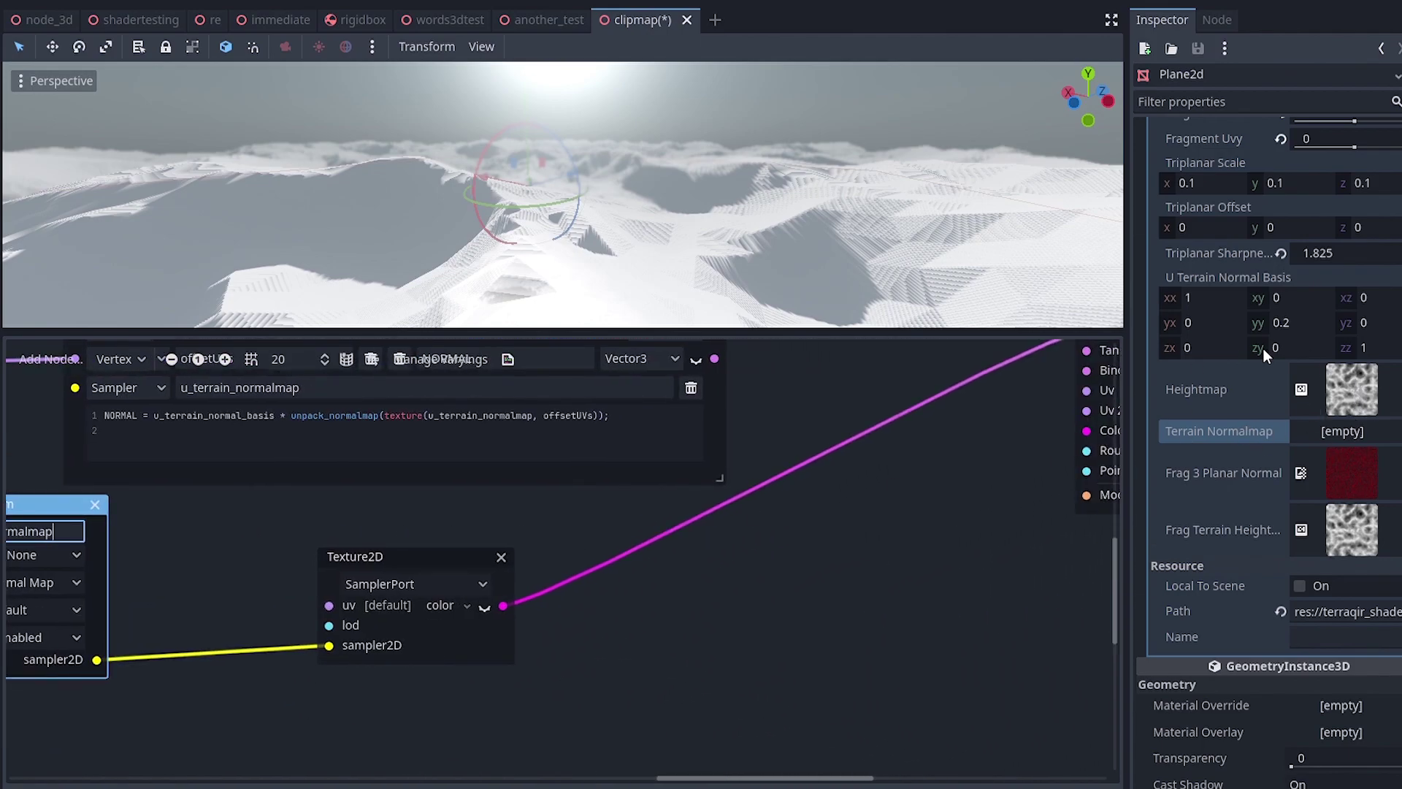
# - Assign the Heightmap's noise texture to the Terrain Normalmap shader parameter and enable As Normal Map on it
pyautogui.moveTo(1360, 406); pyautogui.dragTo(1362, 432)
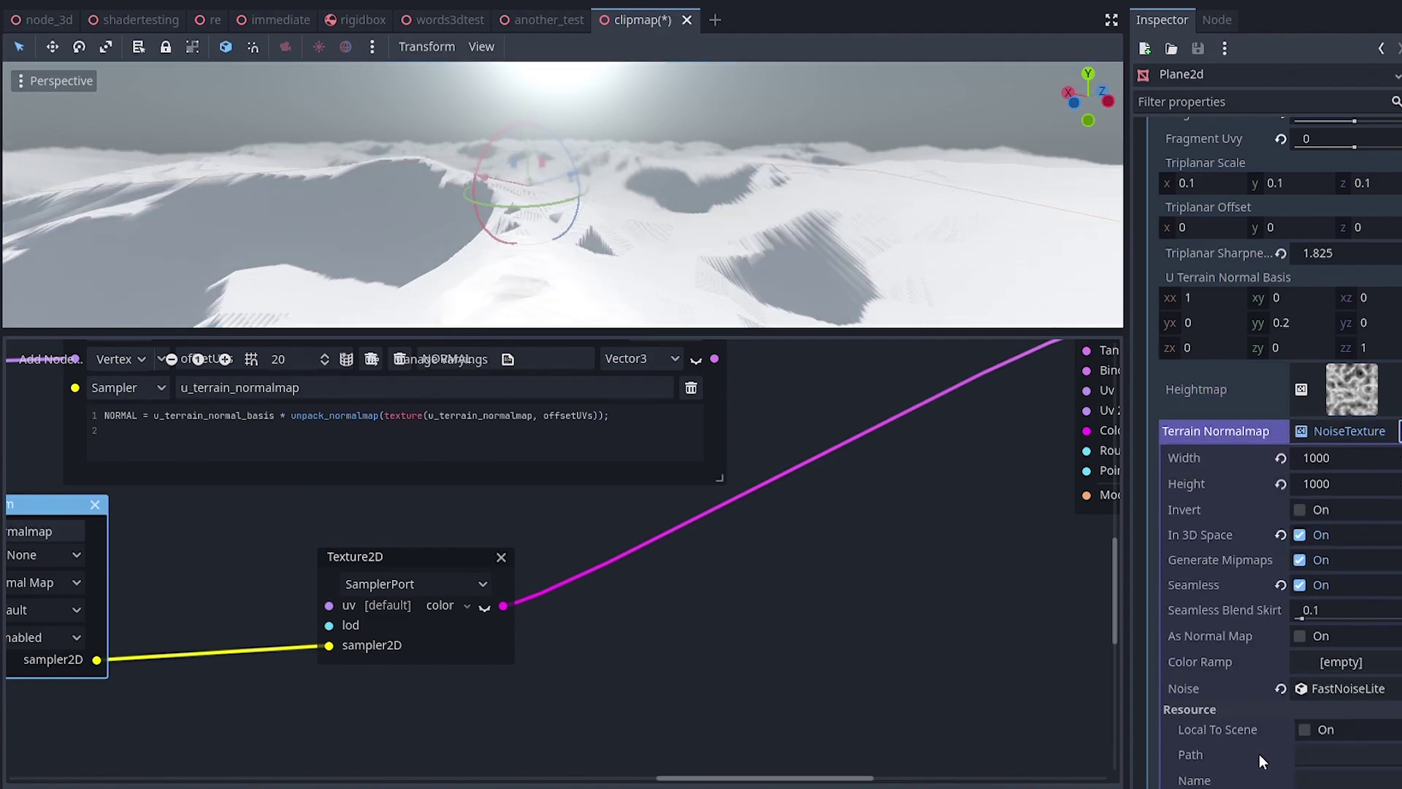
pyautogui.click(1346, 428)
pyautogui.click(1351, 429)
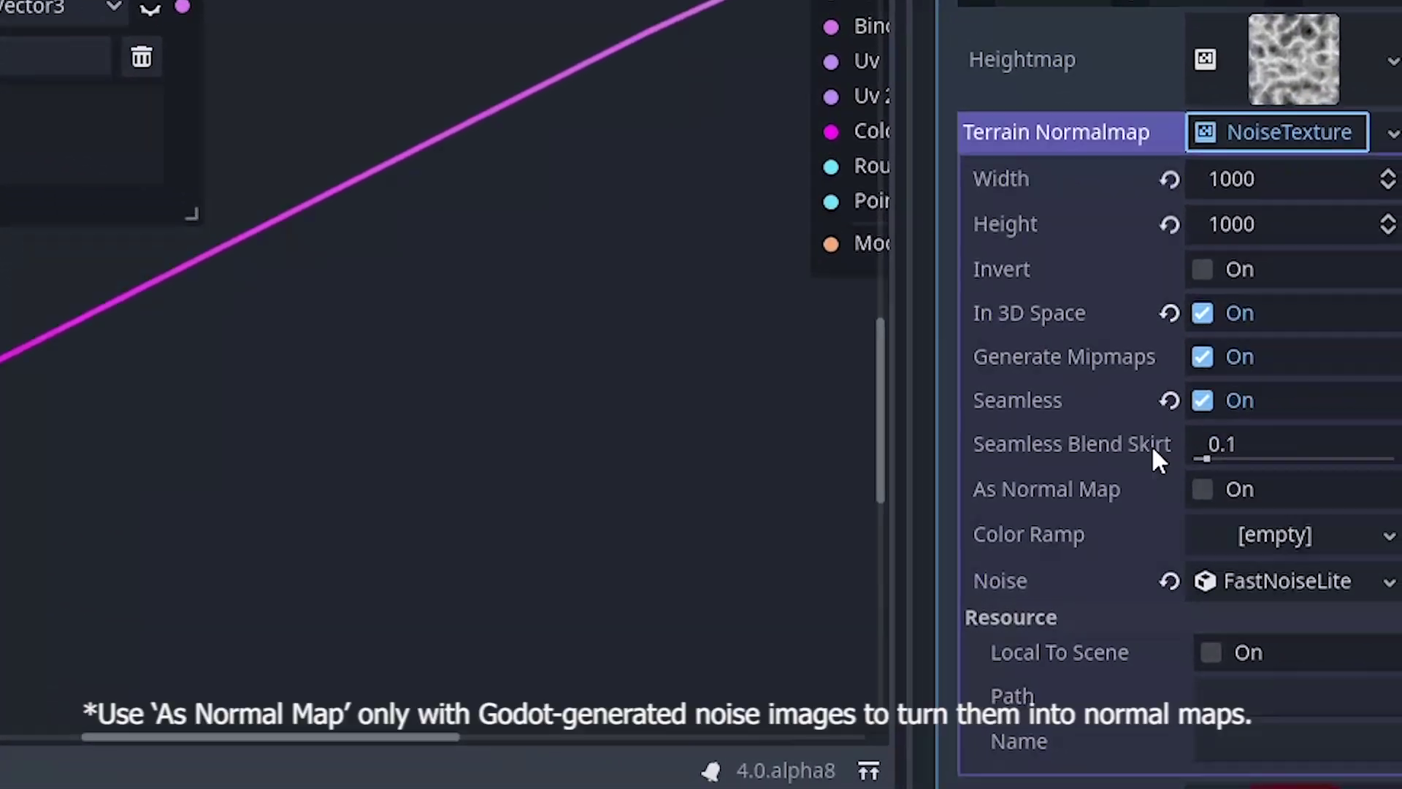
pyautogui.click(1202, 489)
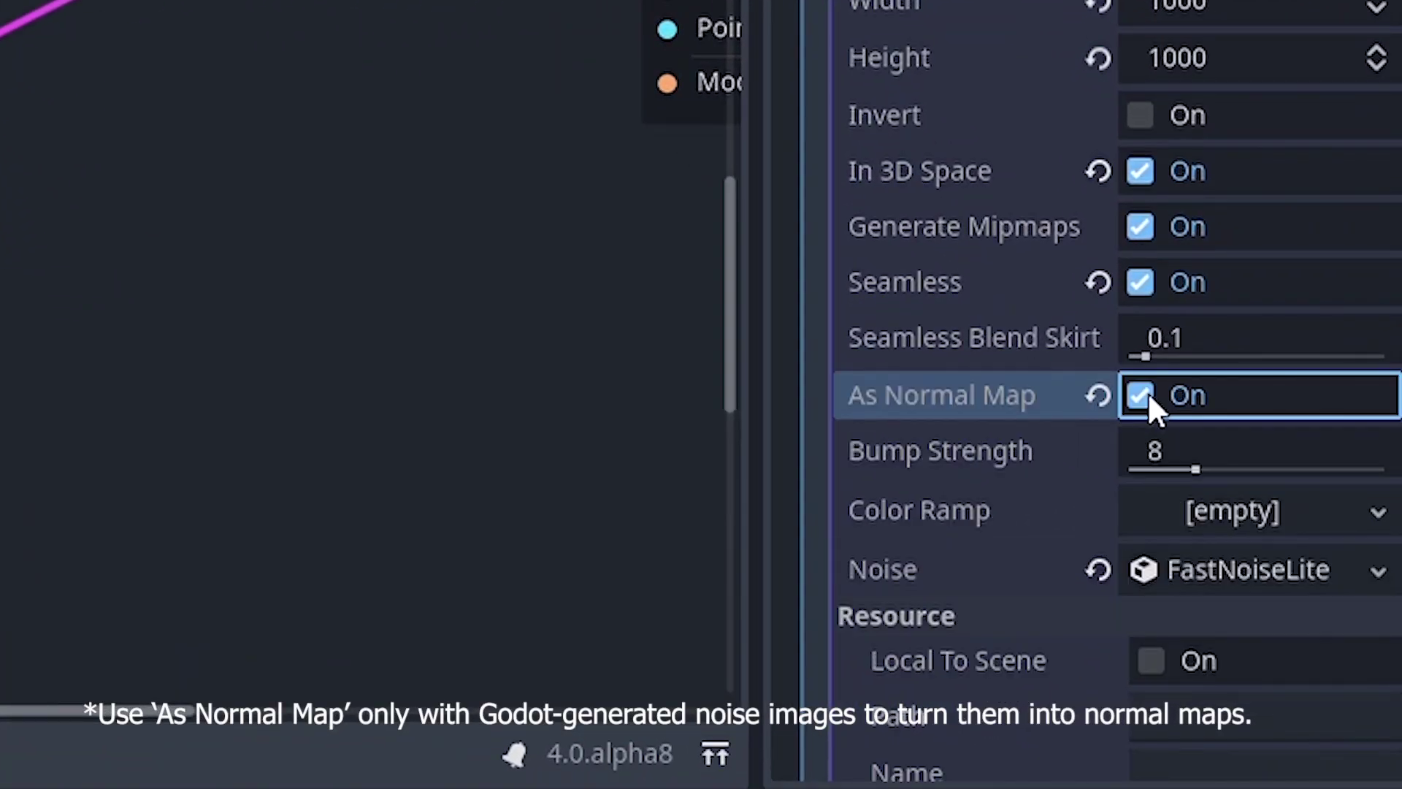
pyautogui.click(1147, 391)
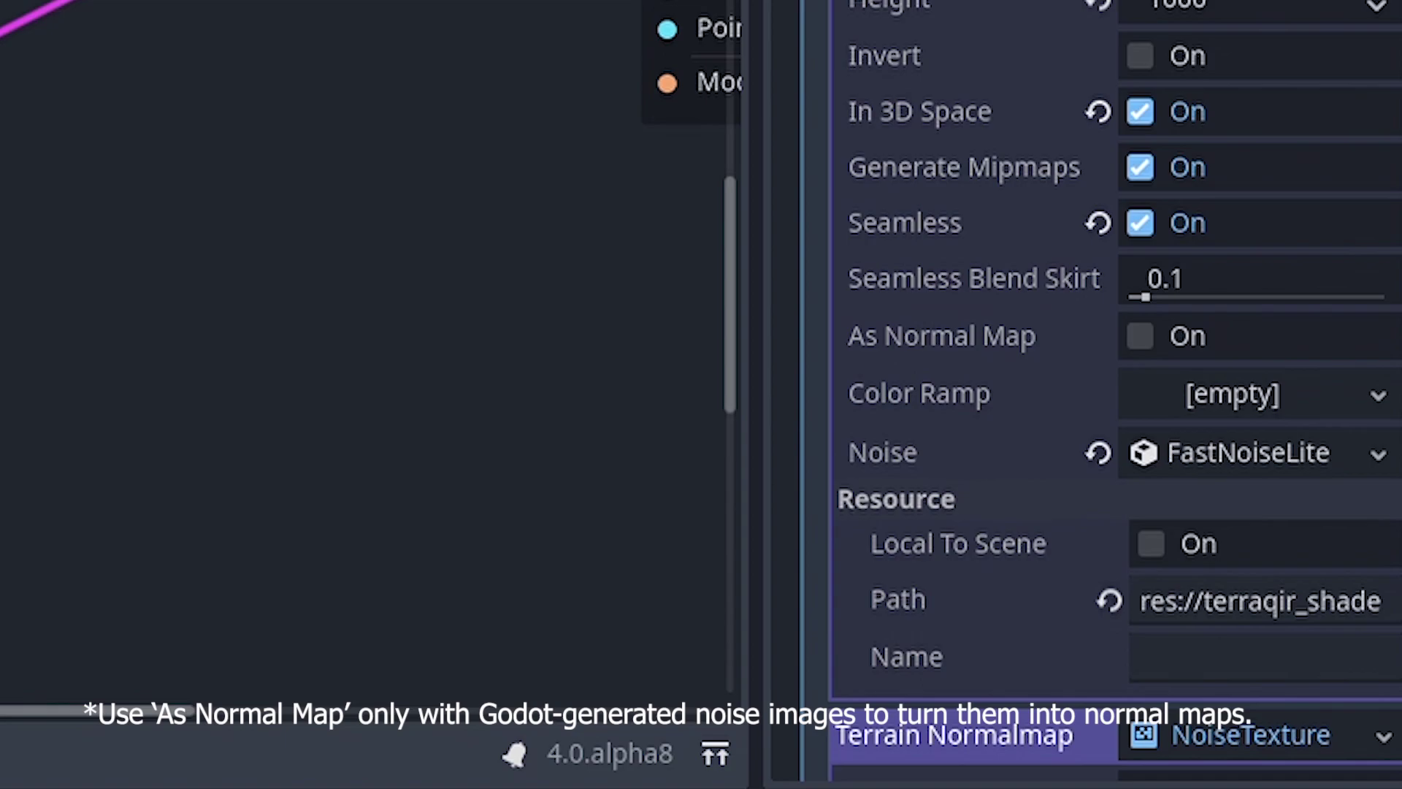
pyautogui.click(1140, 336)
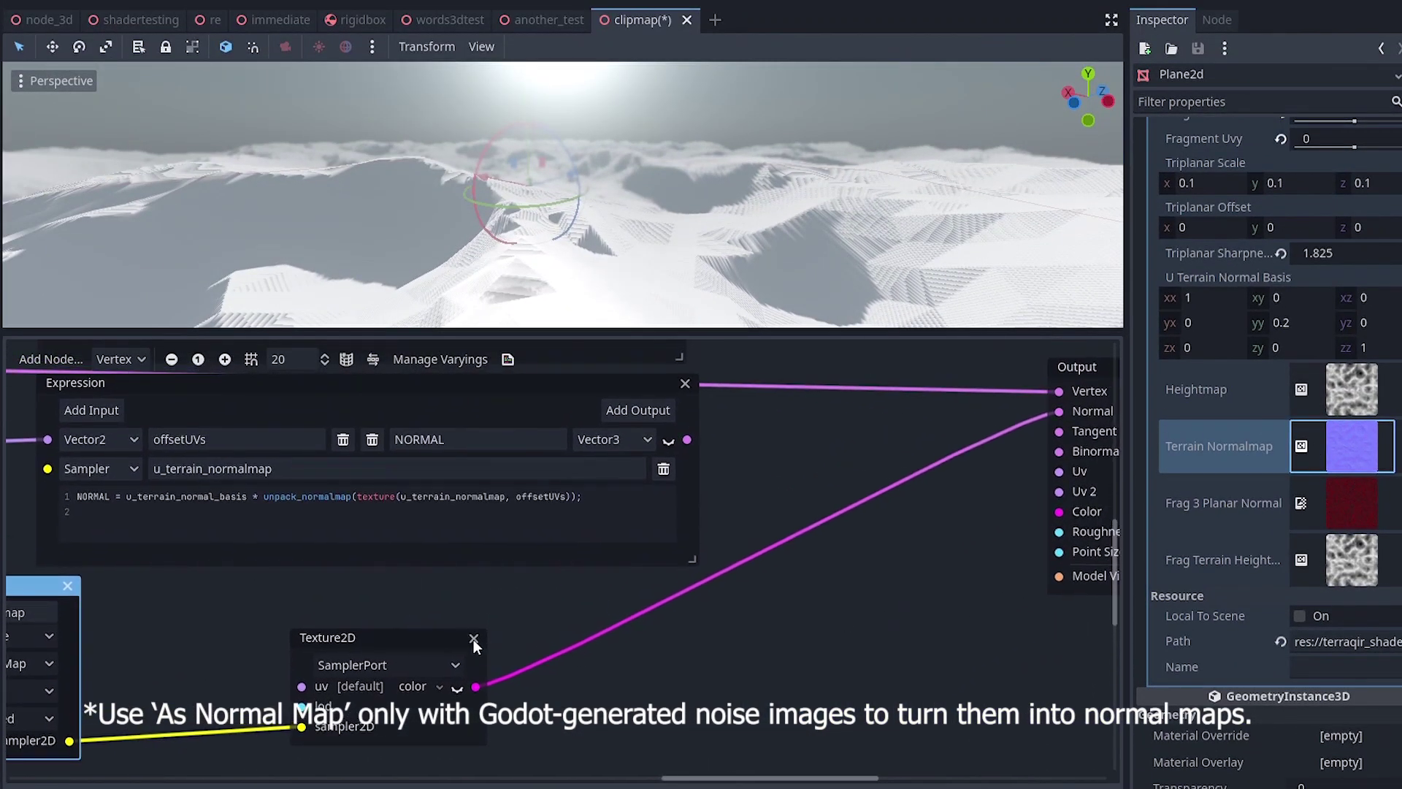
# - Rearrange the Texture2D and TextureUniform nodes so they sit close together beneath the Expression node
pyautogui.moveTo(473, 638); pyautogui.dragTo(520, 629)
pyautogui.moveTo(147, 593); pyautogui.dragTo(320, 582)
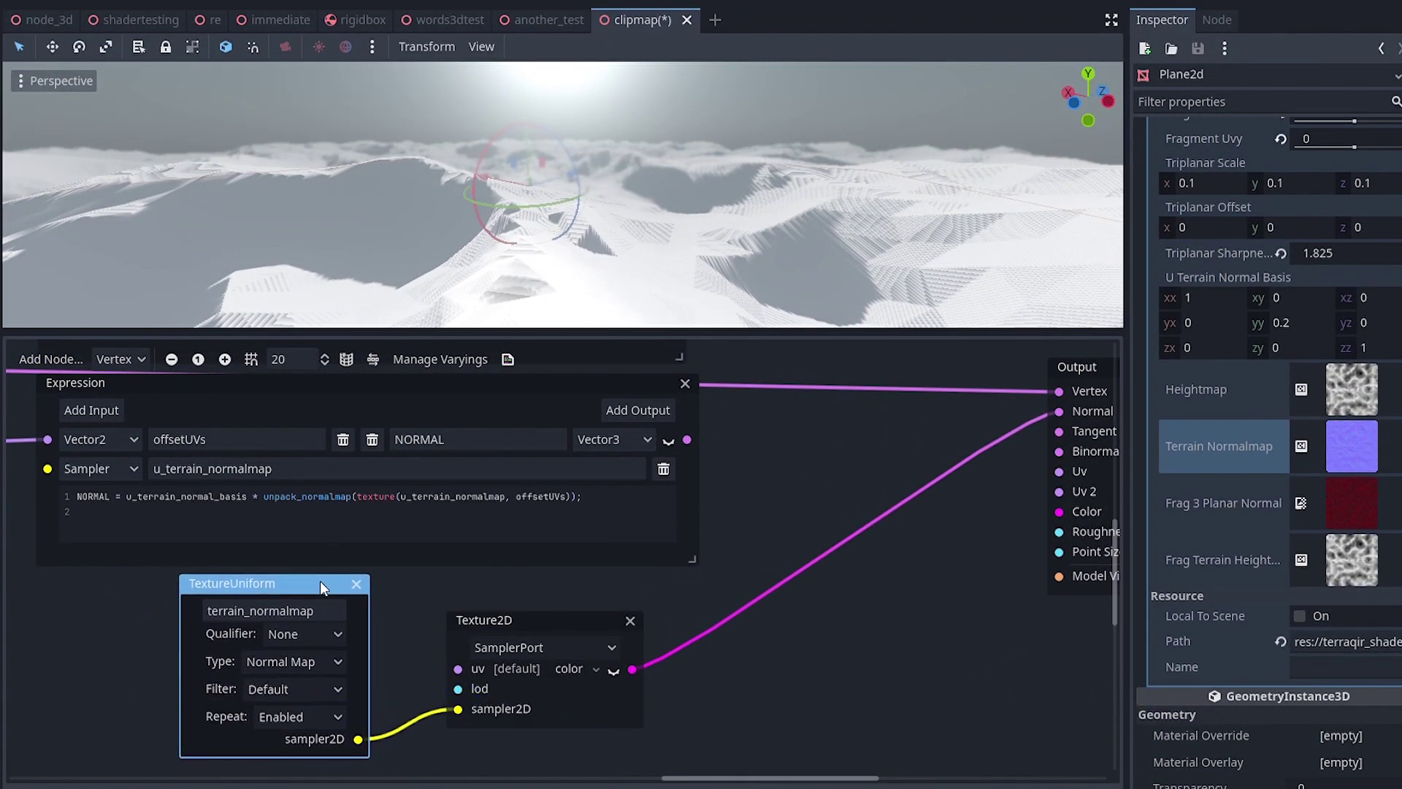
# - Disconnect the Texture2D color from the Output node's Normal, tidy both texture nodes, and reconnect it to compare the terrain shading
pyautogui.moveTo(1029, 435); pyautogui.dragTo(955, 476)
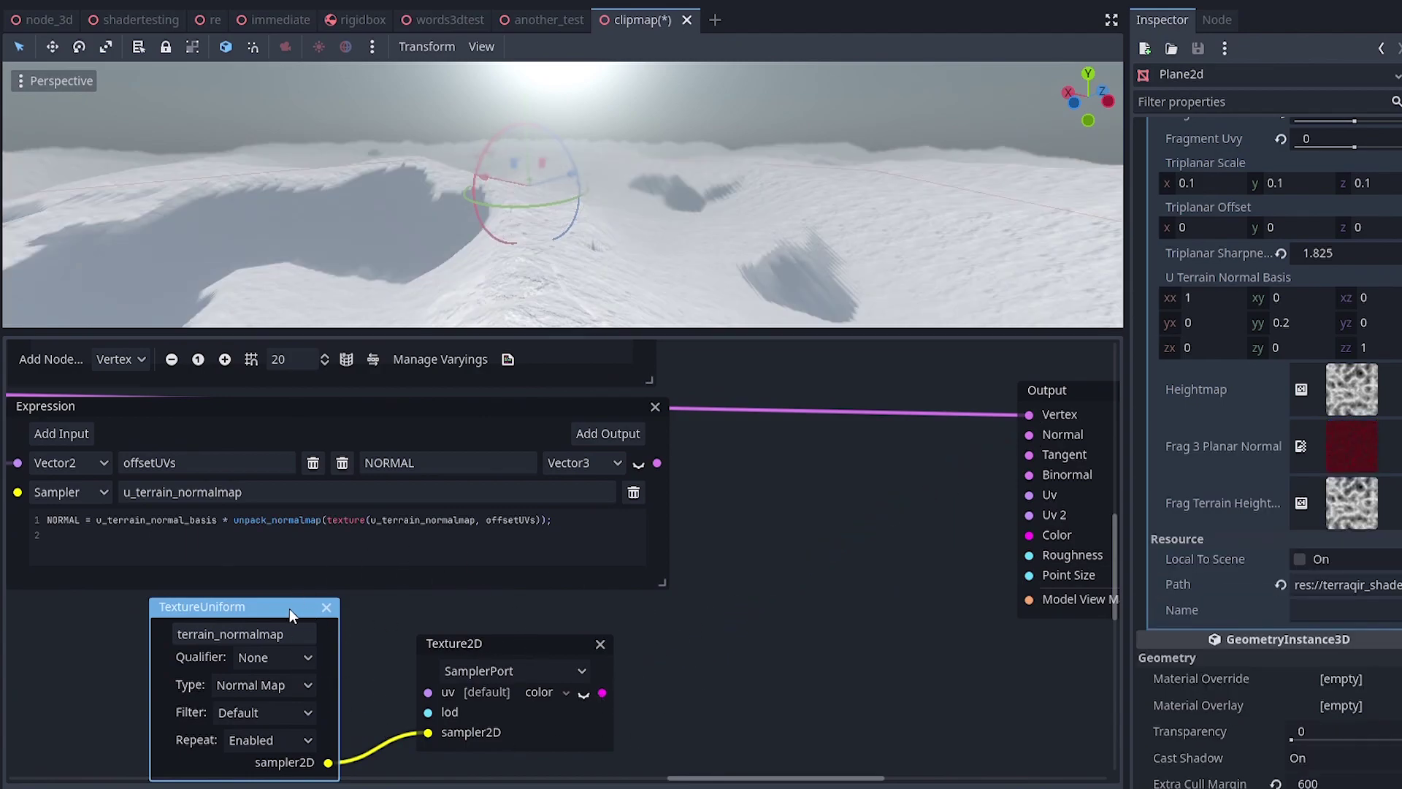
pyautogui.moveTo(289, 607); pyautogui.dragTo(286, 593)
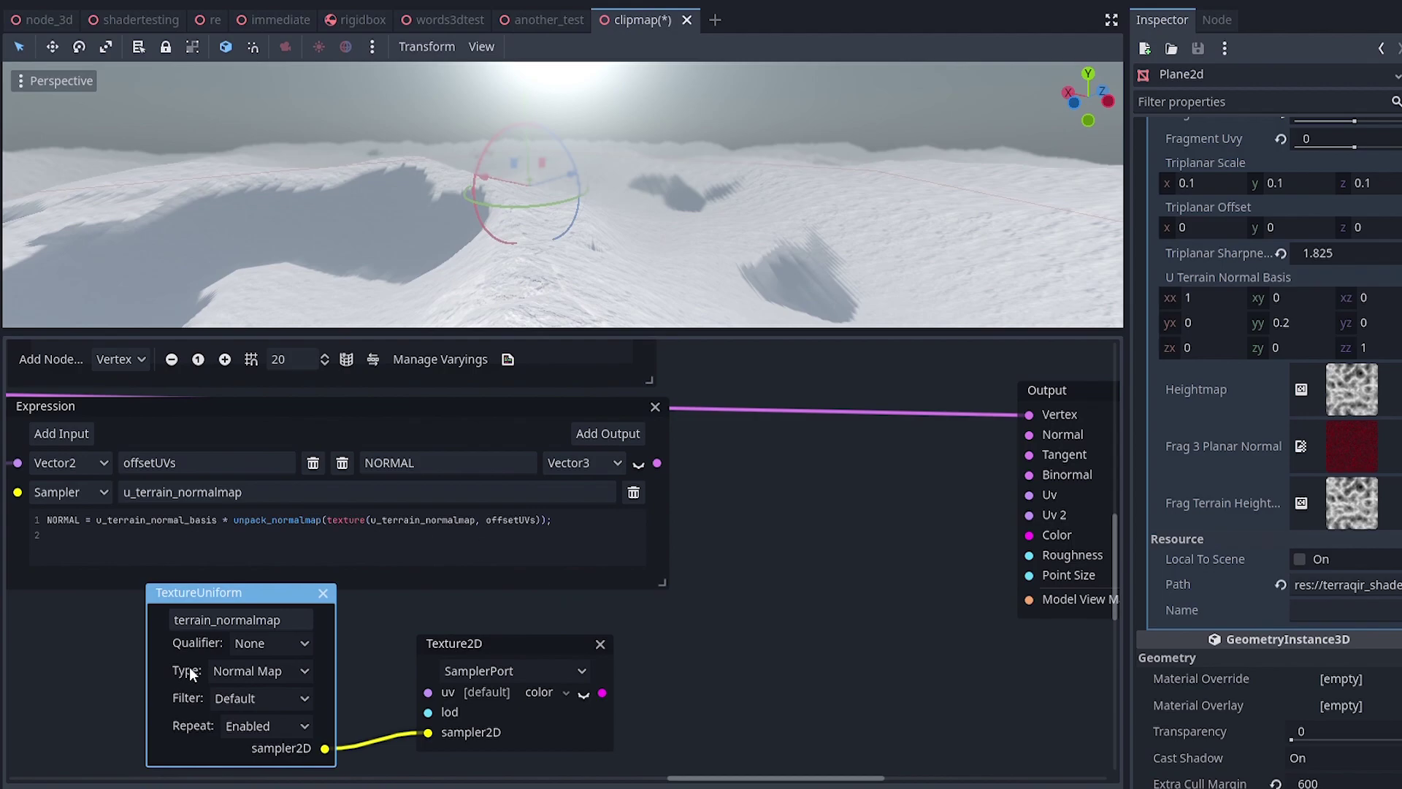
pyautogui.moveTo(557, 643); pyautogui.dragTo(544, 609)
pyautogui.moveTo(590, 659); pyautogui.dragTo(1027, 438)
pyautogui.moveTo(597, 327); pyautogui.dragTo(605, 424)
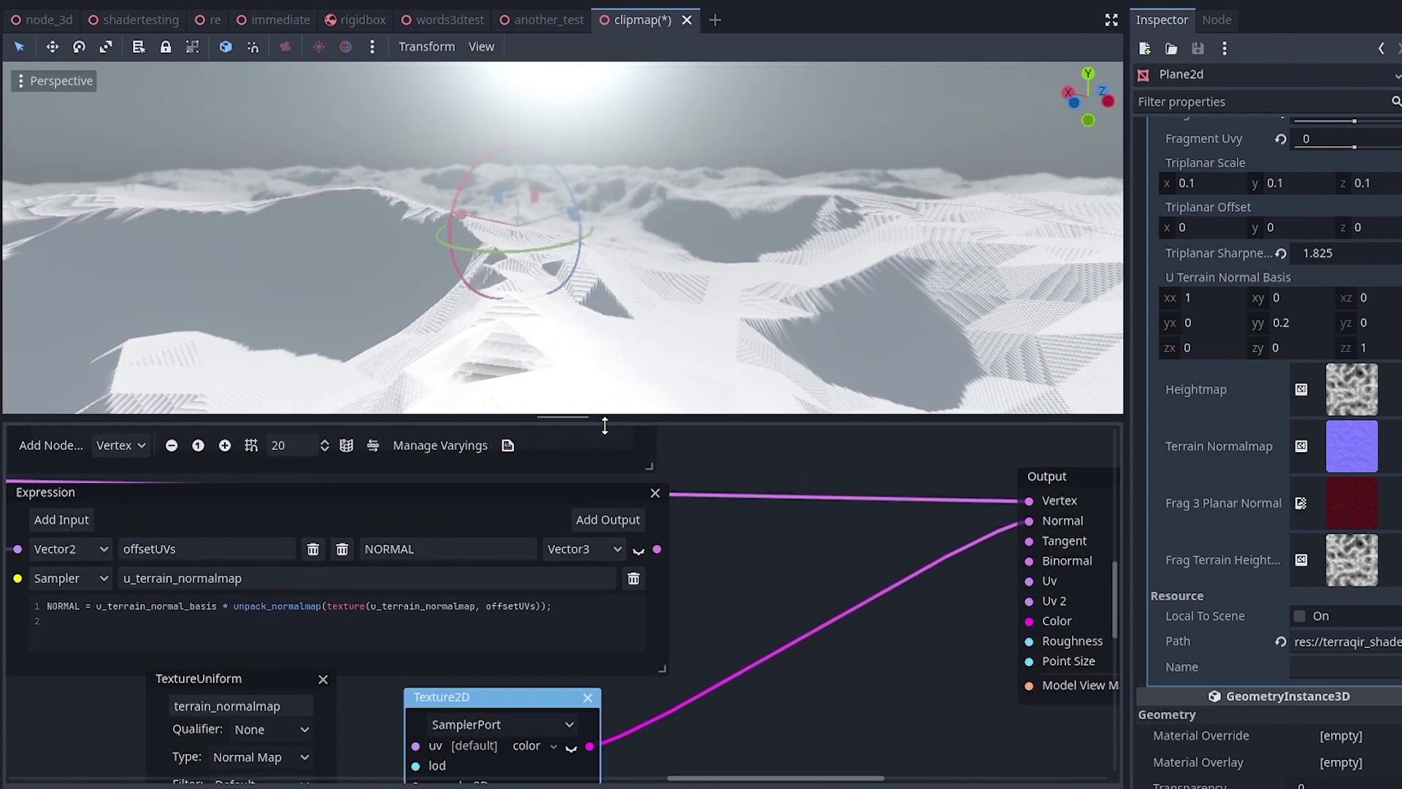
pyautogui.moveTo(604, 425); pyautogui.dragTo(588, 328)
# - Move the terrain_normalmap TextureUniform node to the left of the Expression node, away from the Texture2D node
pyautogui.moveTo(736, 477); pyautogui.dragTo(924, 562, button='middle')
pyautogui.moveTo(425, 675); pyautogui.dragTo(121, 661)
pyautogui.moveTo(391, 704); pyautogui.dragTo(444, 605, button='middle')
pyautogui.moveTo(466, 488); pyautogui.dragTo(484, 621, button='middle')
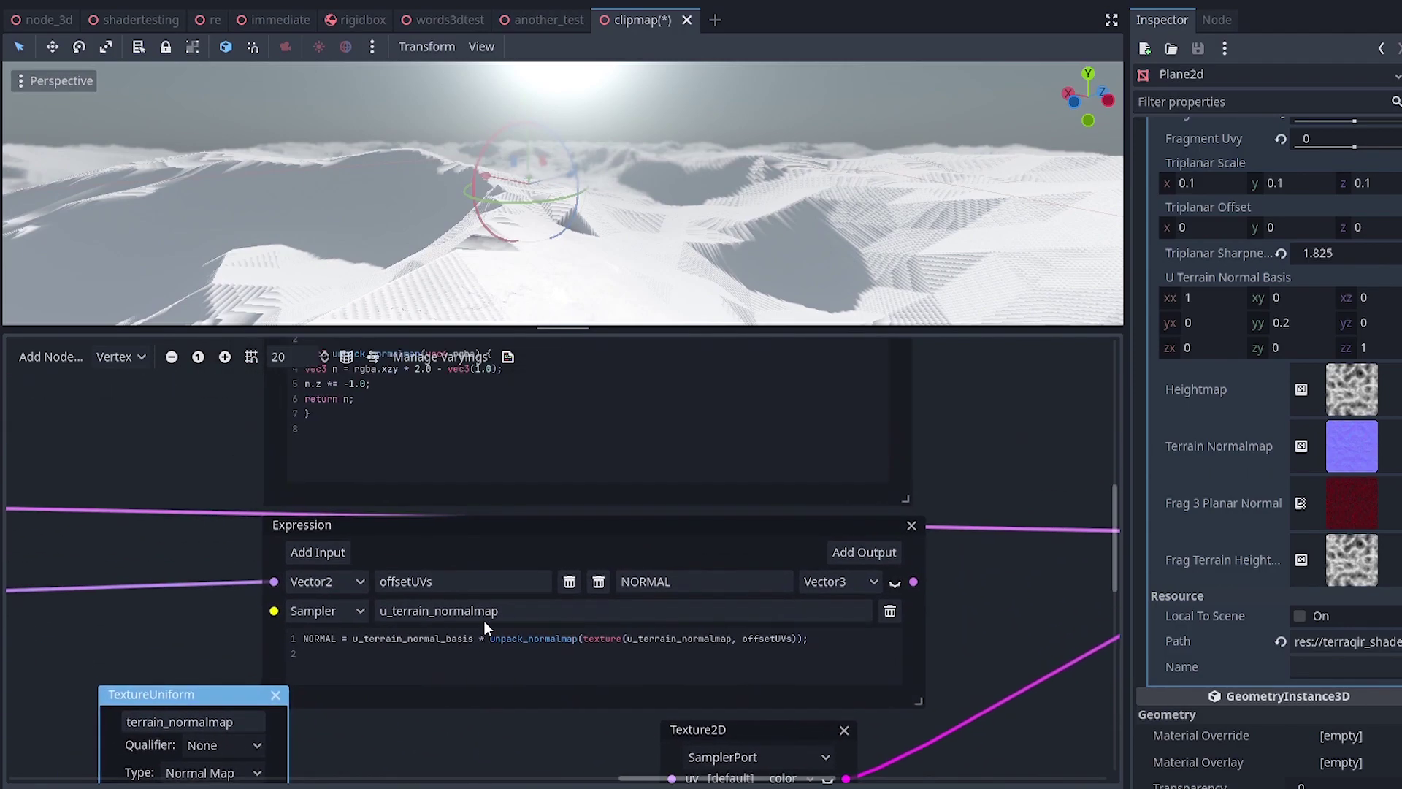
# - Examine the GlobalExpression's unpack_normalmap function, including the xzy swizzle, the * 2.0 - vec3(1.0) remapping and the n.z inversion
pyautogui.moveTo(202, 421); pyautogui.dragTo(264, 569, button='middle')
pyautogui.moveTo(530, 439); pyautogui.dragTo(542, 418)
pyautogui.keyDown('ctrl'); pyautogui.scroll(2, 615, 485); pyautogui.keyUp('ctrl')
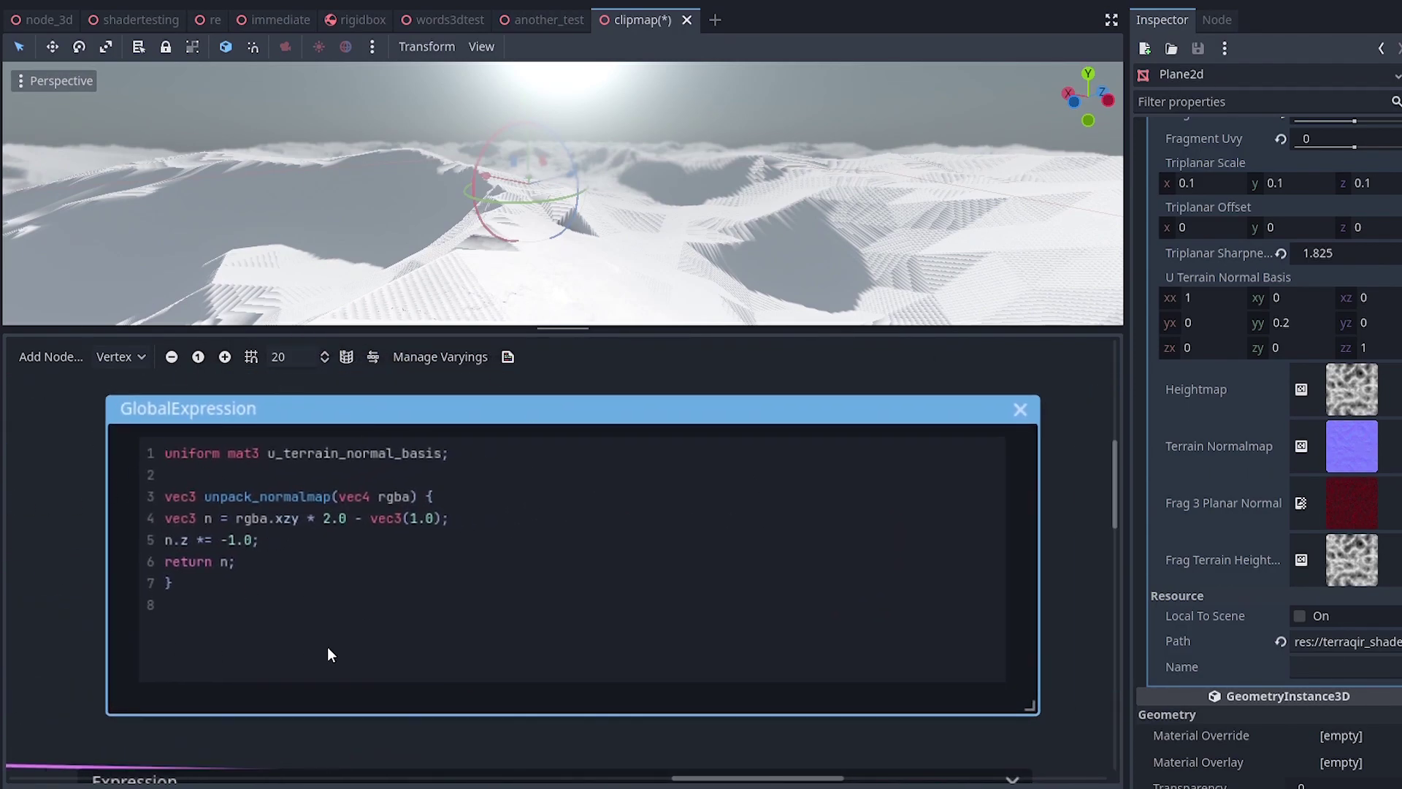
pyautogui.moveTo(192, 409)
pyautogui.mouseDown()
pyautogui.moveTo(212, 405)
pyautogui.moveTo(192, 404)
pyautogui.mouseUp()
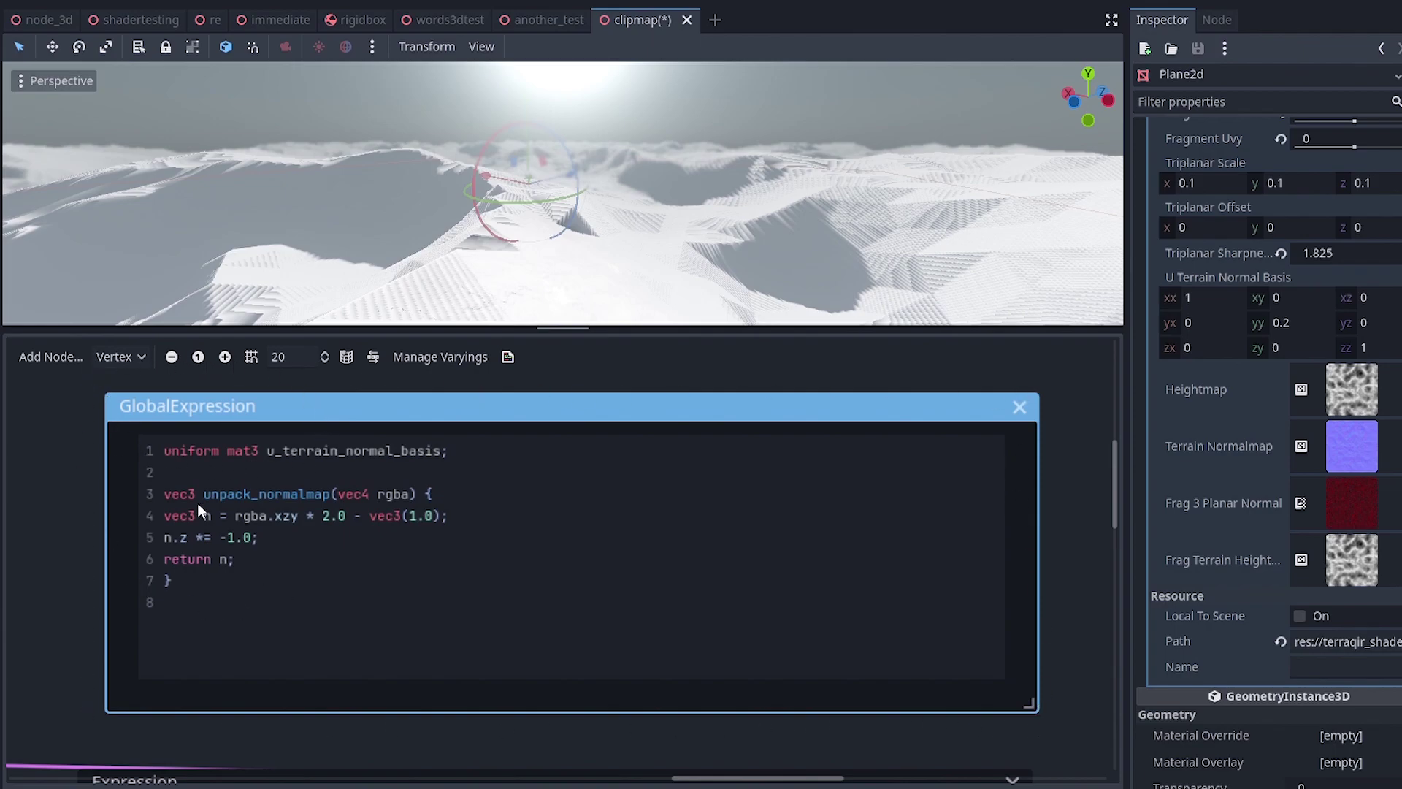
pyautogui.moveTo(182, 603); pyautogui.dragTo(413, 502)
pyautogui.moveTo(162, 519); pyautogui.dragTo(197, 520)
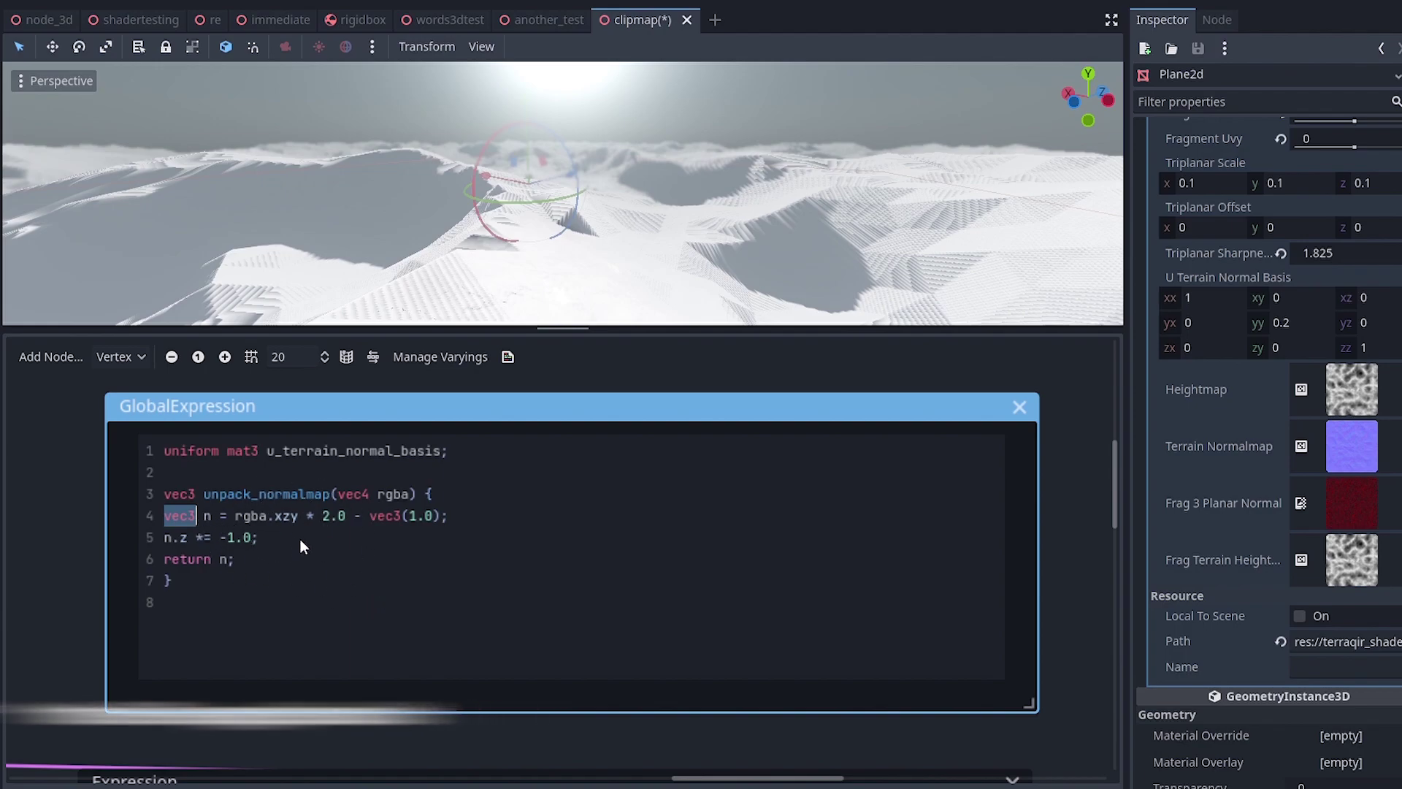
pyautogui.moveTo(275, 520); pyautogui.dragTo(300, 520)
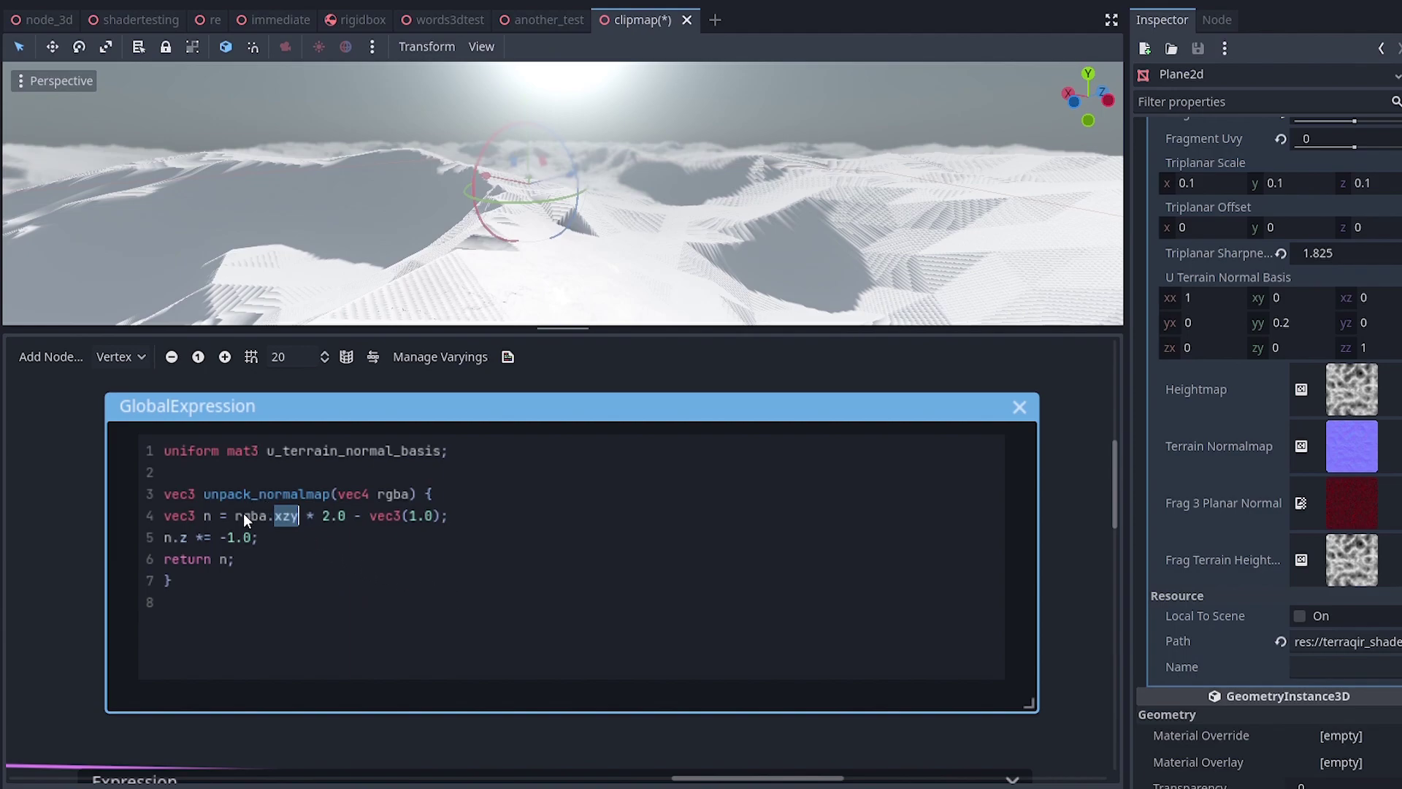
pyautogui.click(305, 541)
pyautogui.moveTo(306, 515); pyautogui.dragTo(456, 528)
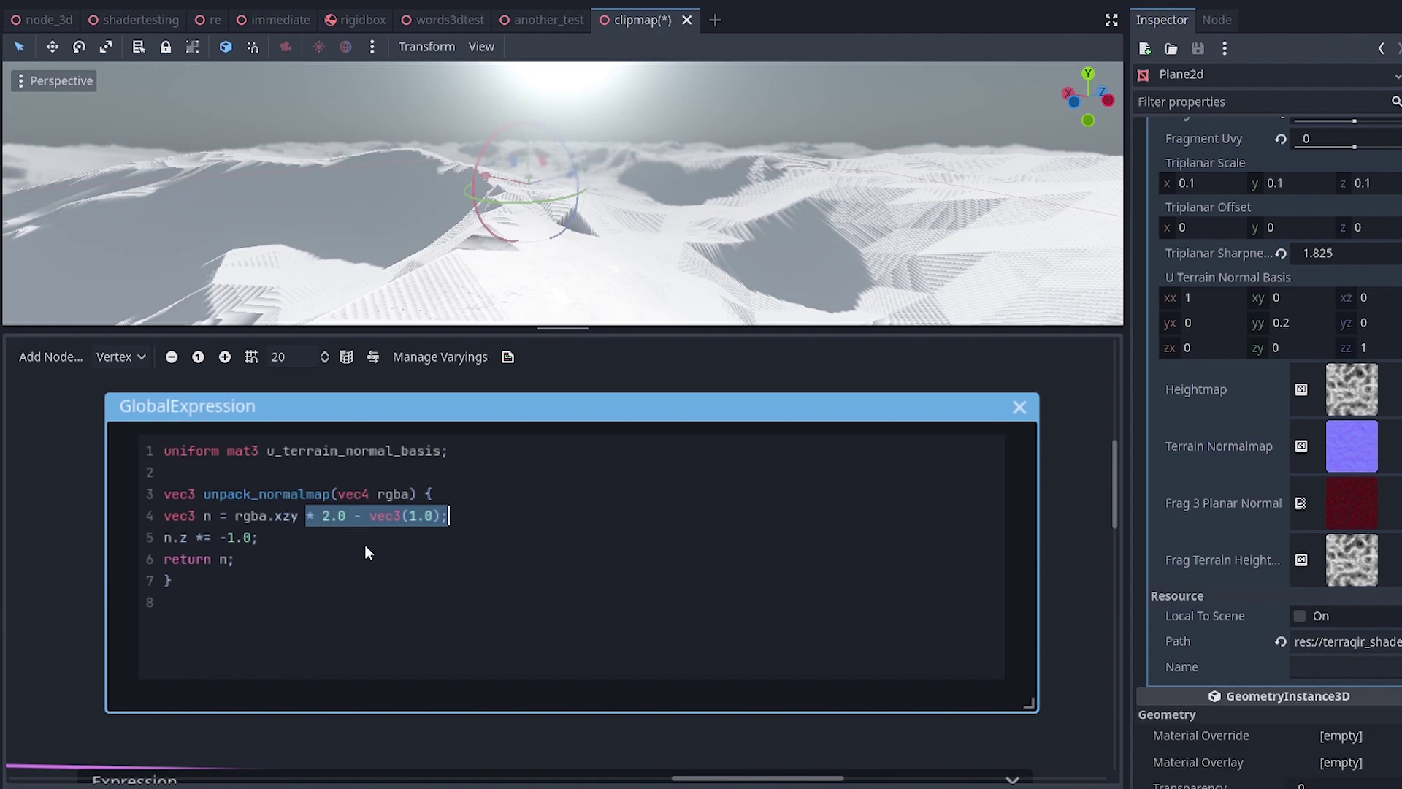
pyautogui.press('Down')
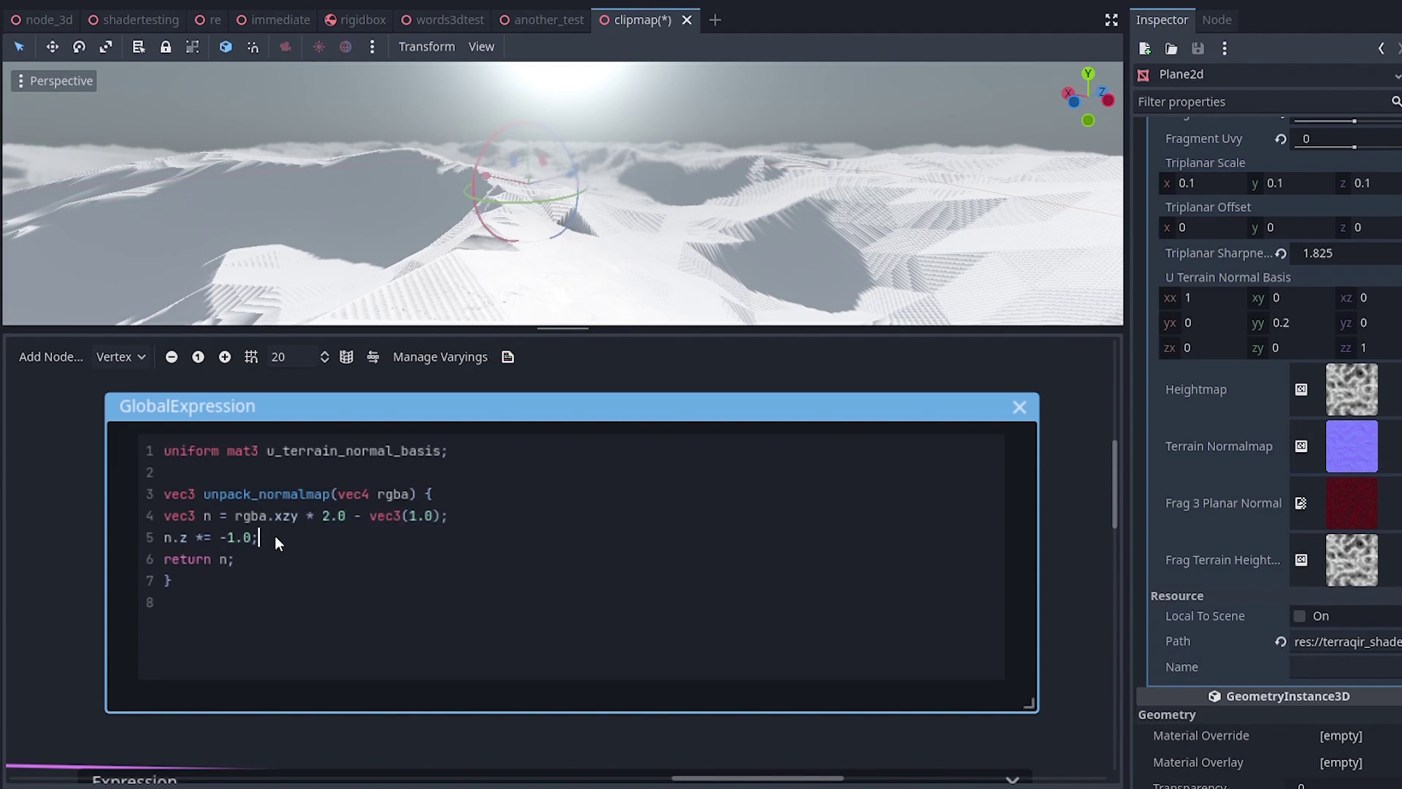
pyautogui.moveTo(275, 536); pyautogui.dragTo(155, 537)
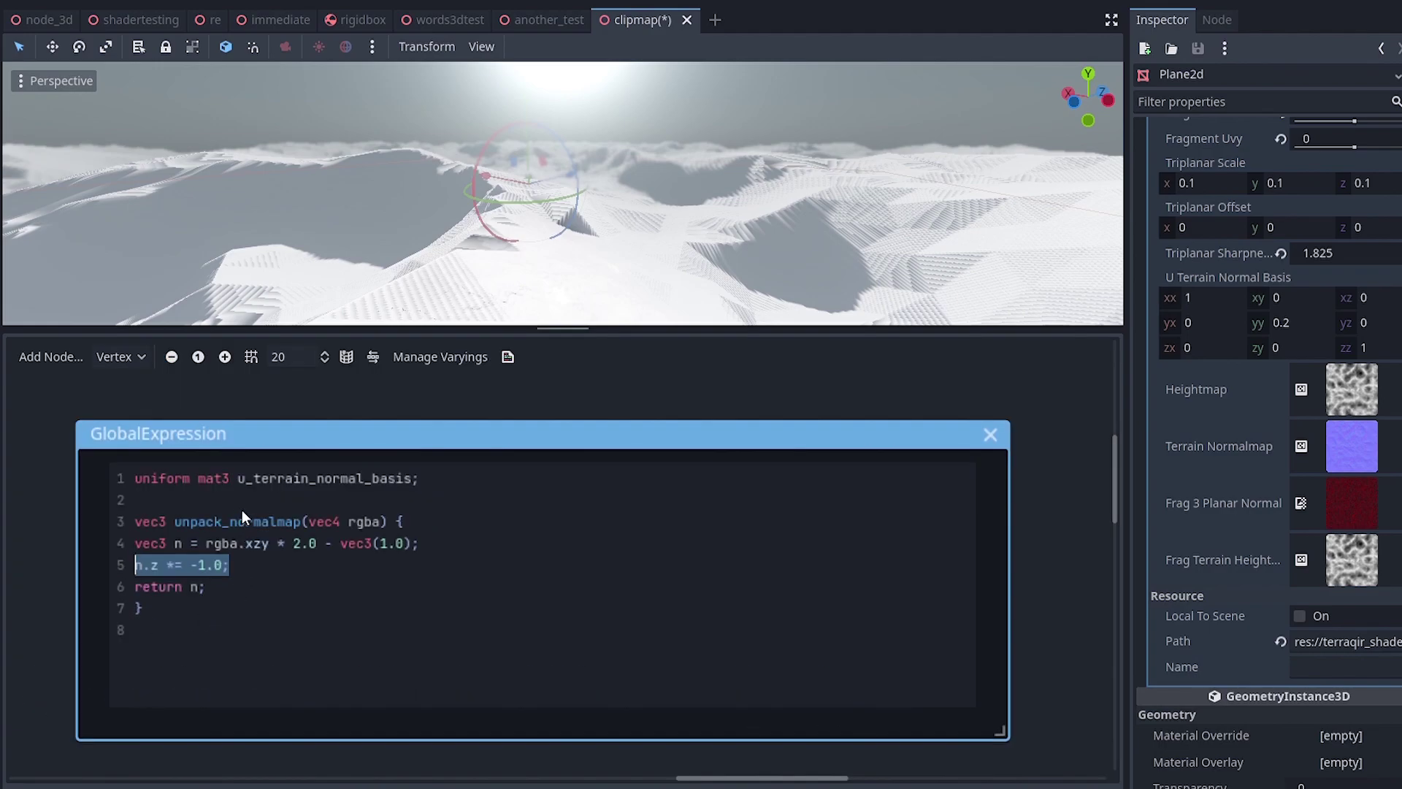
# - Examine the mat3 u_terrain_normal_basis uniform declared at the start of the GlobalExpression code
pyautogui.click(245, 505)
pyautogui.doubleClick(208, 490)
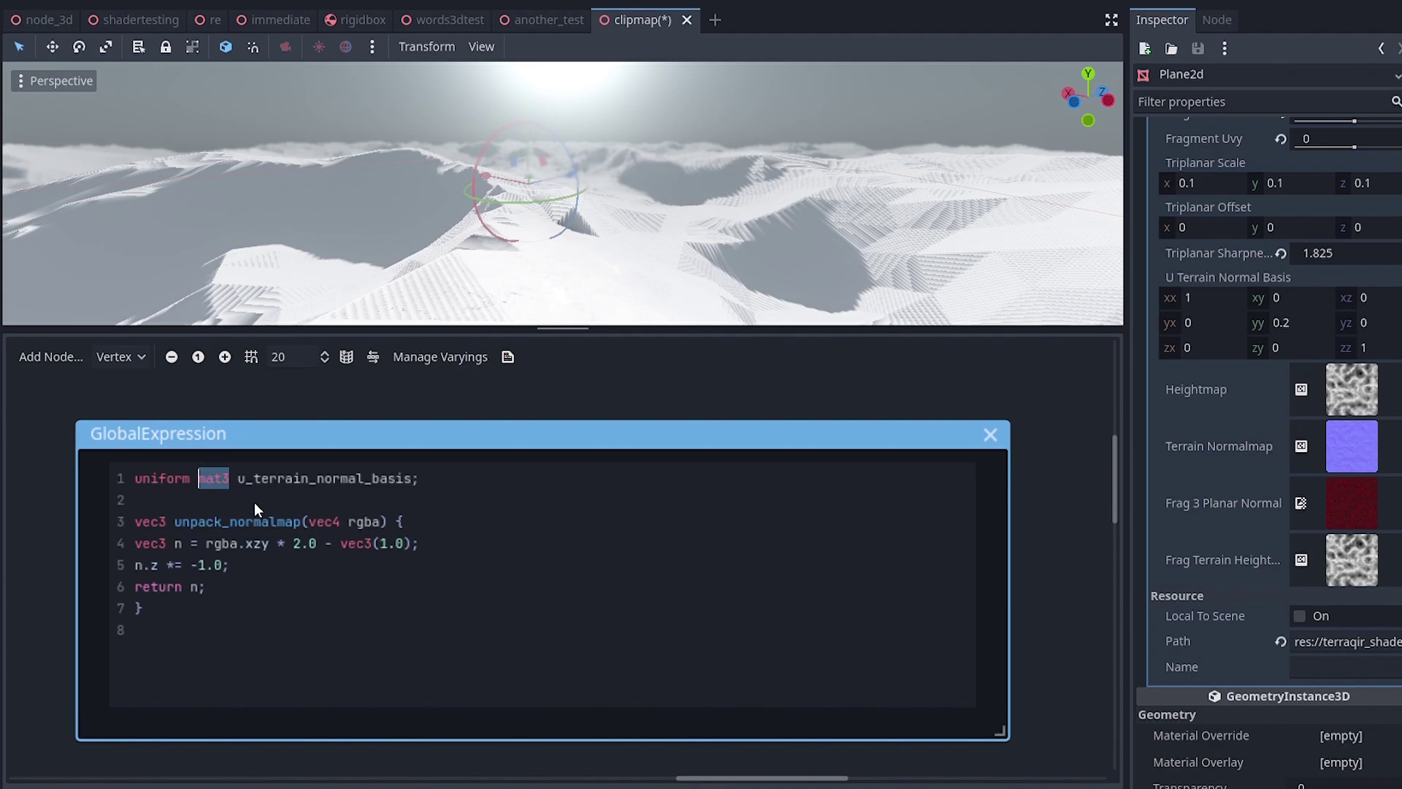
pyautogui.moveTo(420, 485); pyautogui.dragTo(204, 489)
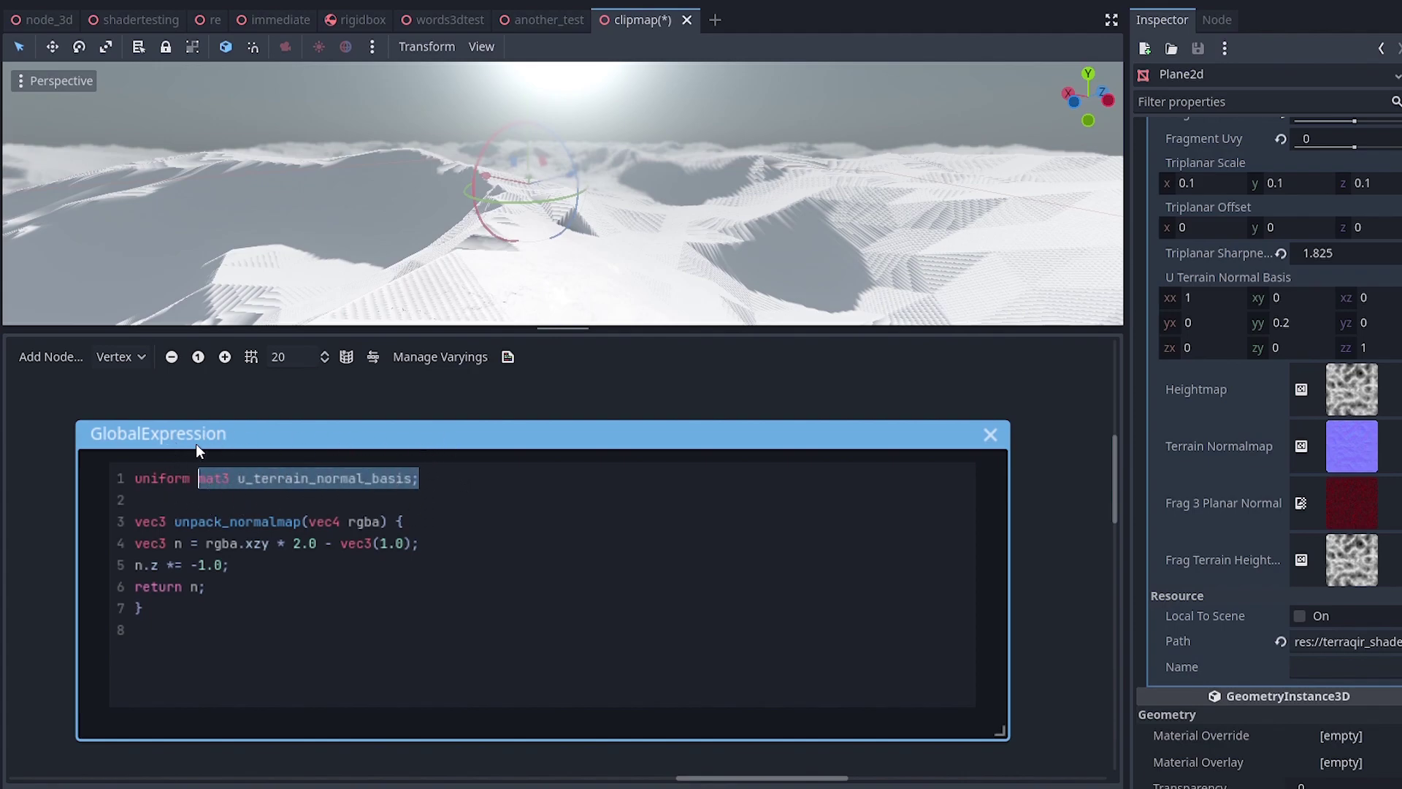
pyautogui.click(452, 506)
pyautogui.scroll(-2, 507, 567)
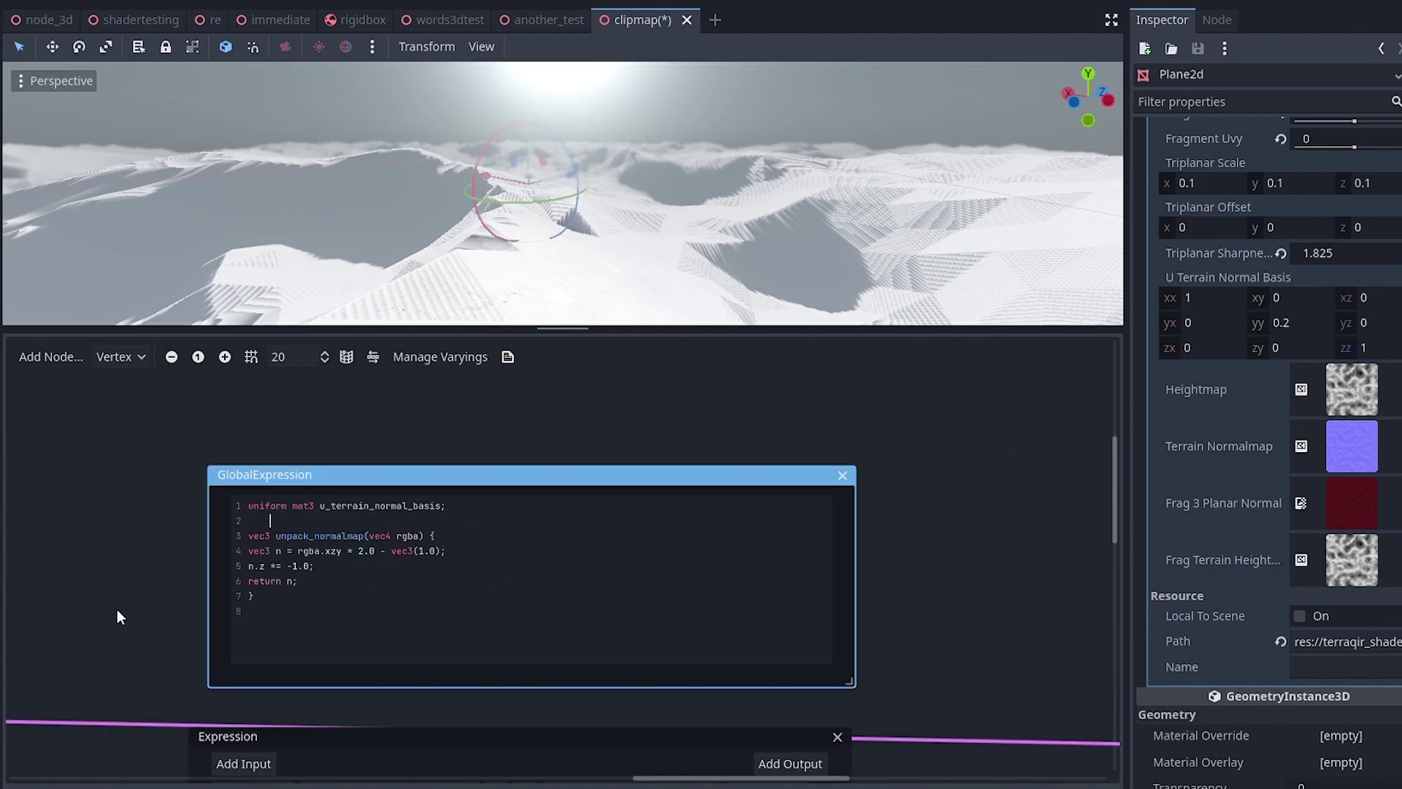
# - Nudge the Expression node beneath the GlobalExpression node and inspect its Vector2 offsetUVs input
pyautogui.moveTo(455, 708); pyautogui.dragTo(461, 495, button='middle')
pyautogui.moveTo(462, 496); pyautogui.dragTo(461, 464)
pyautogui.scroll(2, 406, 504)
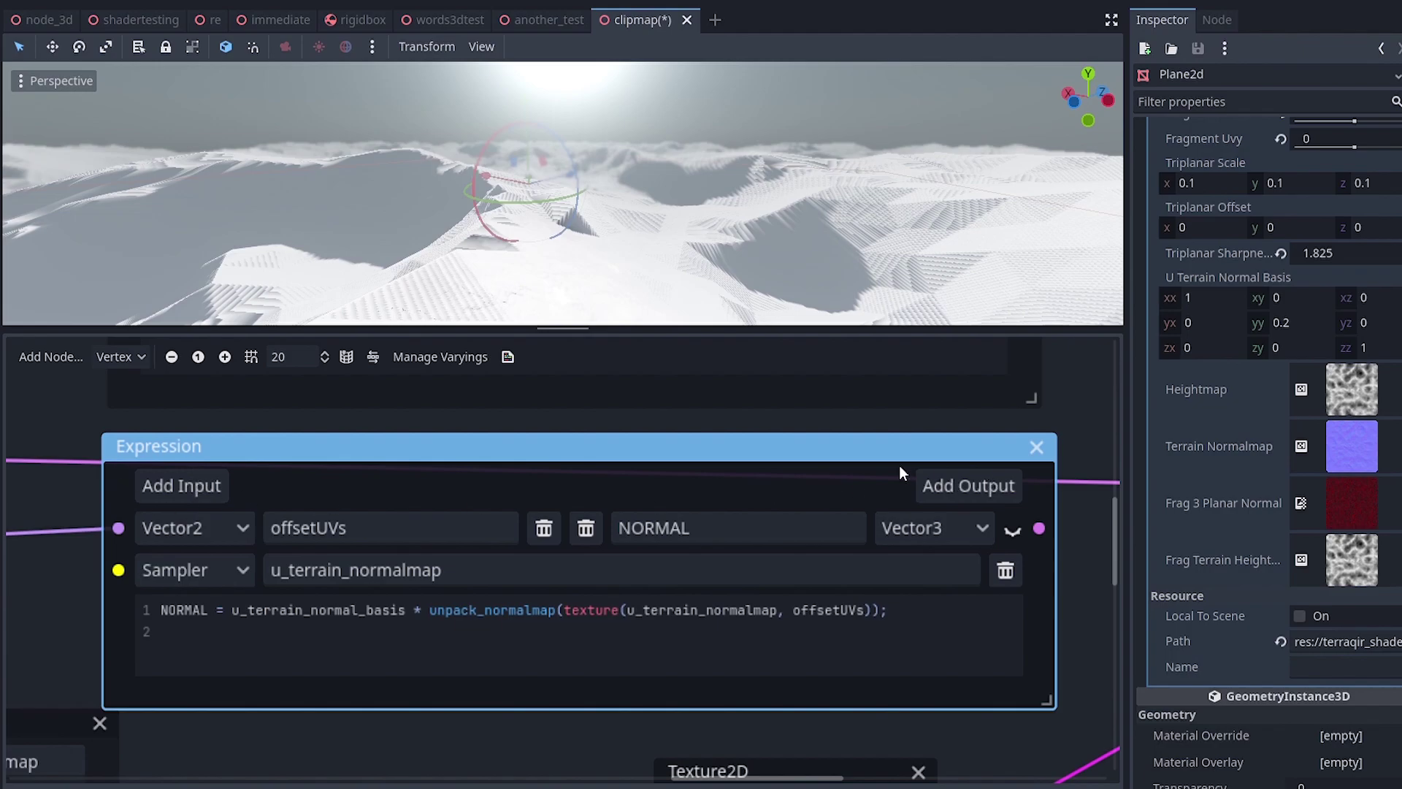
pyautogui.moveTo(467, 445); pyautogui.dragTo(475, 439)
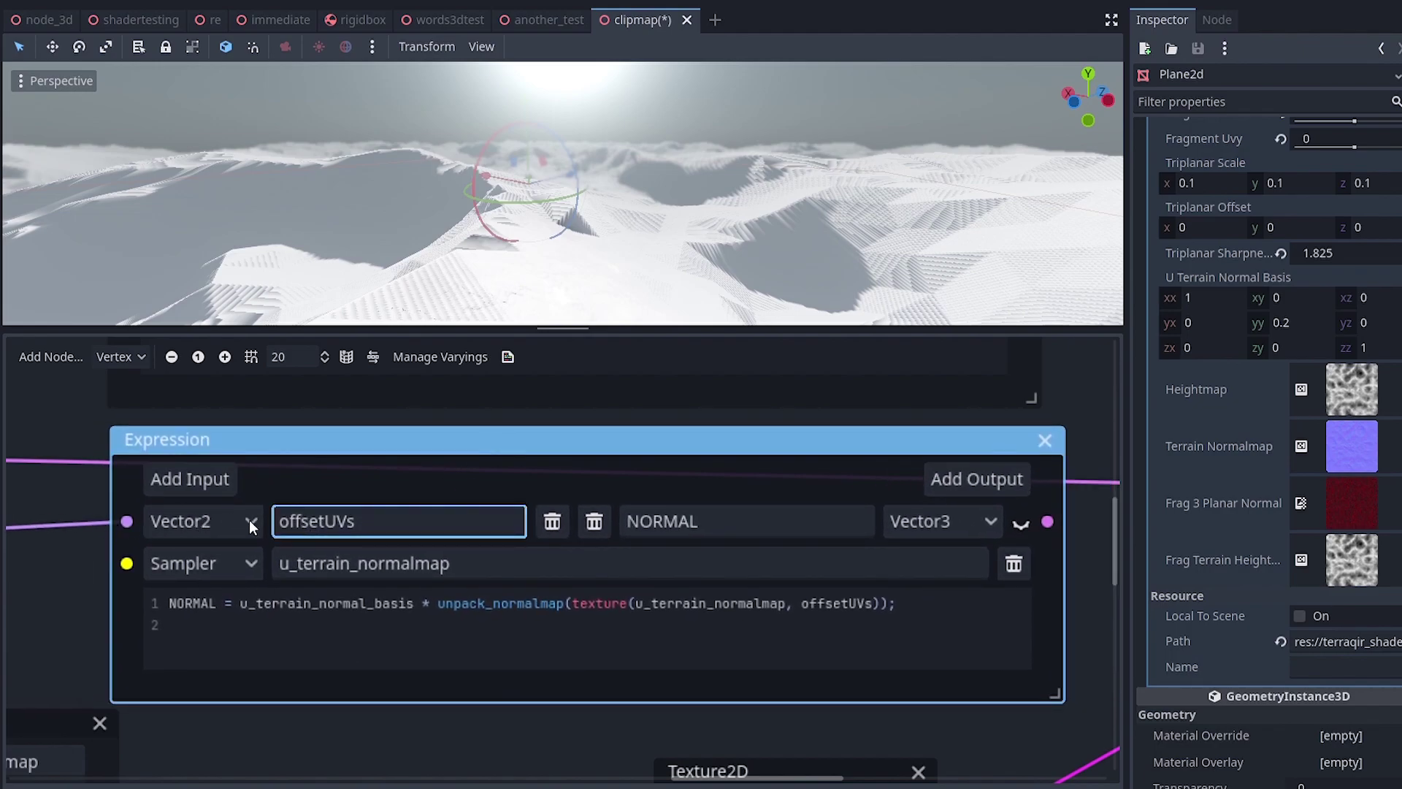
pyautogui.doubleClick(378, 525)
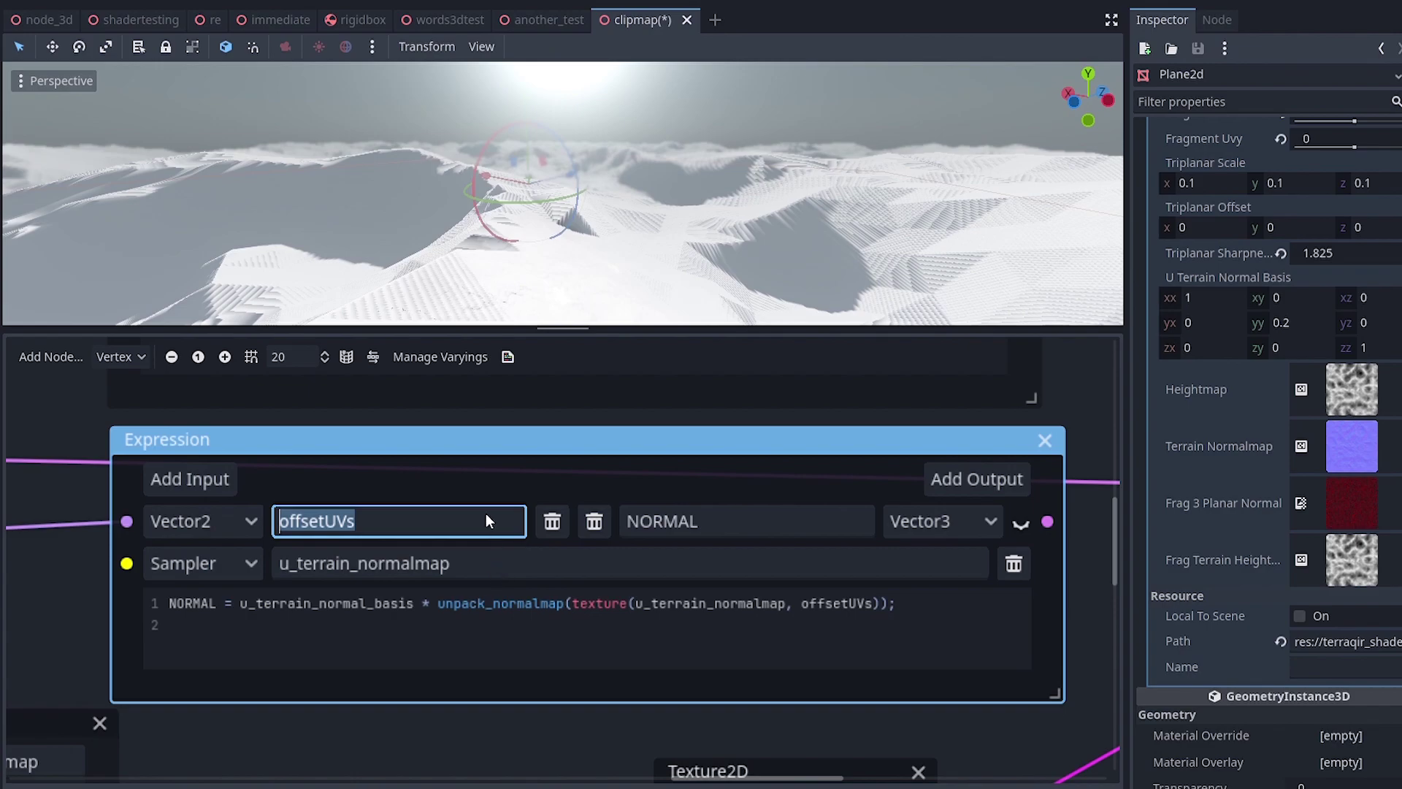
pyautogui.scroll(-2, 253, 494)
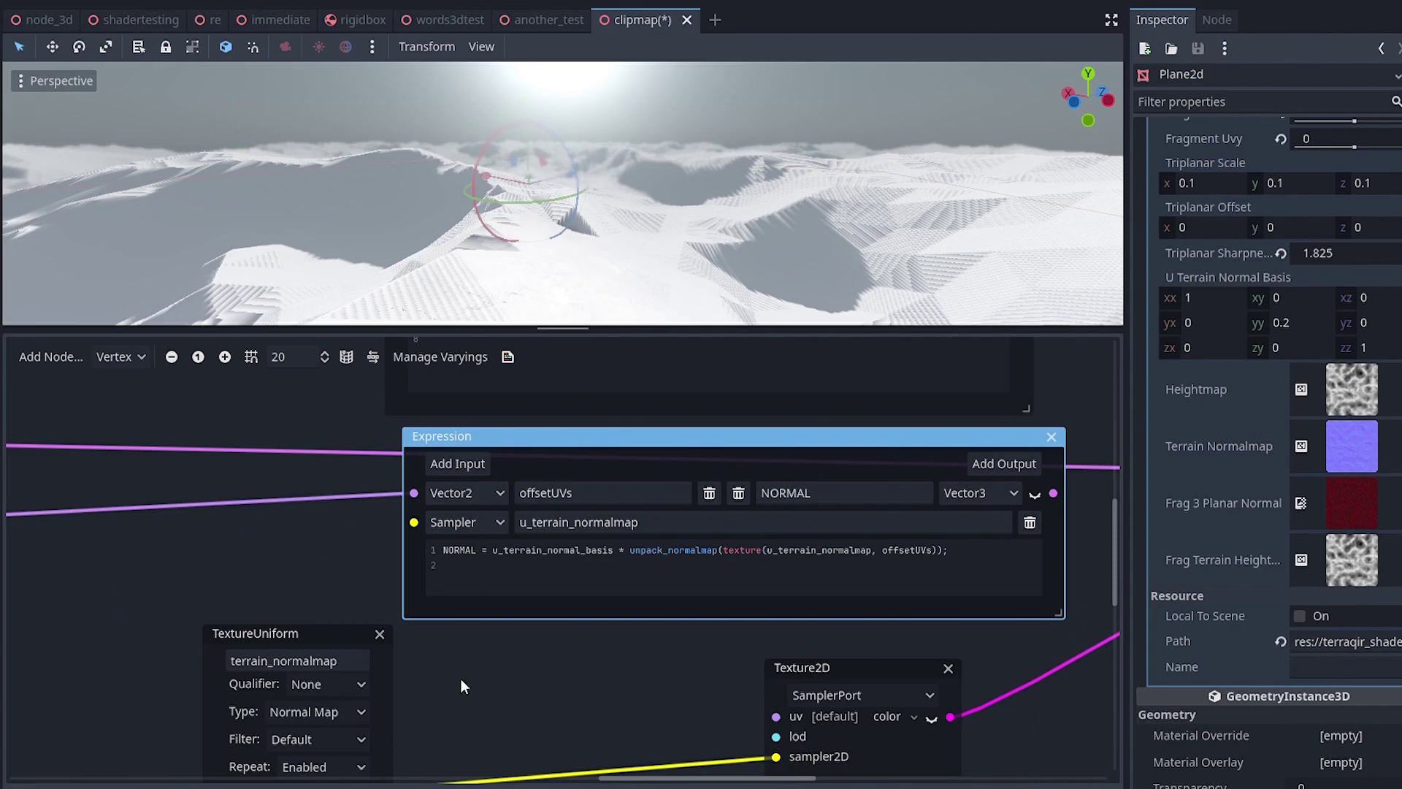
pyautogui.moveTo(344, 549); pyautogui.dragTo(224, 510)
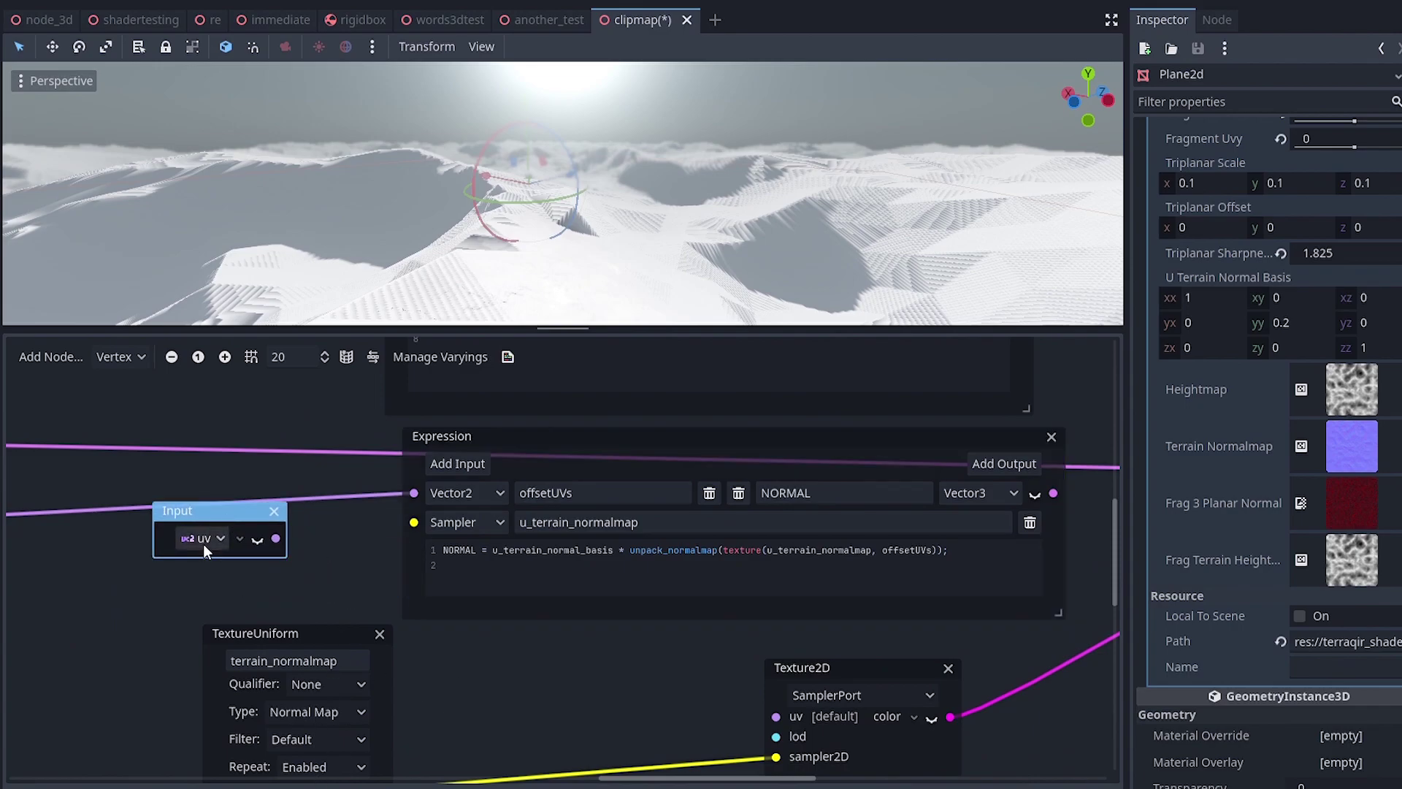
pyautogui.click(256, 538)
pyautogui.click(274, 511)
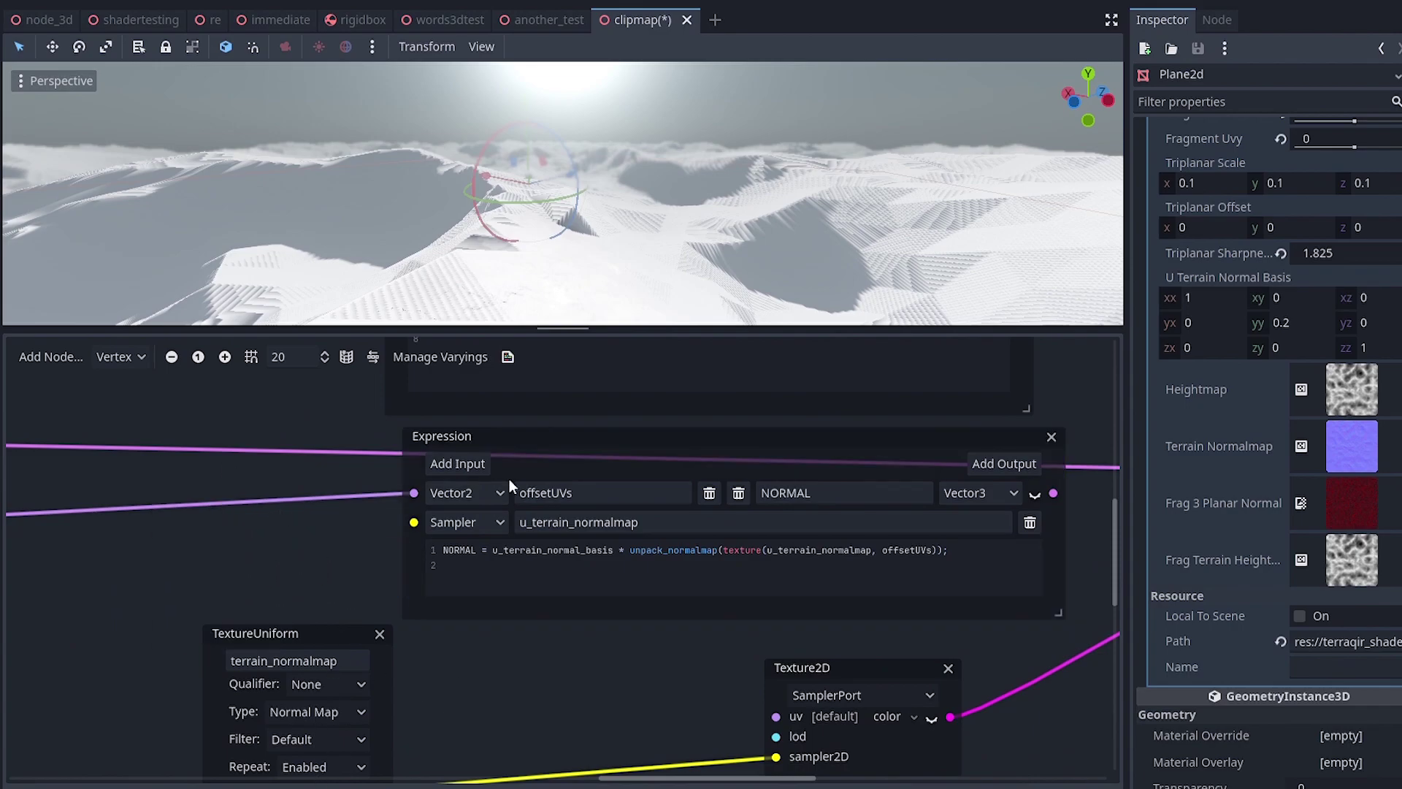
# - Examine the Expression node's u_terrain_normalmap sampler and offsetUVs inputs and where the texture call uses them
pyautogui.scroll(3, 197, 578)
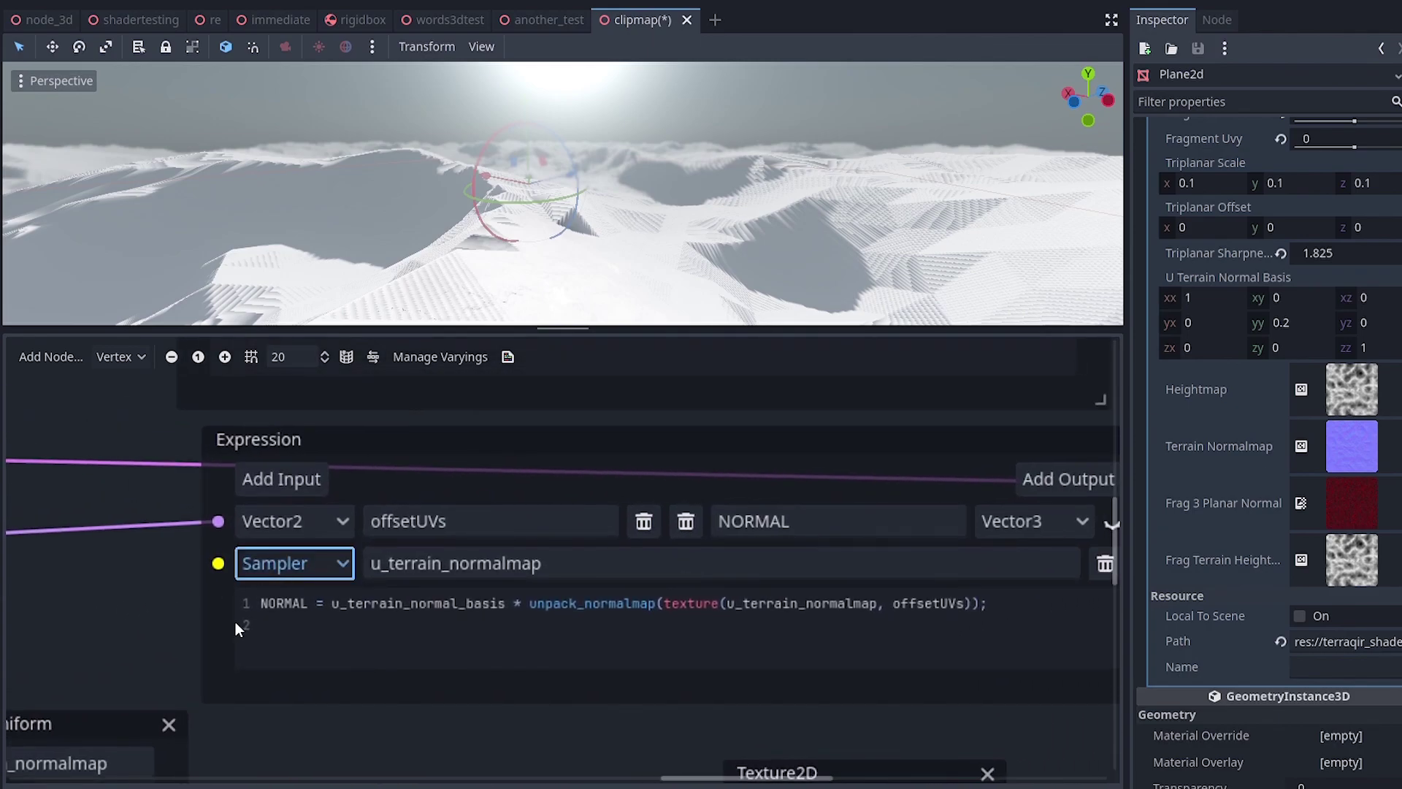
pyautogui.moveTo(522, 564); pyautogui.dragTo(417, 581)
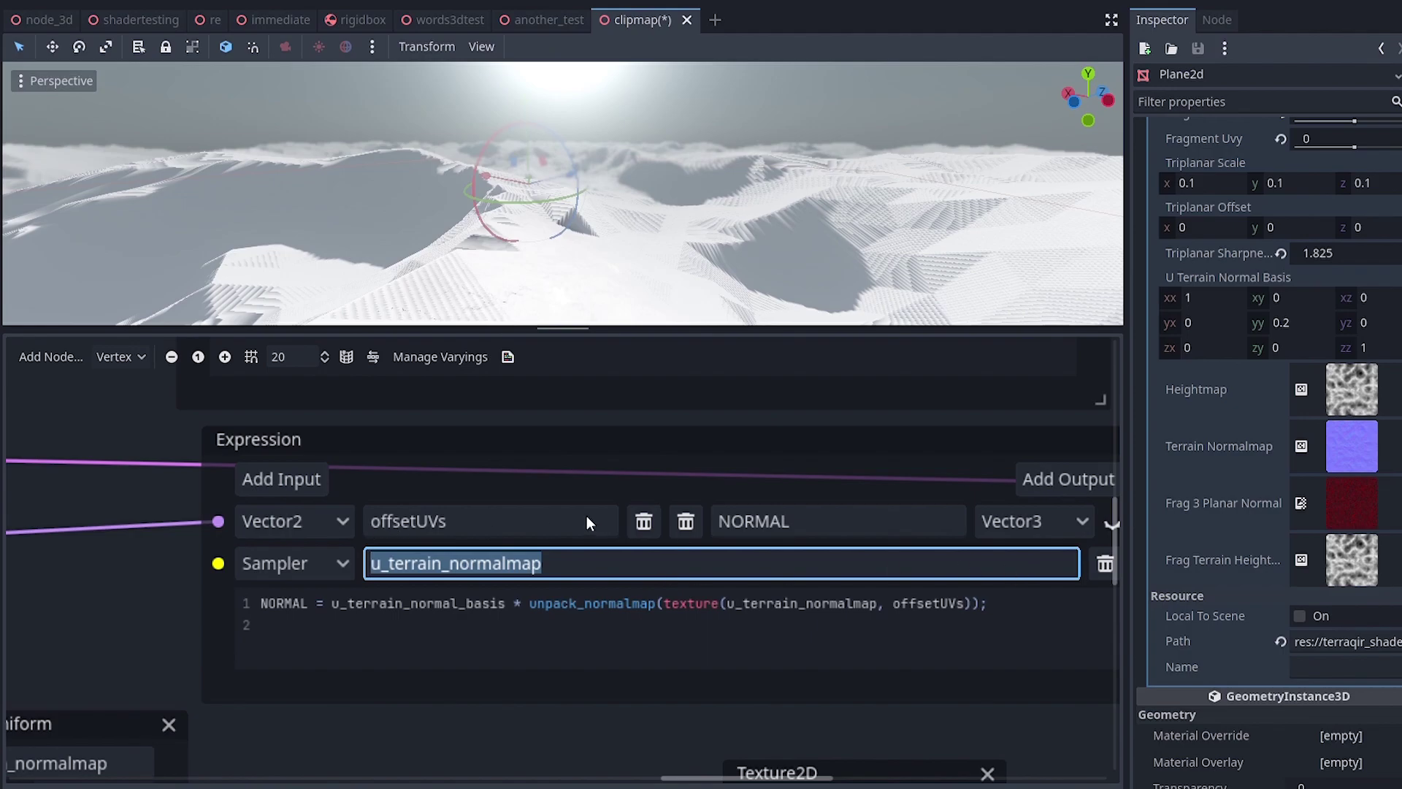
pyautogui.doubleClick(463, 519)
pyautogui.moveTo(892, 603); pyautogui.dragTo(973, 603)
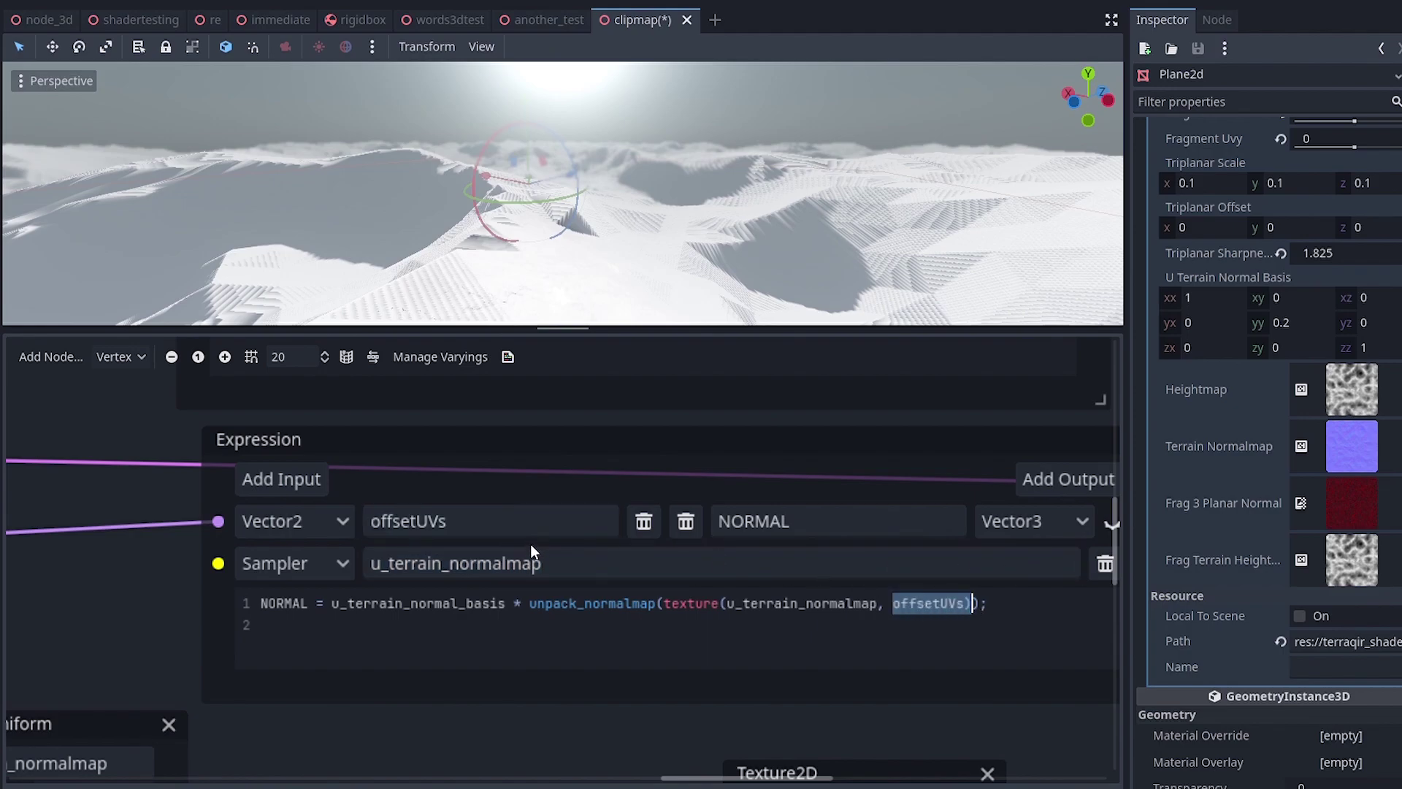
pyautogui.moveTo(573, 564); pyautogui.dragTo(363, 563)
pyautogui.click(880, 604)
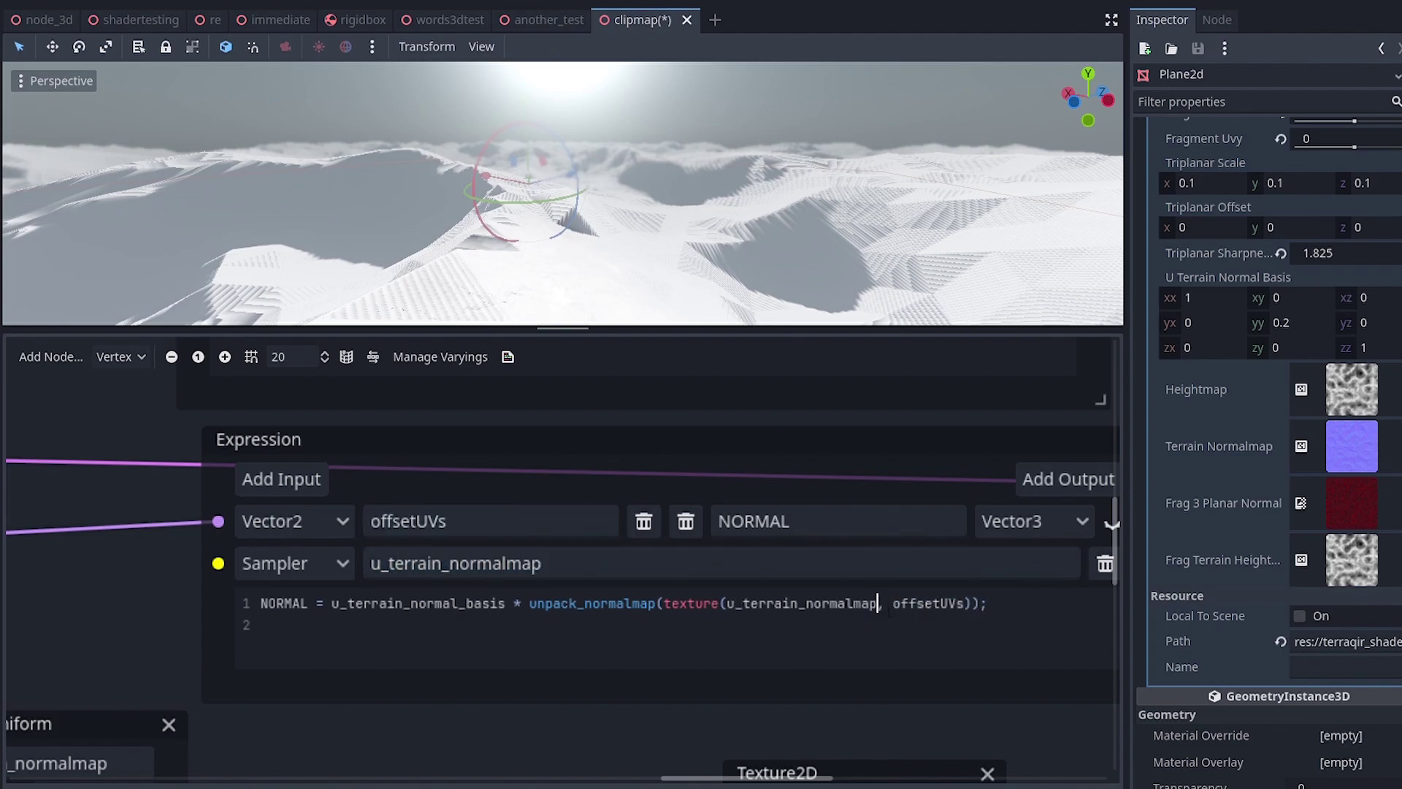
pyautogui.moveTo(881, 605); pyautogui.dragTo(726, 605)
# - Examine the Expression's NORMAL assignment, from the basis multiplication to the unpacked normal map, and its Vector3 output type
pyautogui.moveTo(261, 604); pyautogui.dragTo(318, 613)
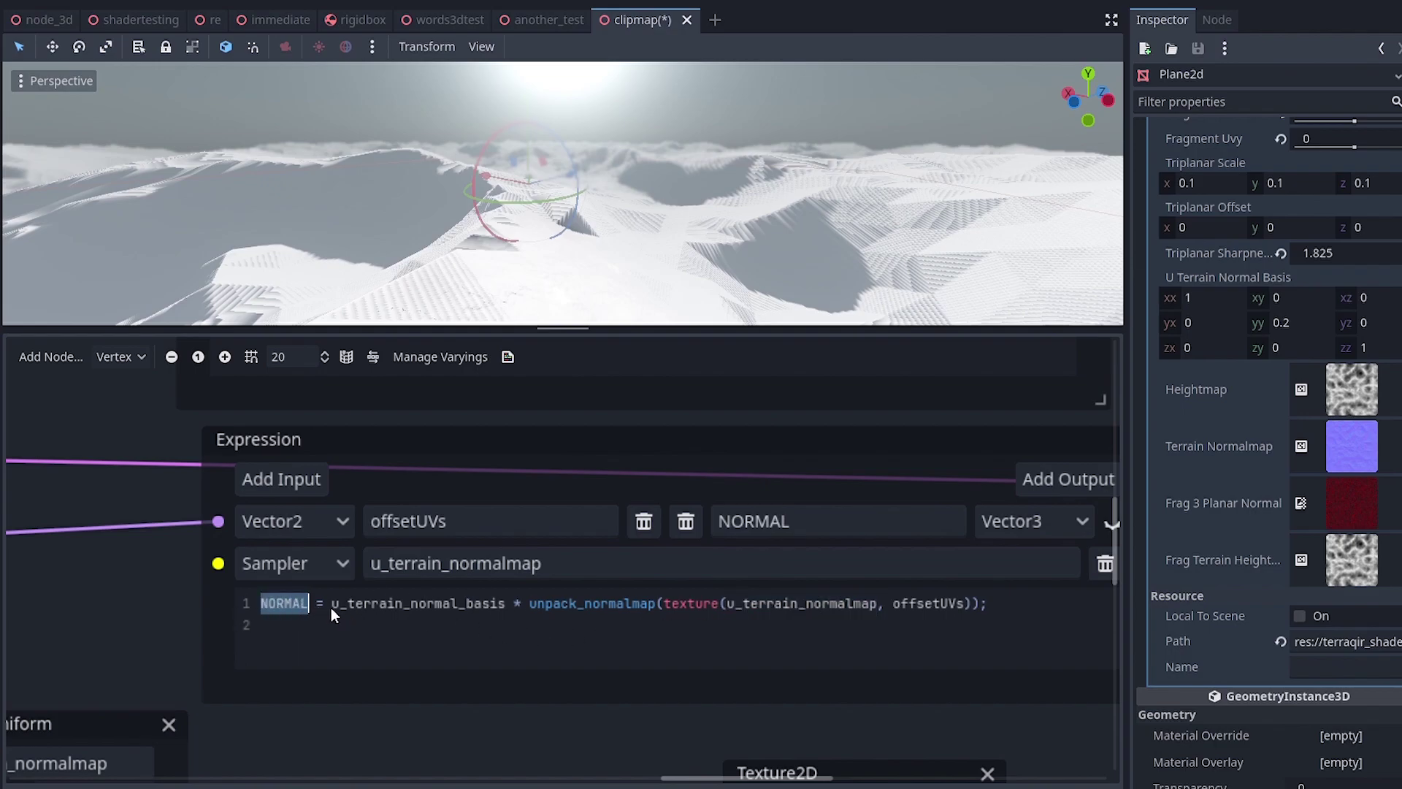
pyautogui.moveTo(332, 604); pyautogui.dragTo(944, 621)
pyautogui.click(374, 644)
pyautogui.scroll(-2, 531, 651)
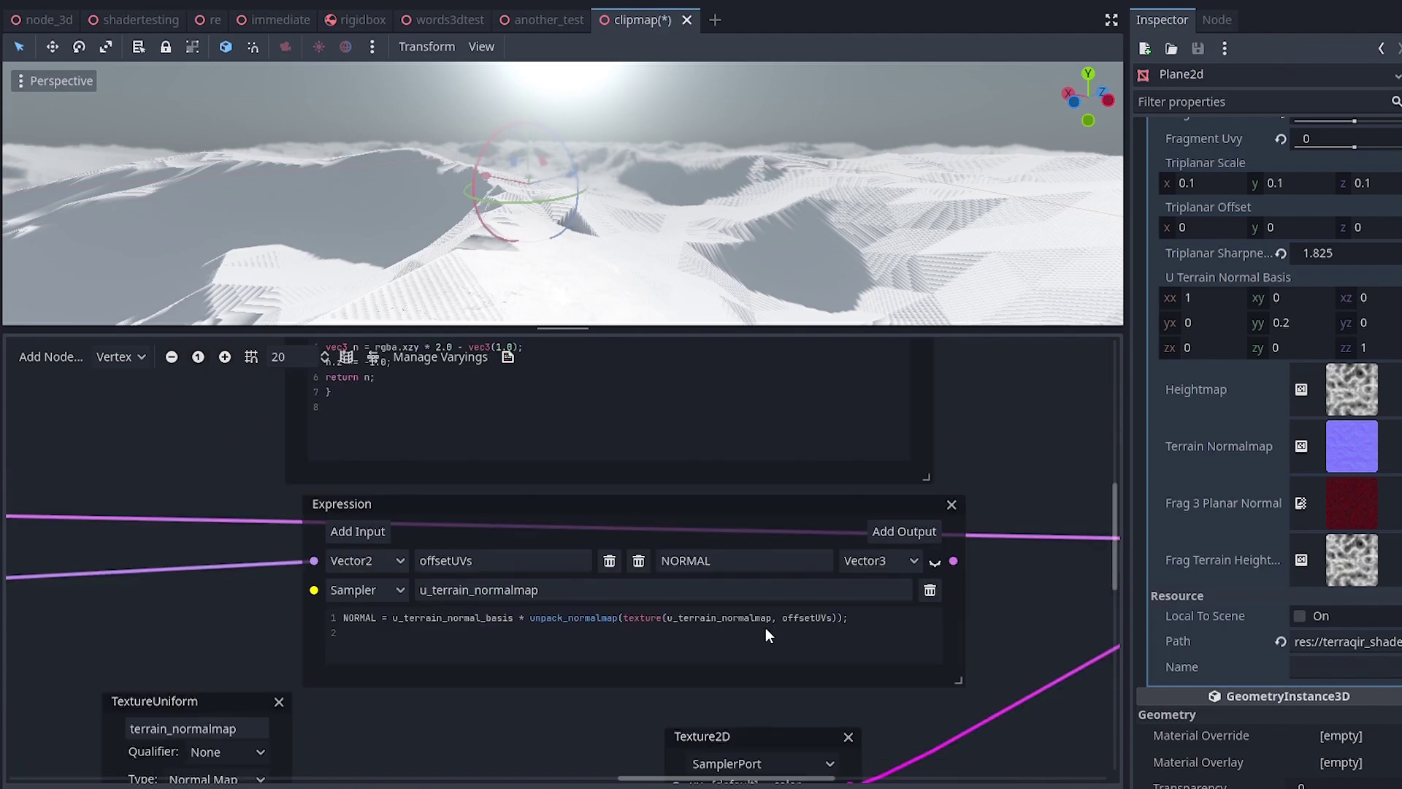
pyautogui.click(914, 558)
# - Connect terrain_normalmap's sampler2D to the Expression's u_terrain_normalmap input, and the Expression's NORMAL output to the Output node's Normal
pyautogui.moveTo(957, 629); pyautogui.dragTo(896, 618, button='middle')
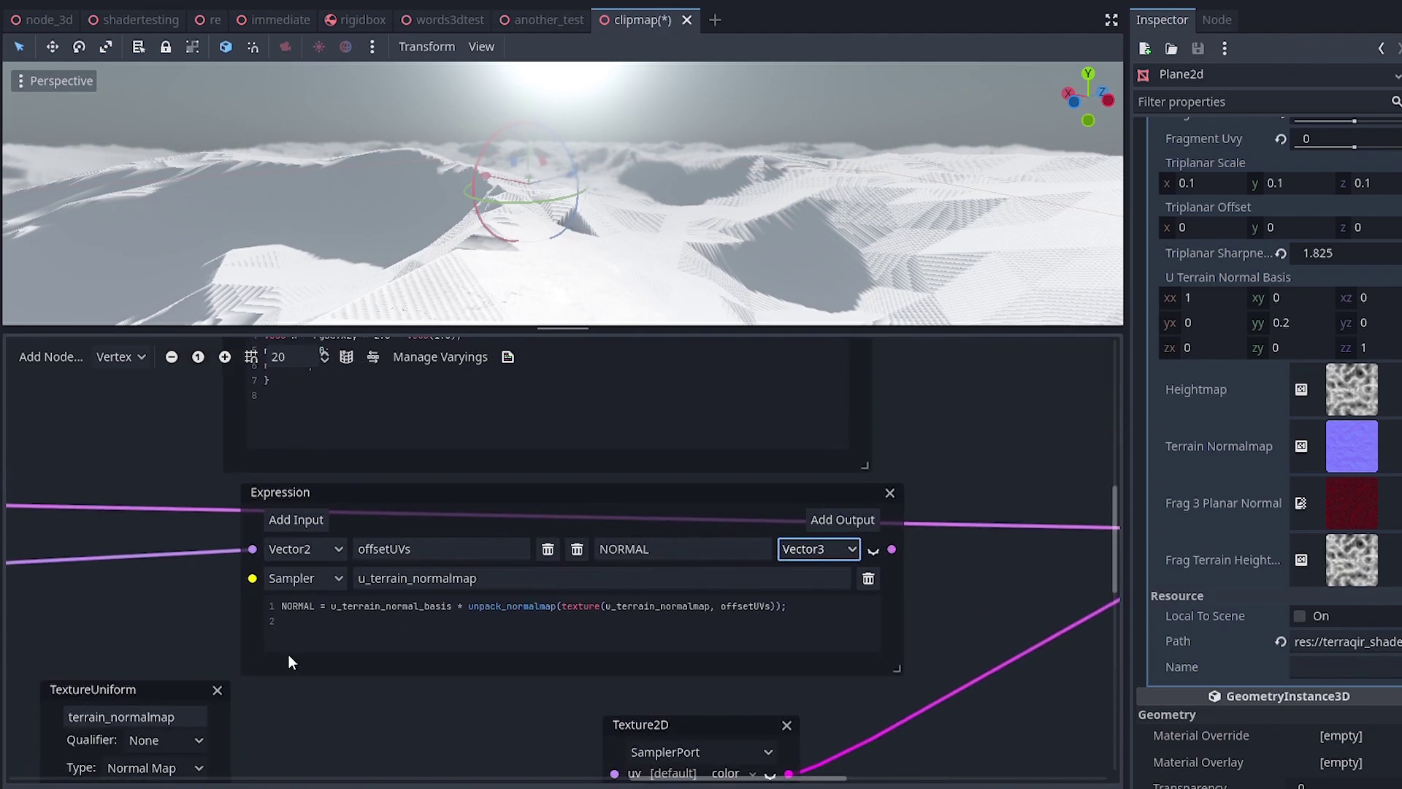
pyautogui.moveTo(182, 690); pyautogui.dragTo(120, 558)
pyautogui.moveTo(163, 717); pyautogui.dragTo(252, 578)
pyautogui.moveTo(889, 549); pyautogui.dragTo(593, 574, button='middle')
pyautogui.moveTo(595, 573); pyautogui.dragTo(929, 581)
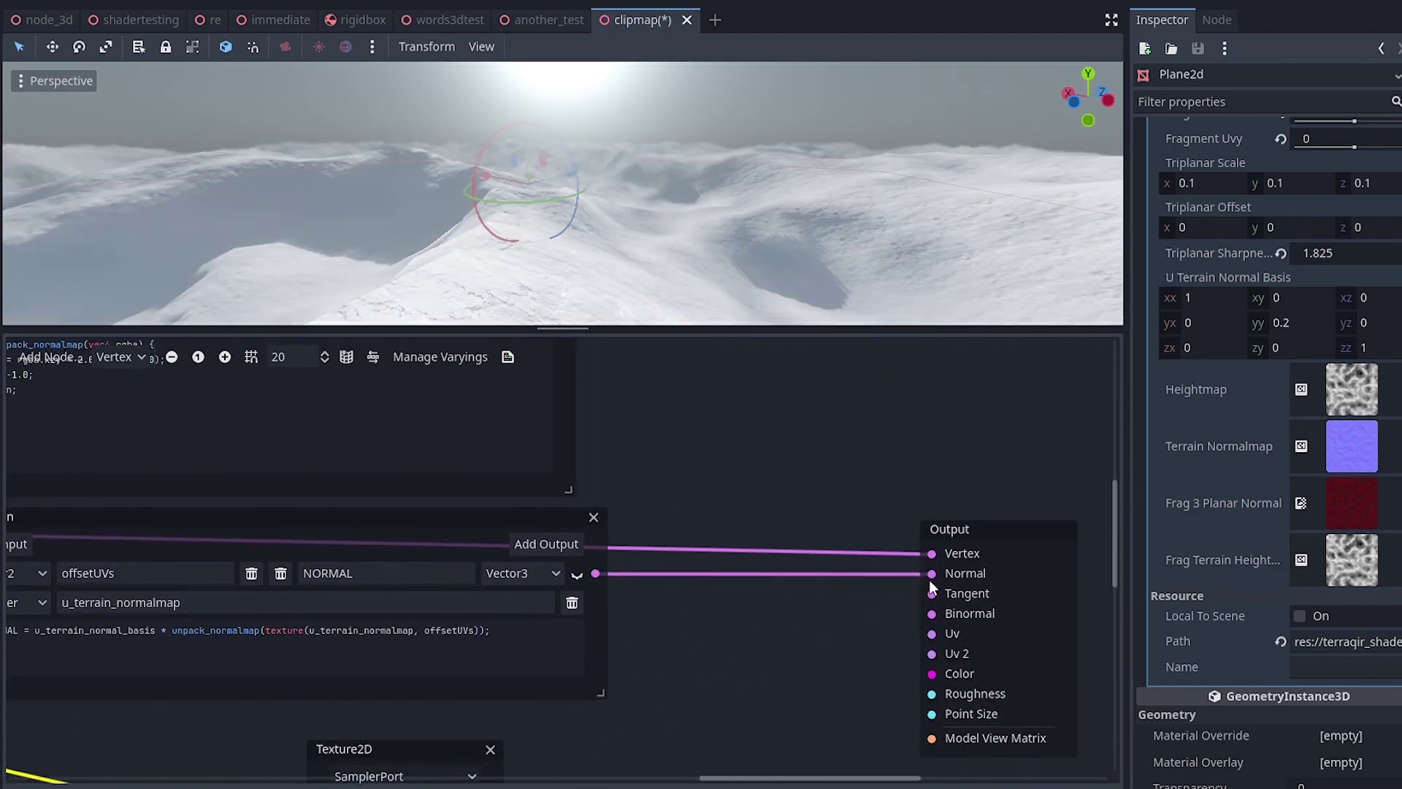
# - Enlarge the 3D viewport and set the yy component of U Terrain Normal Basis to 0.205, checking the terrain shading
pyautogui.moveTo(563, 328); pyautogui.dragTo(577, 483)
pyautogui.moveTo(609, 354); pyautogui.dragTo(781, 330, button='middle')
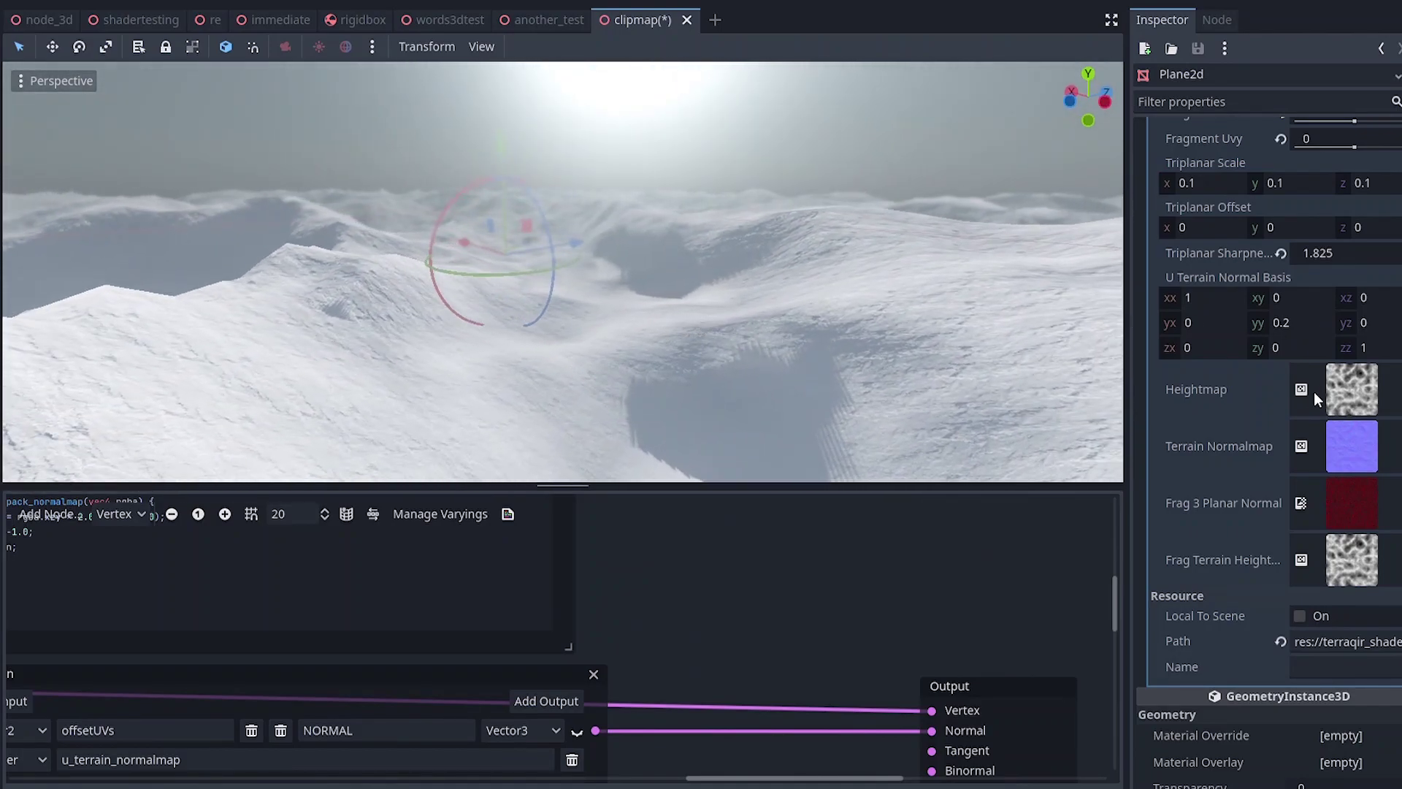
pyautogui.moveTo(867, 288); pyautogui.dragTo(882, 342, button='middle')
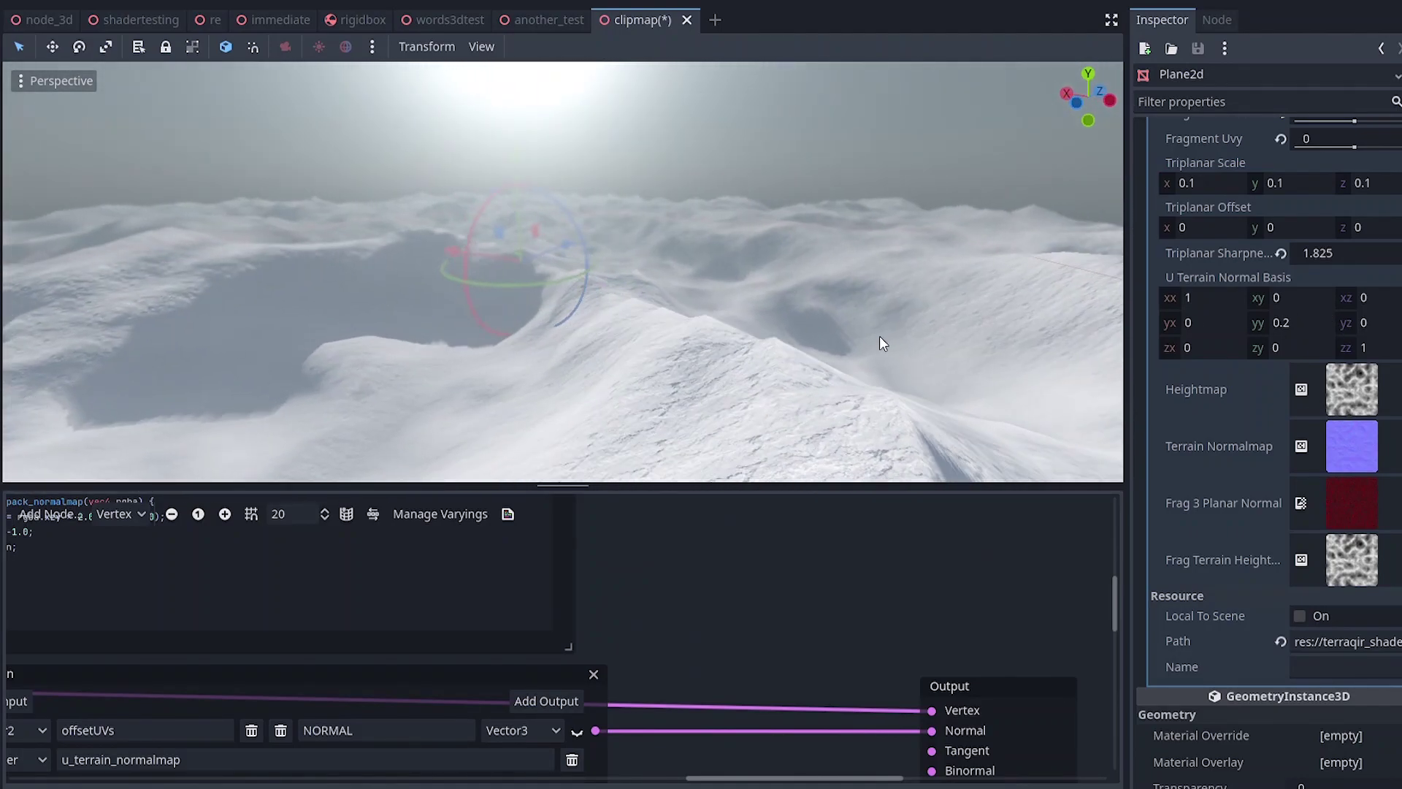
pyautogui.moveTo(1282, 330)
pyautogui.mouseDown()
pyautogui.moveTo(1318, 330)
pyautogui.moveTo(1289, 330)
pyautogui.mouseUp()
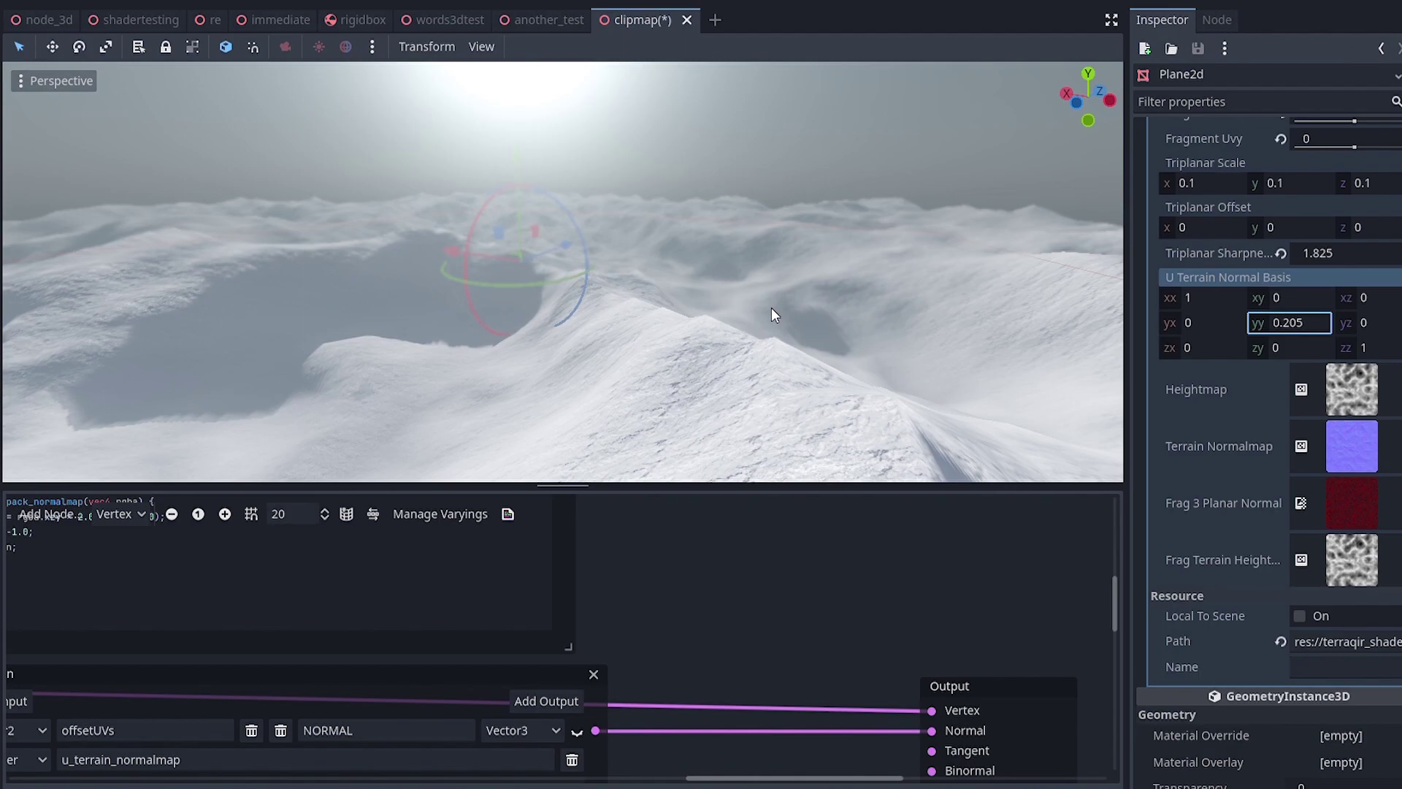
pyautogui.moveTo(612, 355); pyautogui.dragTo(723, 304, button='middle')
pyautogui.scroll(-3, 656, 310)
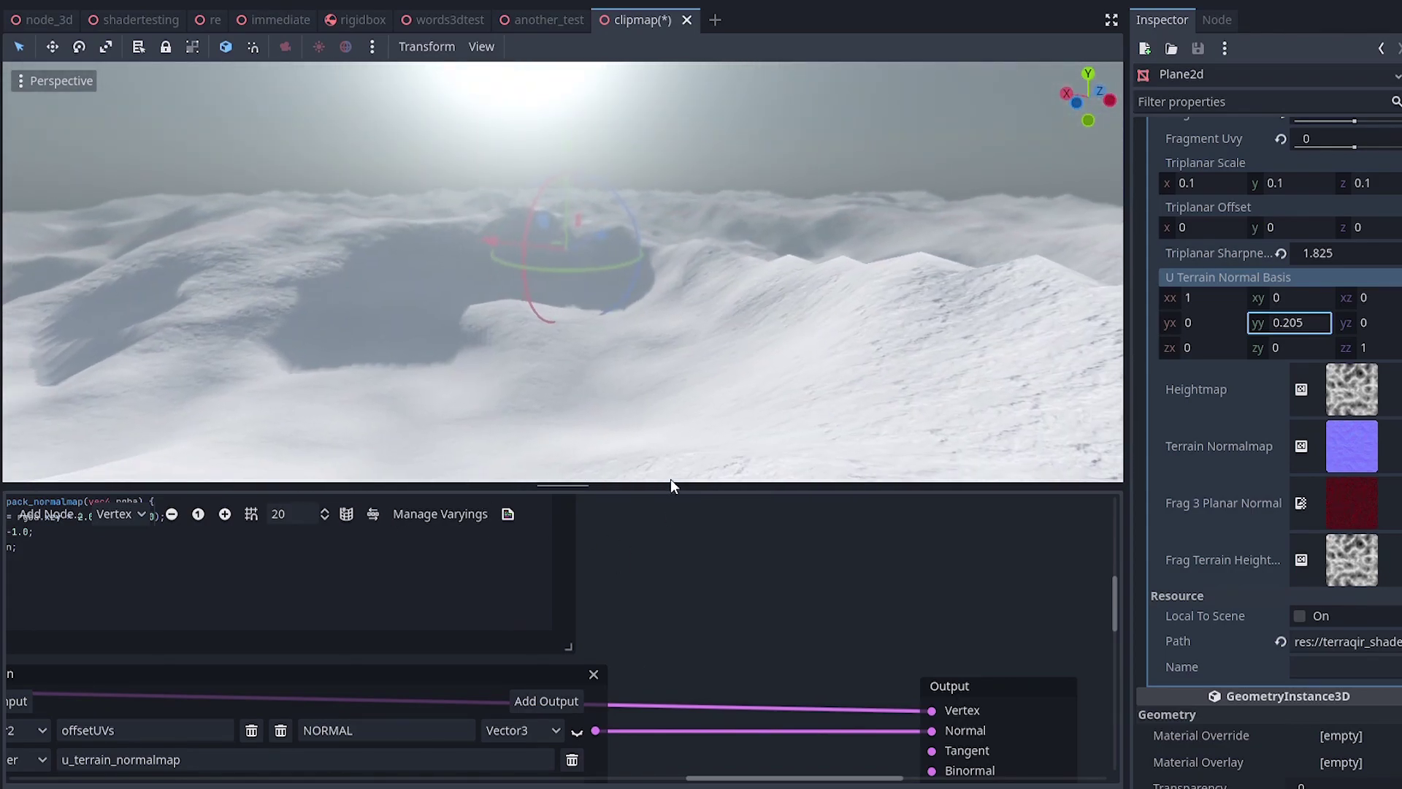
# - Enlarge the shader graph again and switch it from the Vertex to the Fragment stage
pyautogui.moveTo(571, 484); pyautogui.dragTo(571, 328)
pyautogui.moveTo(652, 408); pyautogui.dragTo(786, 440, button='middle')
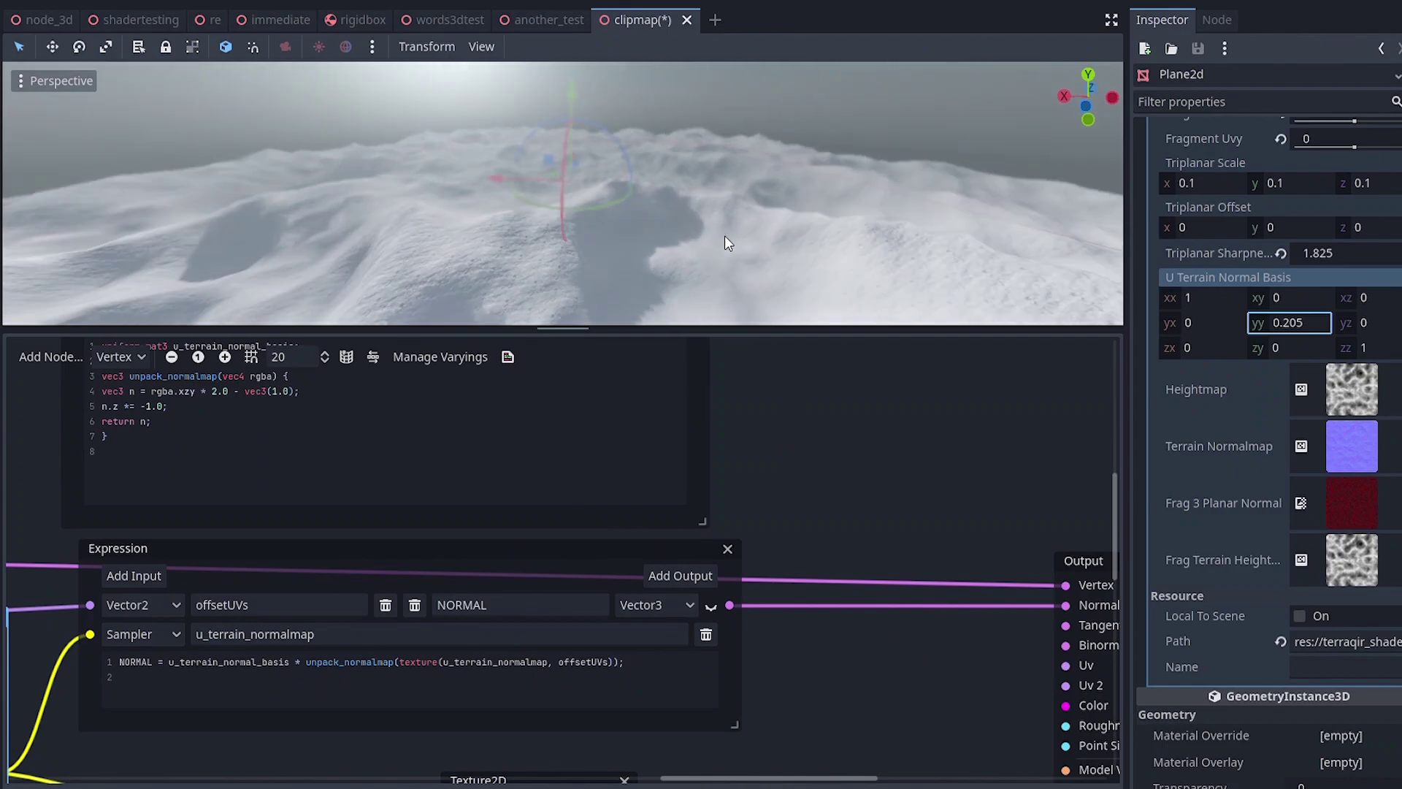
pyautogui.moveTo(724, 235); pyautogui.dragTo(713, 212, button='middle')
pyautogui.moveTo(898, 396); pyautogui.dragTo(959, 436, button='middle')
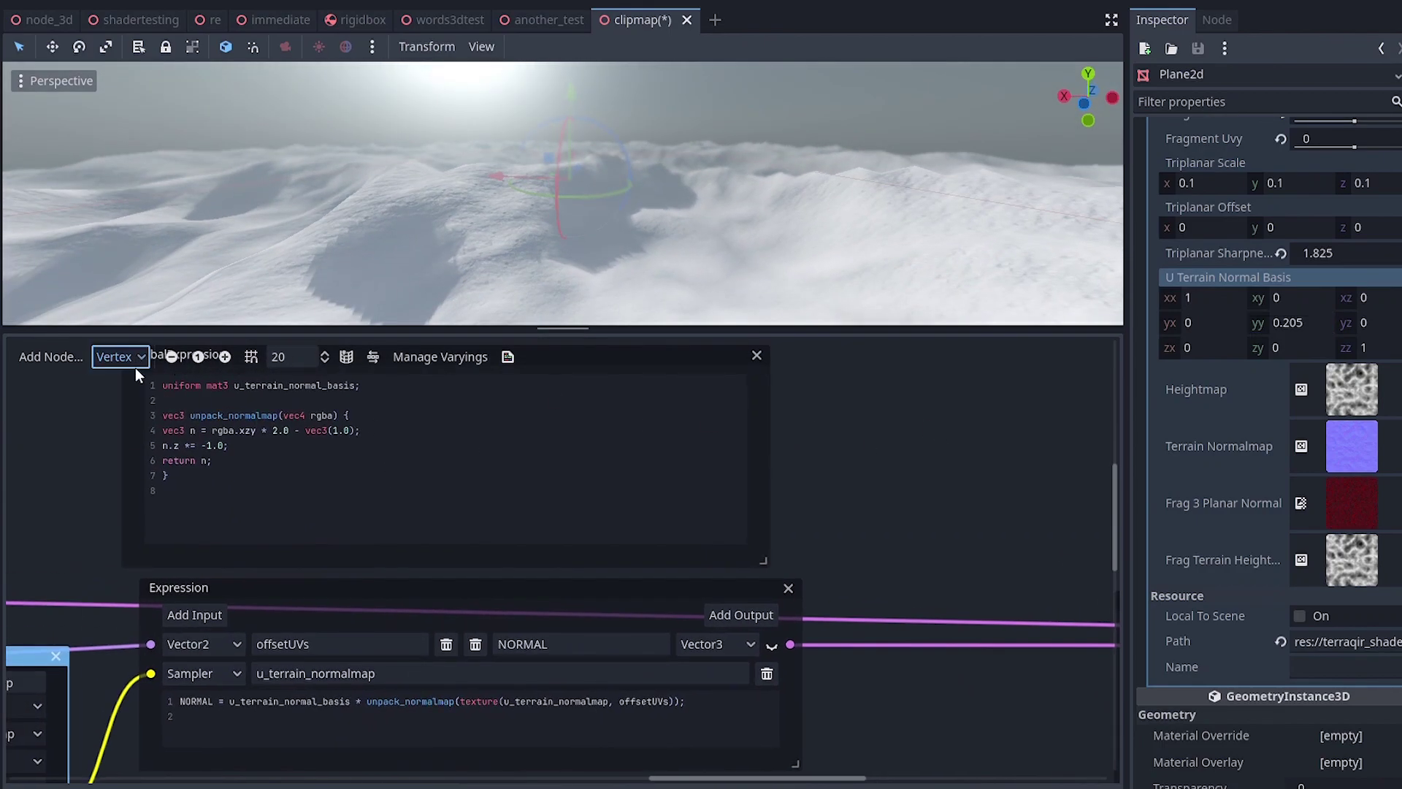
pyautogui.click(121, 357)
pyautogui.click(146, 402)
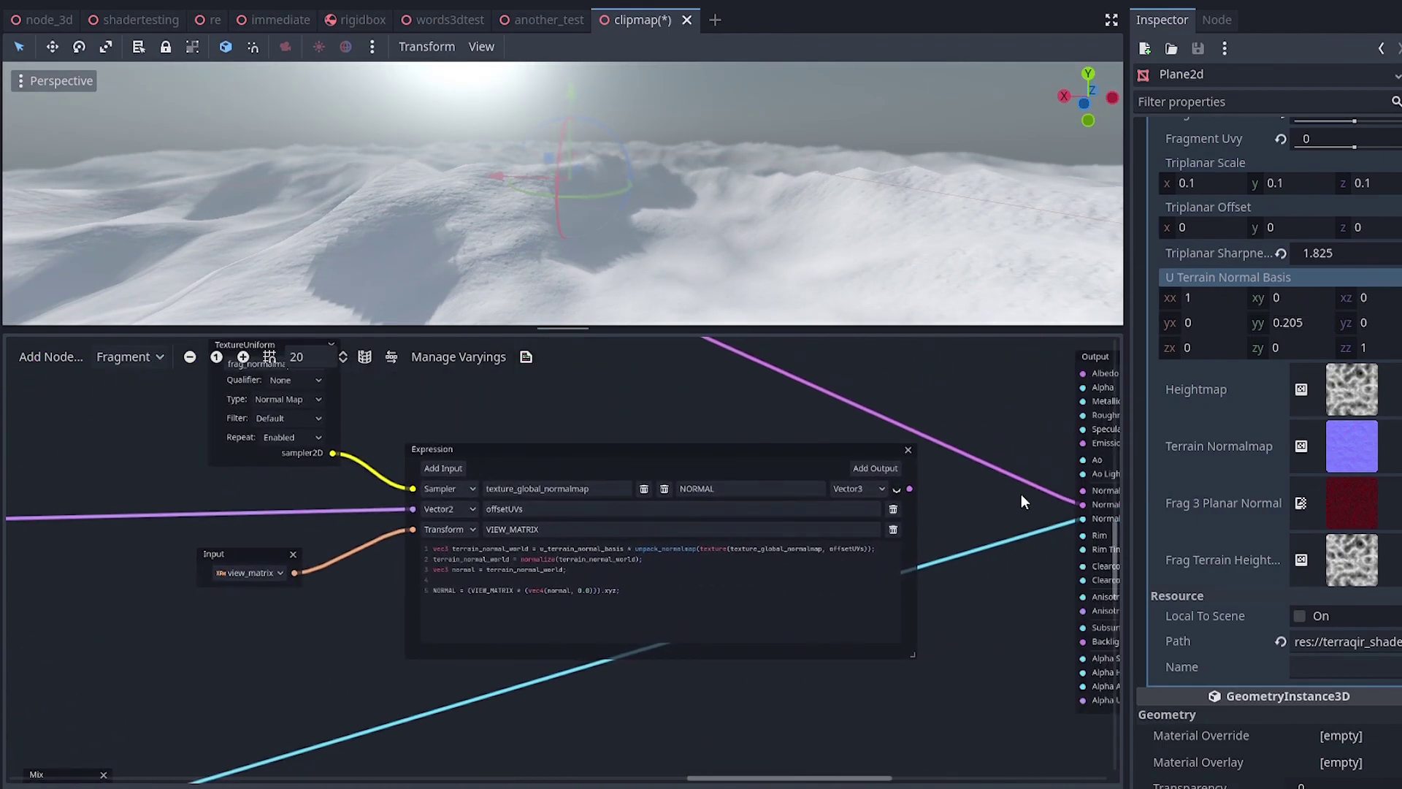
# - Move the fragment stage's Expression node closer to the Output node
pyautogui.moveTo(1021, 494); pyautogui.dragTo(765, 471, button='middle')
pyautogui.scroll(2, 777, 524)
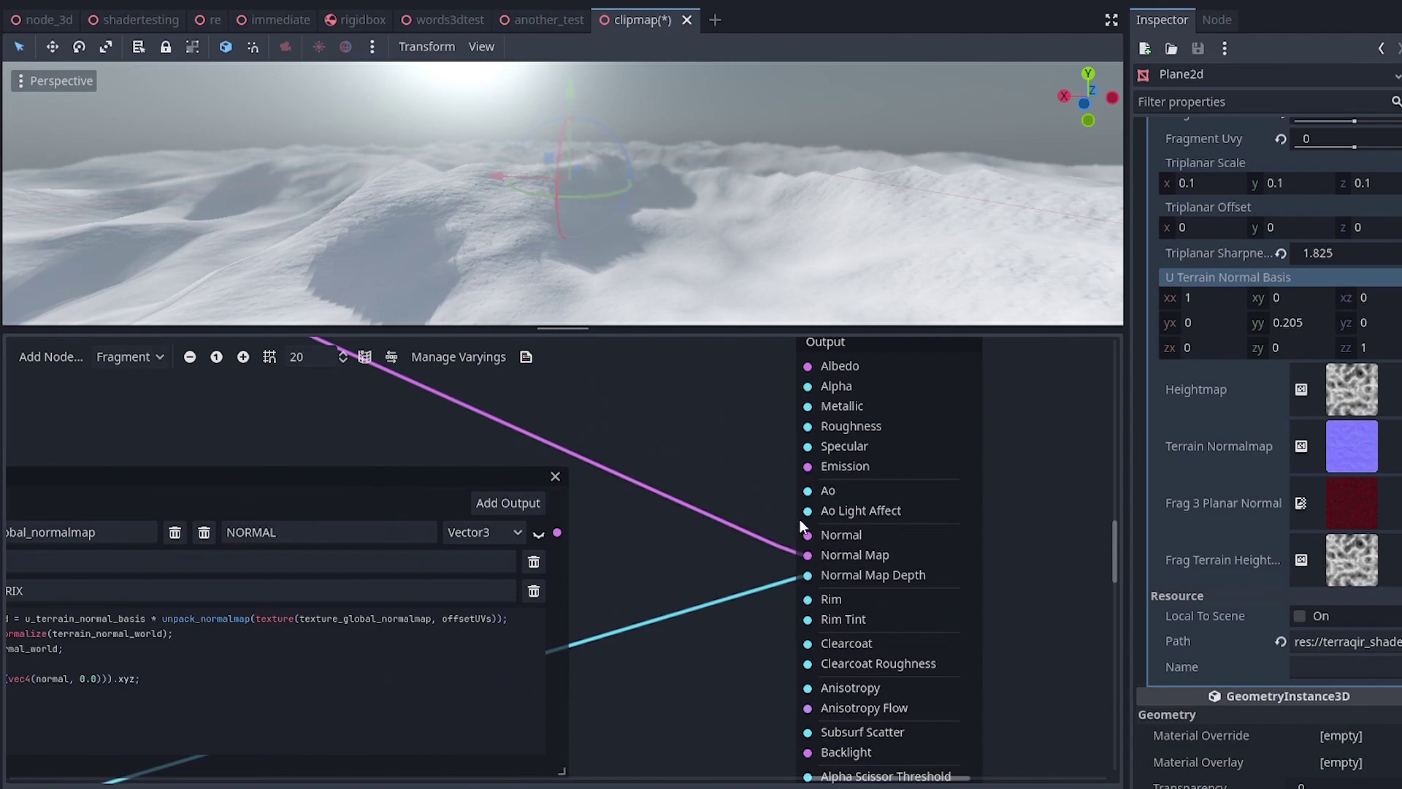
pyautogui.moveTo(389, 488); pyautogui.dragTo(566, 439)
pyautogui.moveTo(511, 392); pyautogui.dragTo(676, 385, button='middle')
pyautogui.hscroll(-3, 807, 389)
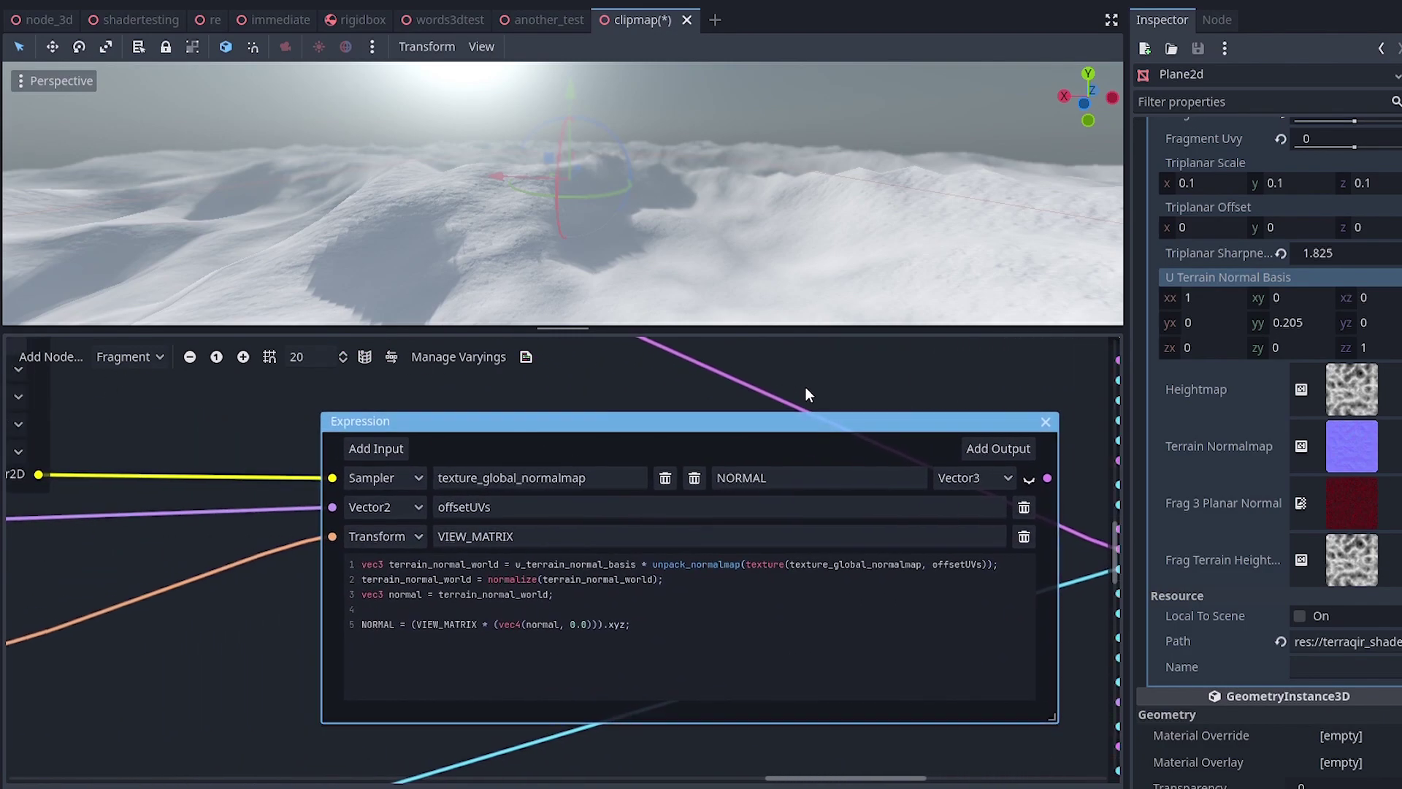
# - Move the frag_normalmap TextureUniform node closer to the Expression's texture_global_normalmap sampler input
pyautogui.scroll(2, 394, 460)
pyautogui.moveTo(233, 495); pyautogui.dragTo(599, 481, button='middle')
pyautogui.scroll(-2, 599, 481)
pyautogui.moveTo(340, 346); pyautogui.dragTo(273, 433, button='middle')
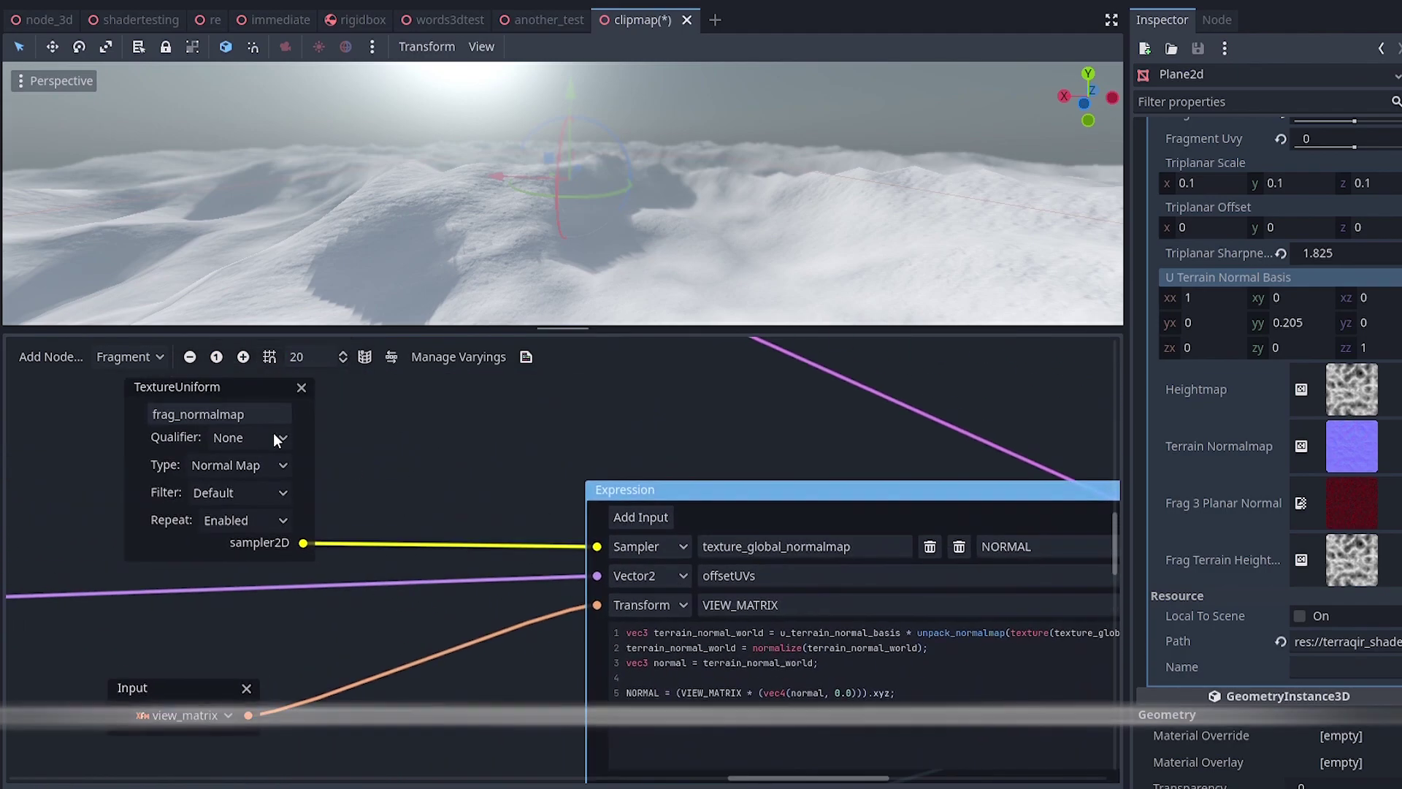
pyautogui.moveTo(254, 393); pyautogui.dragTo(428, 396)
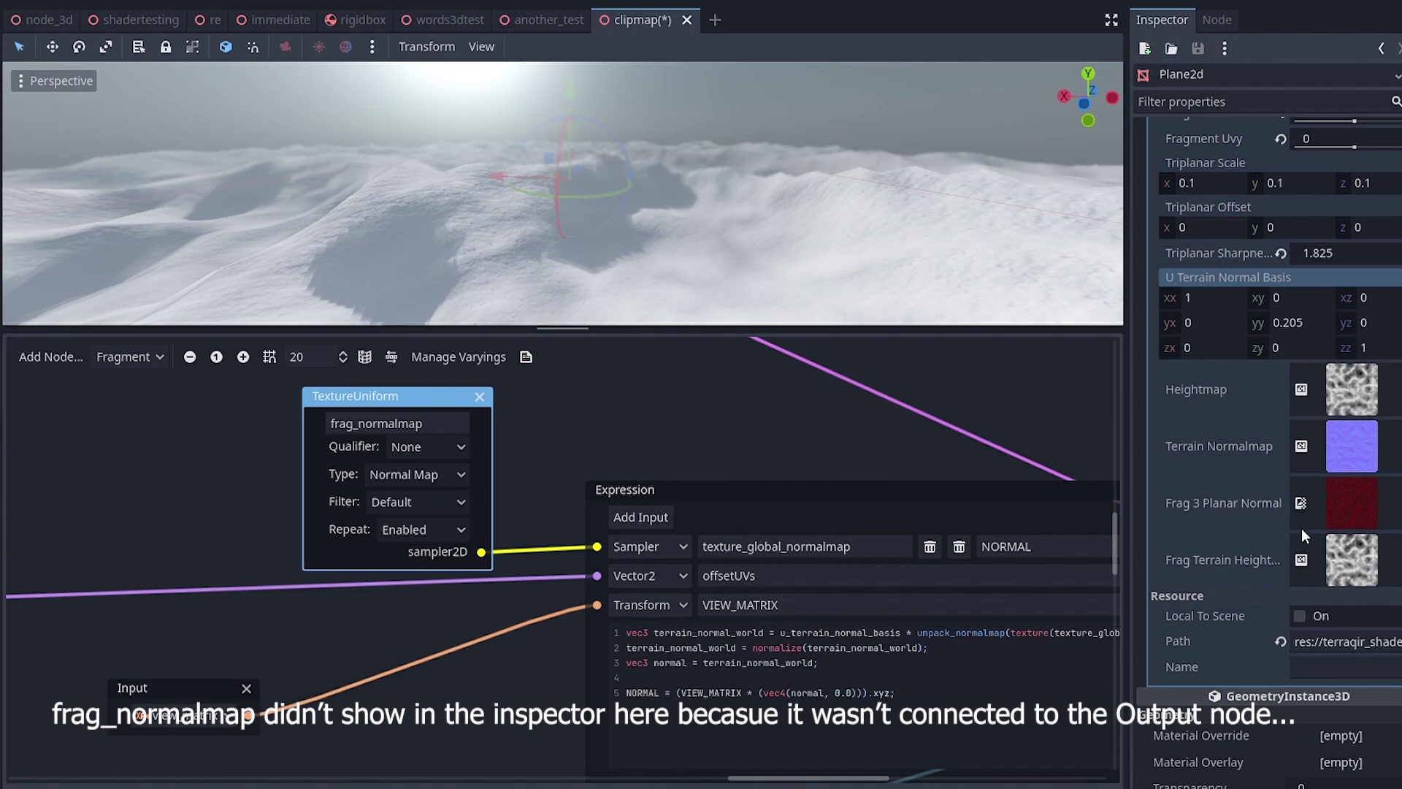
# - Highlight the name of the Expression's Vector2 input, offsetUVs, to examine the texture coordinates used
pyautogui.moveTo(727, 461); pyautogui.dragTo(475, 413, button='middle')
pyautogui.click(404, 531)
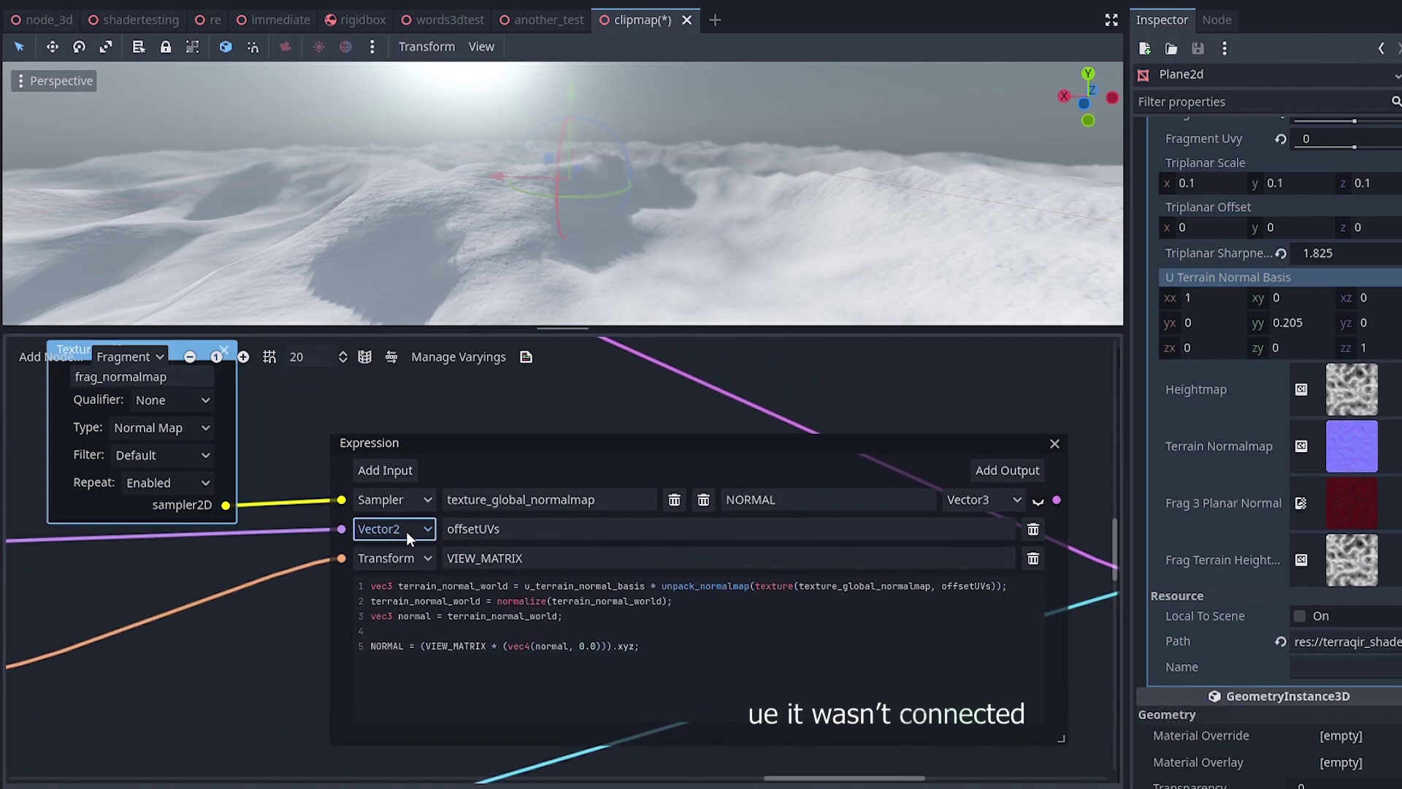
pyautogui.click(506, 529)
pyautogui.doubleClick(505, 529)
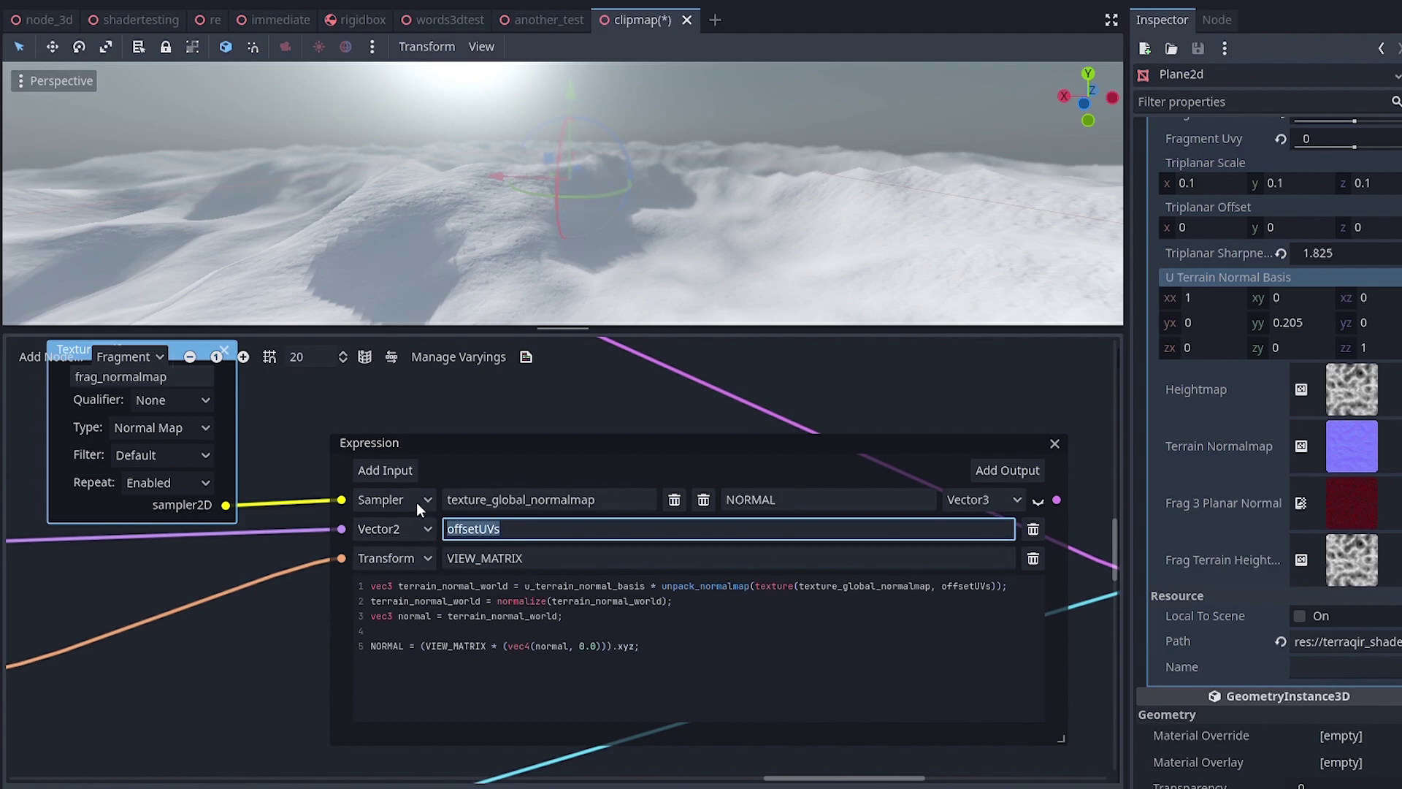
# - Move the view_matrix Input node closer to the Expression's VIEW_MATRIX transform input
pyautogui.click(273, 646)
pyautogui.moveTo(273, 646); pyautogui.dragTo(526, 567, button='middle')
pyautogui.moveTo(190, 558); pyautogui.dragTo(411, 543)
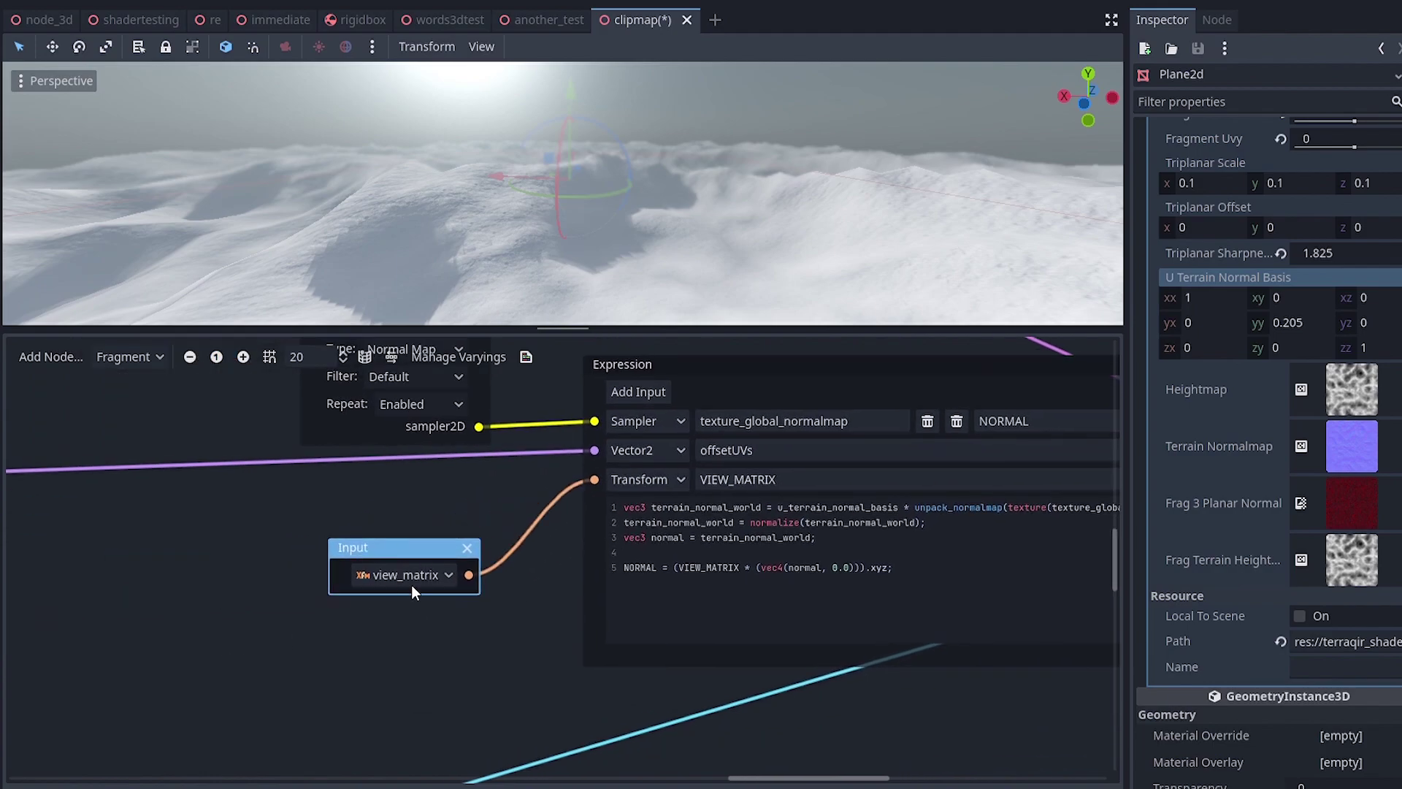
pyautogui.click(452, 566)
pyautogui.click(287, 561)
# - Examine the Expression's code: the basis multiplied by the unpacked normal map, the normalize call, and the VIEW_MATRIX conversion assigned to NORMAL
pyautogui.moveTo(547, 597); pyautogui.dragTo(171, 627, button='middle')
pyautogui.scroll(2, 445, 577)
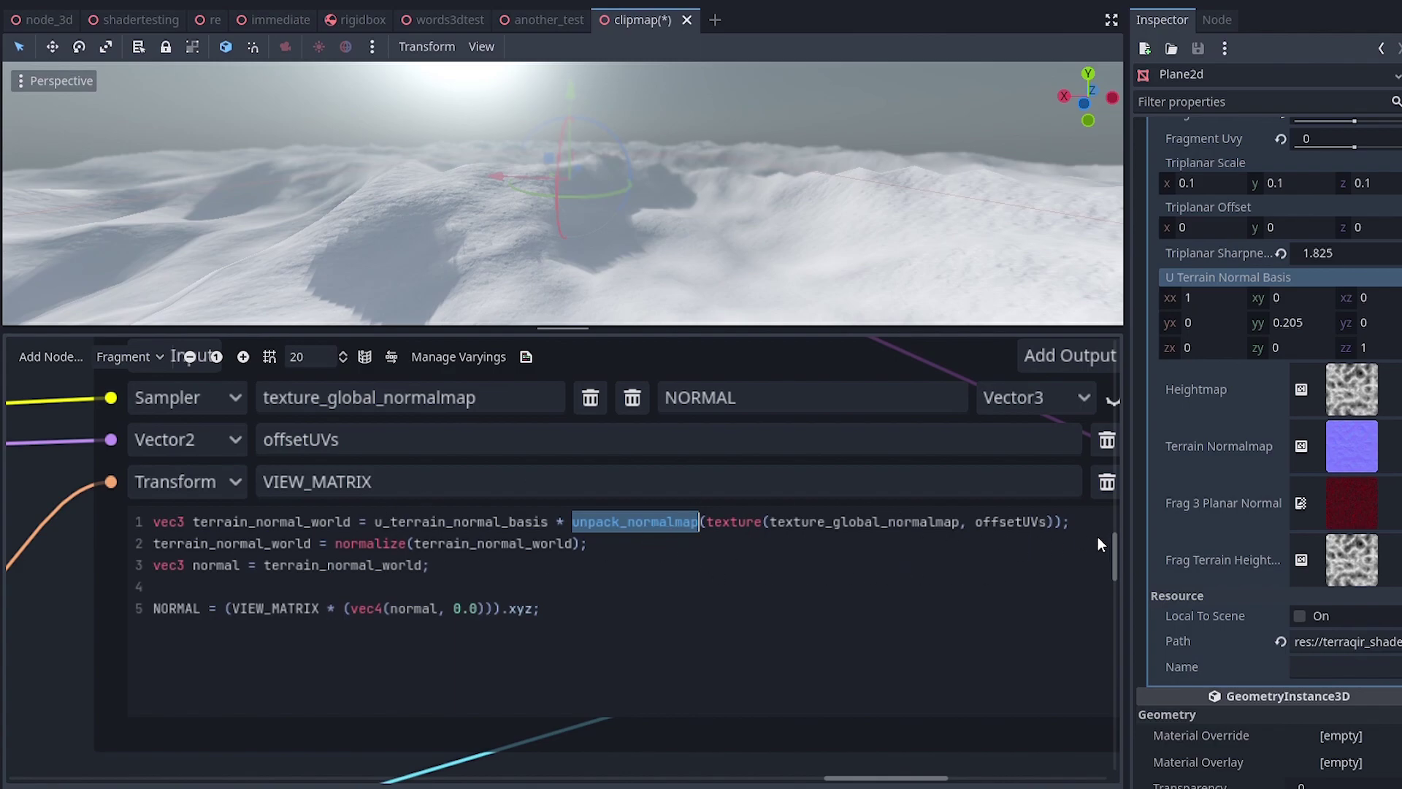
pyautogui.moveTo(374, 522); pyautogui.dragTo(1094, 539)
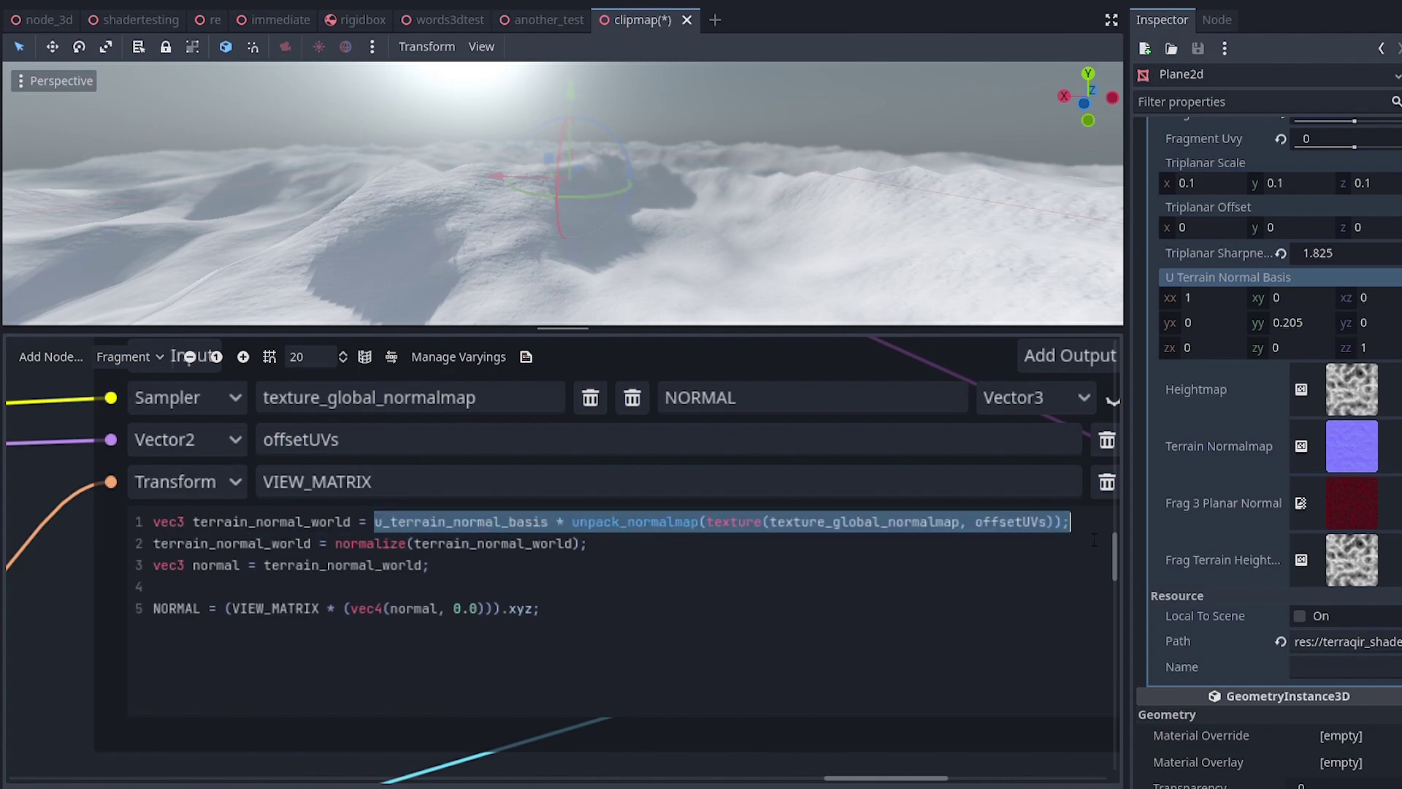
pyautogui.moveTo(70, 587); pyautogui.dragTo(37, 617, button='middle')
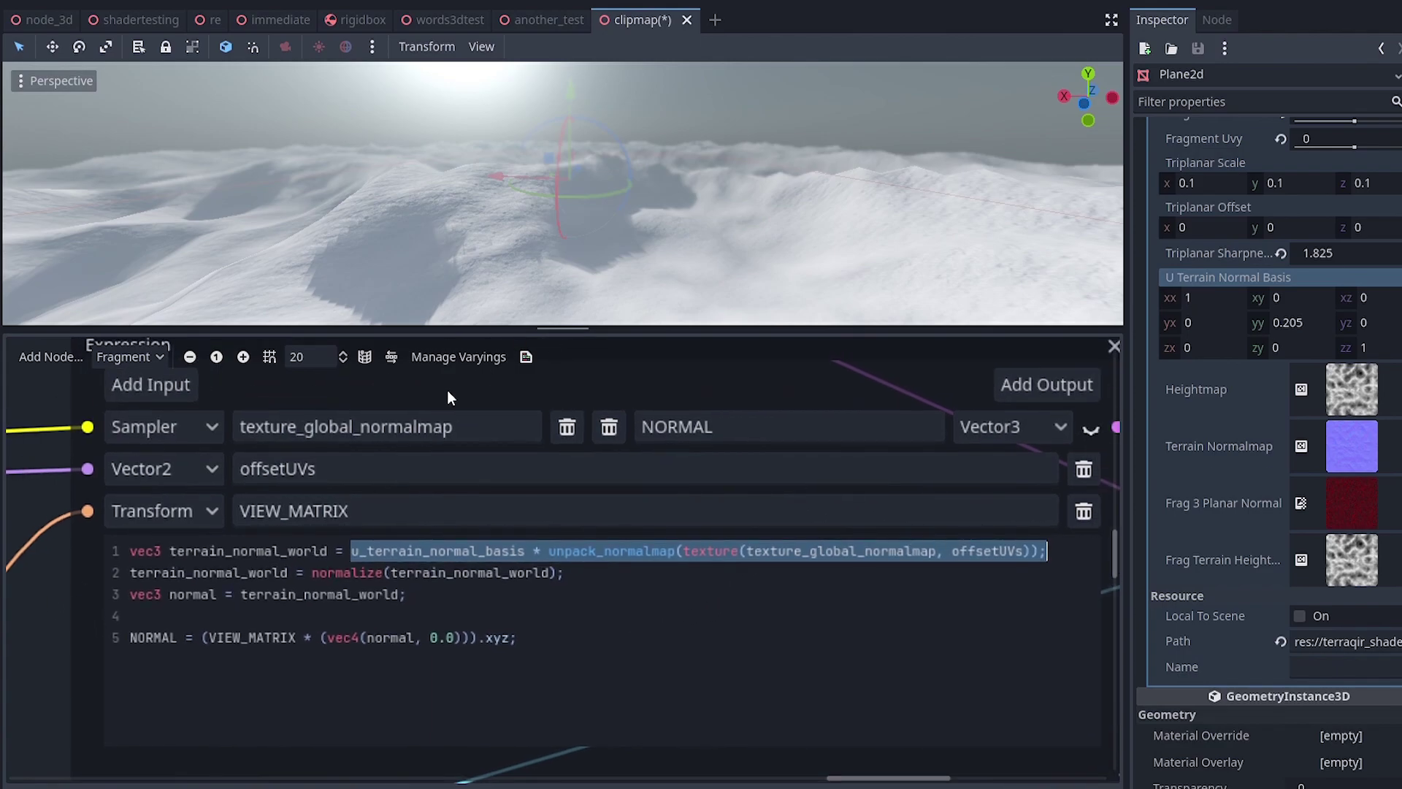
pyautogui.scroll(-2, 447, 394)
pyautogui.scroll(2, 208, 490)
pyautogui.moveTo(137, 545); pyautogui.dragTo(34, 558, button='middle')
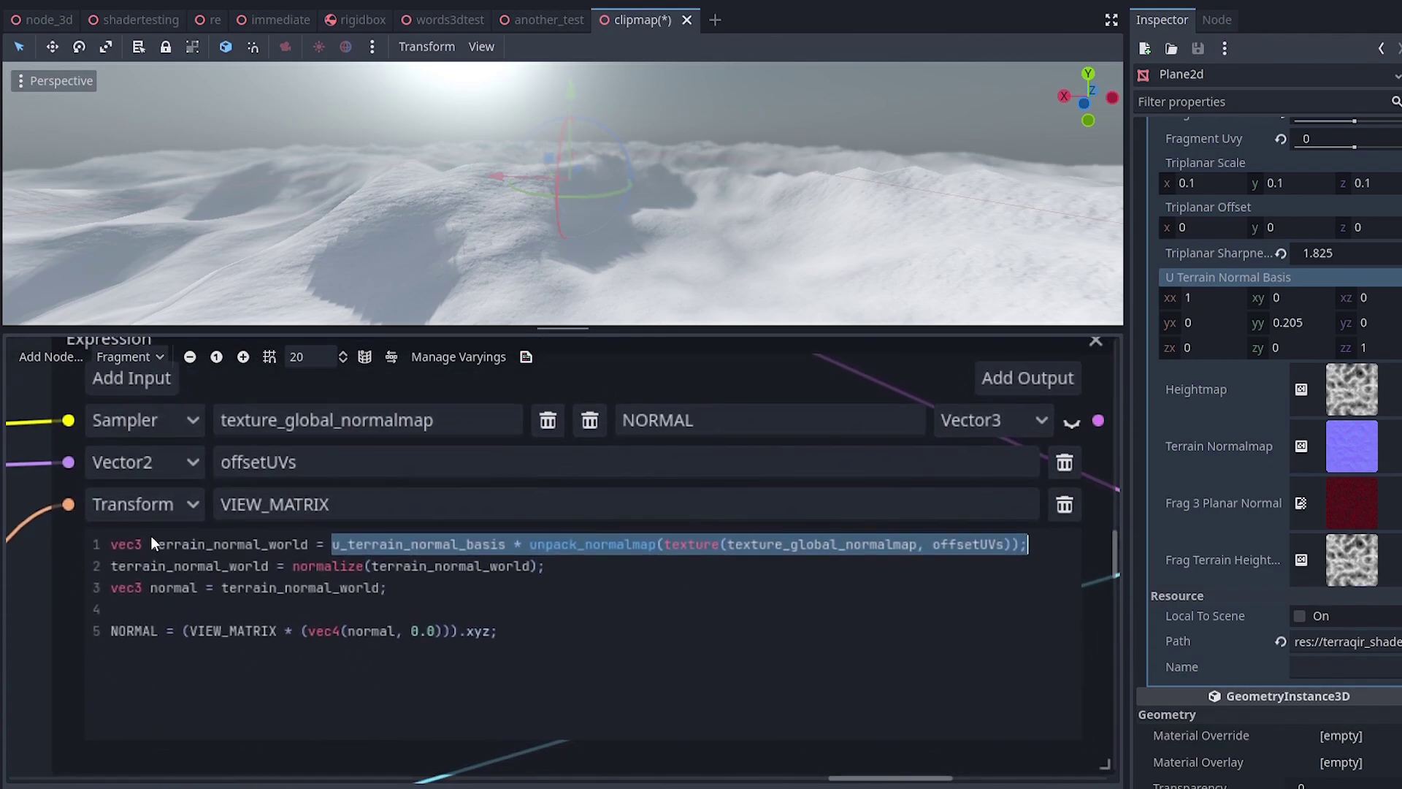
pyautogui.click(454, 584)
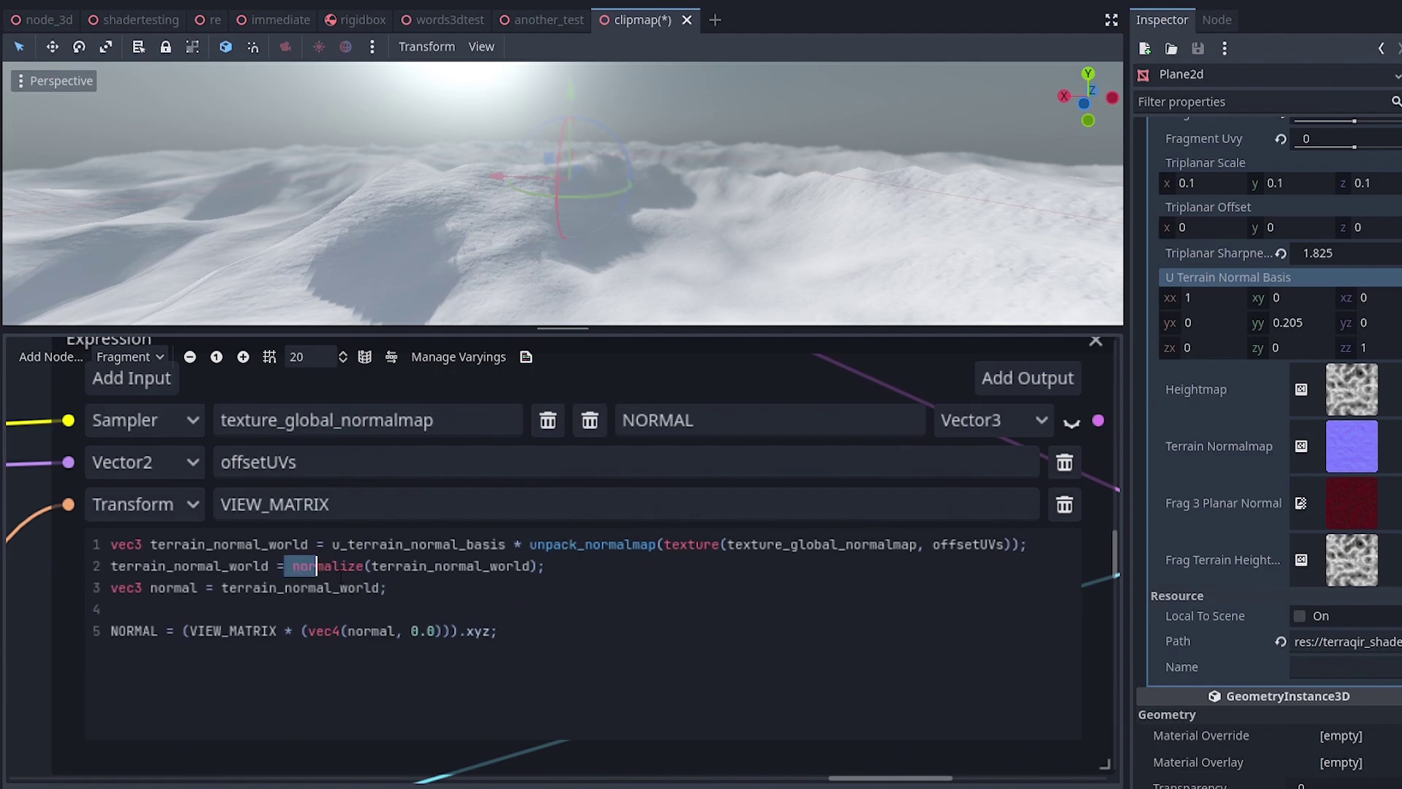
pyautogui.moveTo(562, 572); pyautogui.dragTo(299, 577)
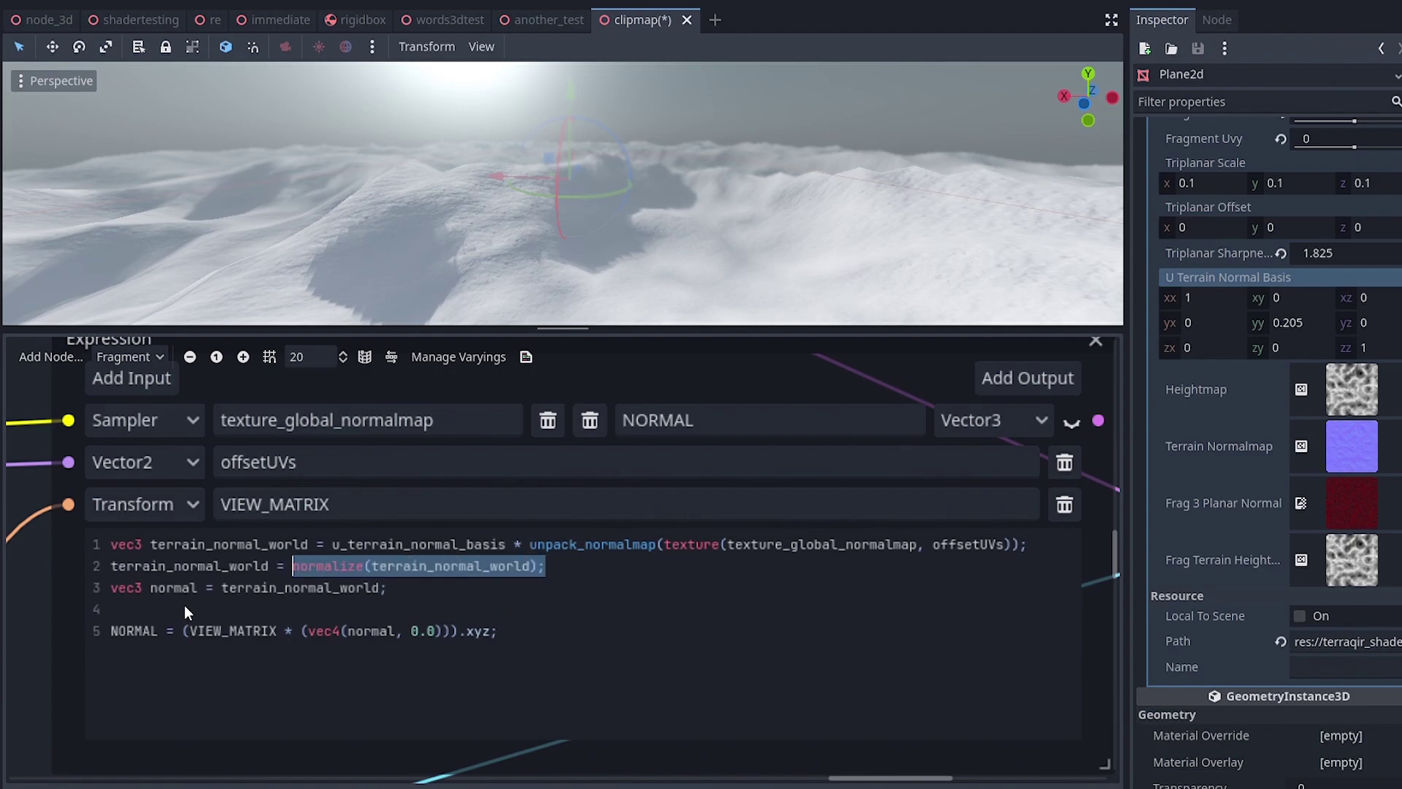
pyautogui.moveTo(111, 635); pyautogui.dragTo(379, 654)
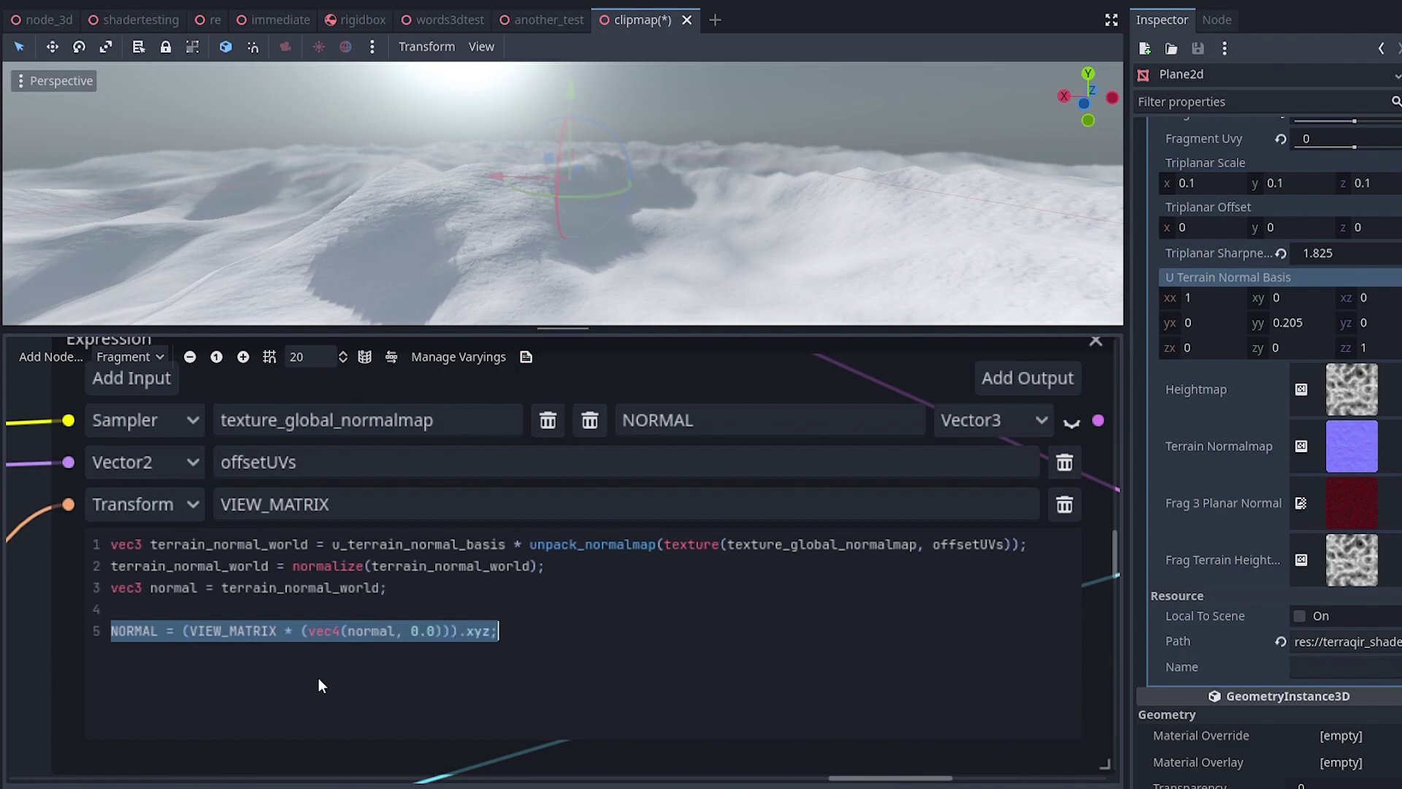
# - Connect the Expression's NORMAL output to the fragment Output node's Normal
pyautogui.scroll(-2, 652, 628)
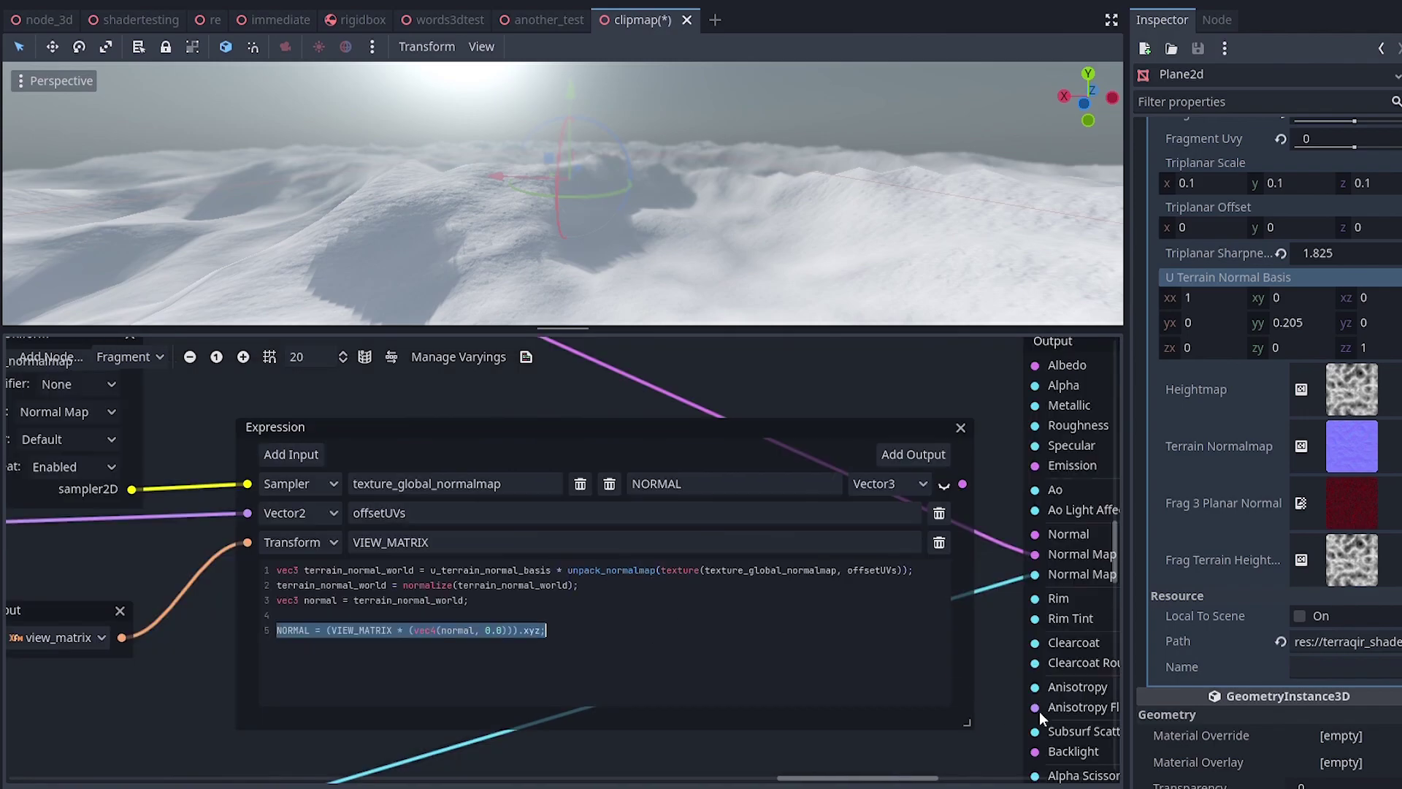
pyautogui.moveTo(981, 700); pyautogui.dragTo(737, 708, button='middle')
pyautogui.moveTo(730, 495); pyautogui.dragTo(729, 495)
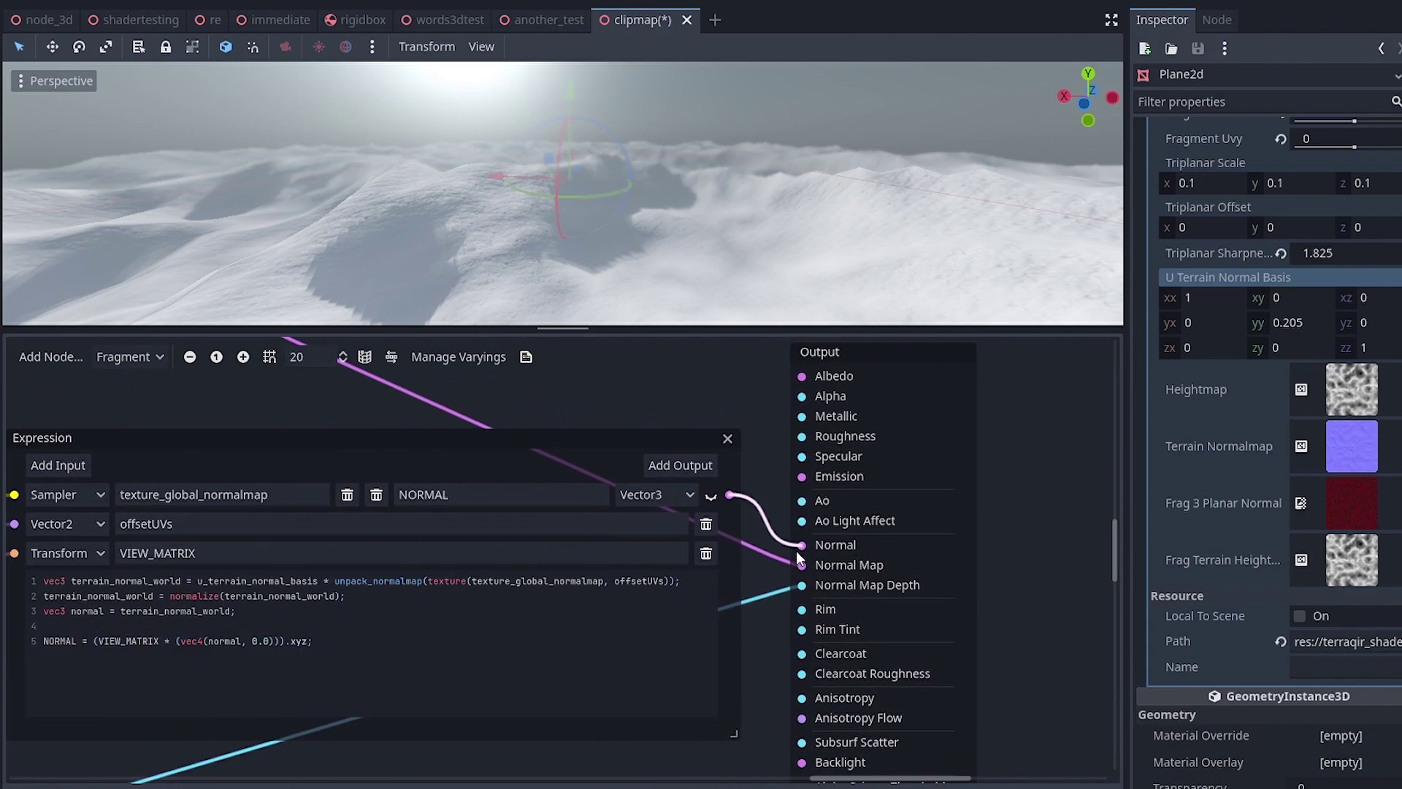
# - Enlarge the 3D viewport and adjust the yy component of U Terrain Normal Basis, checking the terrain shading from several angles
pyautogui.moveTo(695, 226); pyautogui.dragTo(551, 248, button='middle')
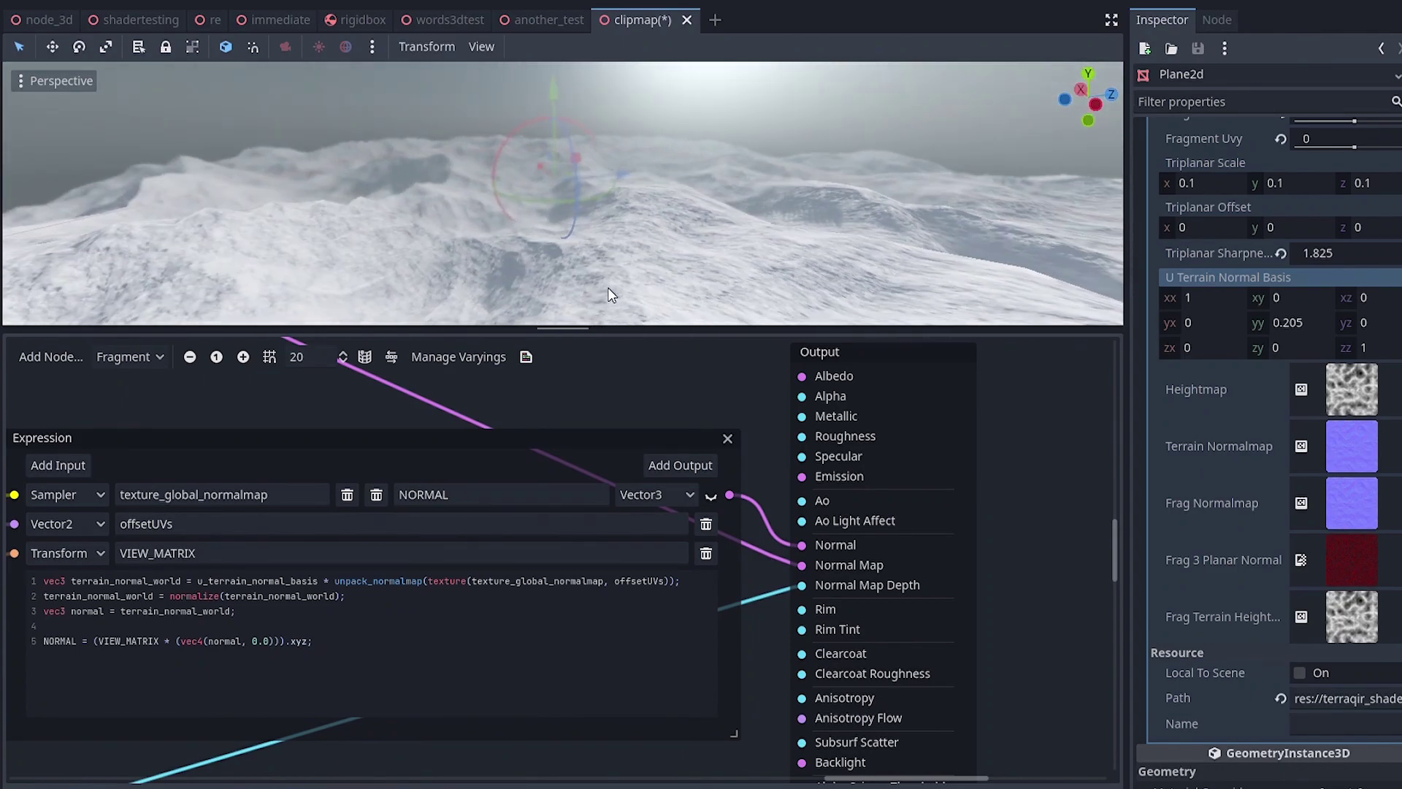
pyautogui.moveTo(561, 331); pyautogui.dragTo(558, 538)
pyautogui.moveTo(611, 361); pyautogui.dragTo(430, 347, button='middle')
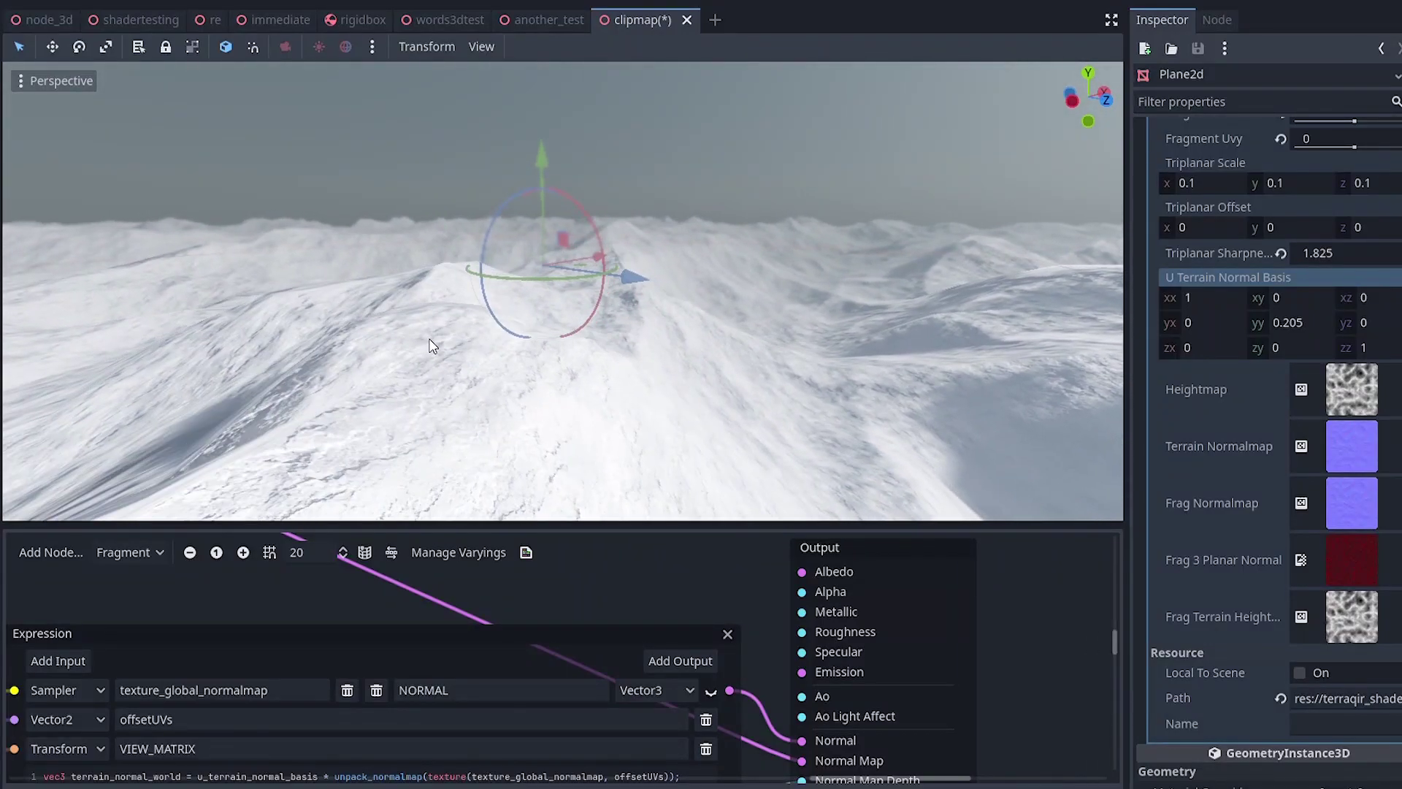
pyautogui.moveTo(1296, 323)
pyautogui.mouseDown()
pyautogui.moveTo(1311, 322)
pyautogui.moveTo(1290, 322)
pyautogui.mouseUp()
pyautogui.moveTo(780, 324); pyautogui.dragTo(949, 333, button='middle')
pyautogui.moveTo(950, 333); pyautogui.dragTo(995, 307, button='right')
pyautogui.moveTo(949, 338); pyautogui.dragTo(936, 294, button='middle')
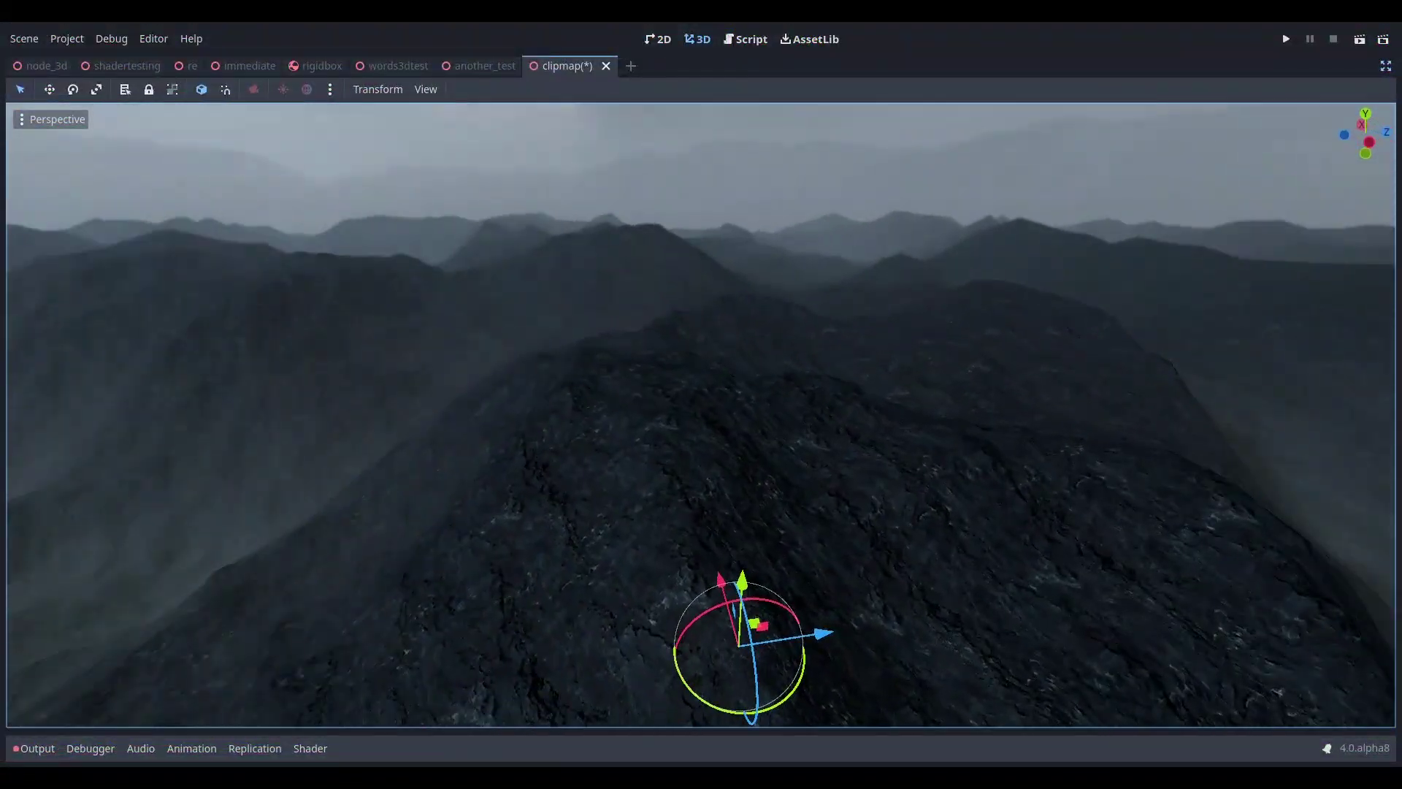
# - Fly over the dark rocky terrain in the 3D viewport and examine its shading in several directions
pyautogui.moveTo(701, 415); pyautogui.dragTo(563, 343, button='right')
pyautogui.press('w')
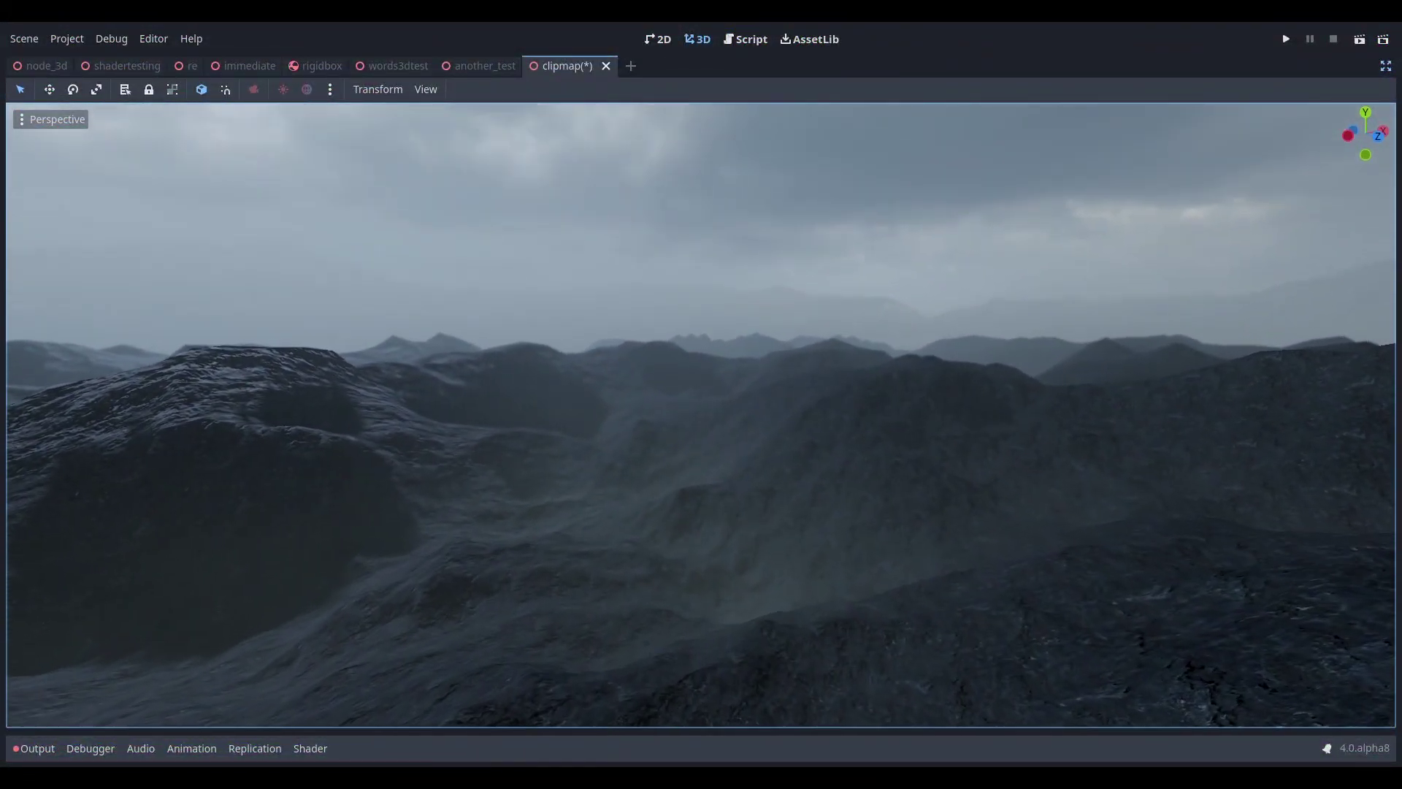
pyautogui.press('w')
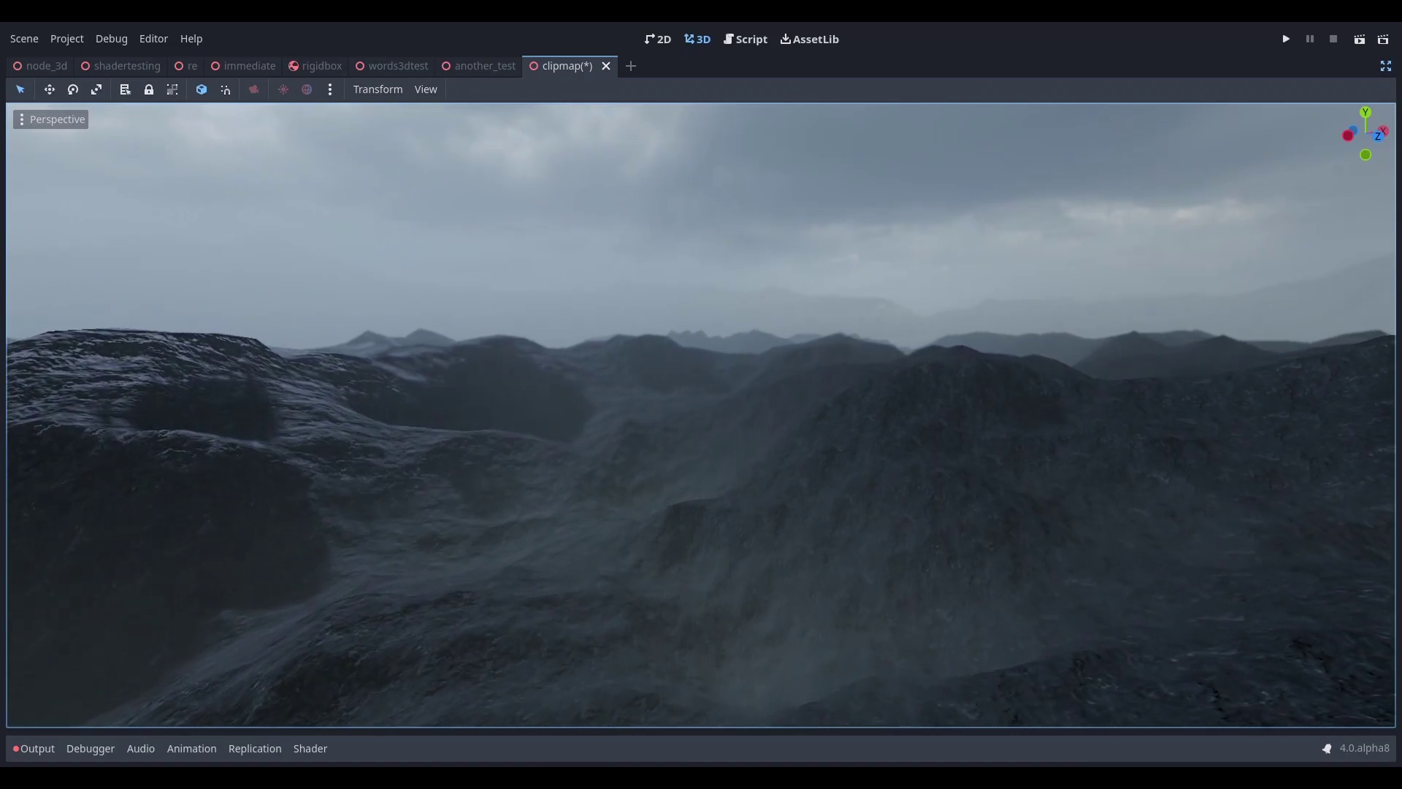
pyautogui.moveTo(701, 414); pyautogui.dragTo(891, 409, button='right')
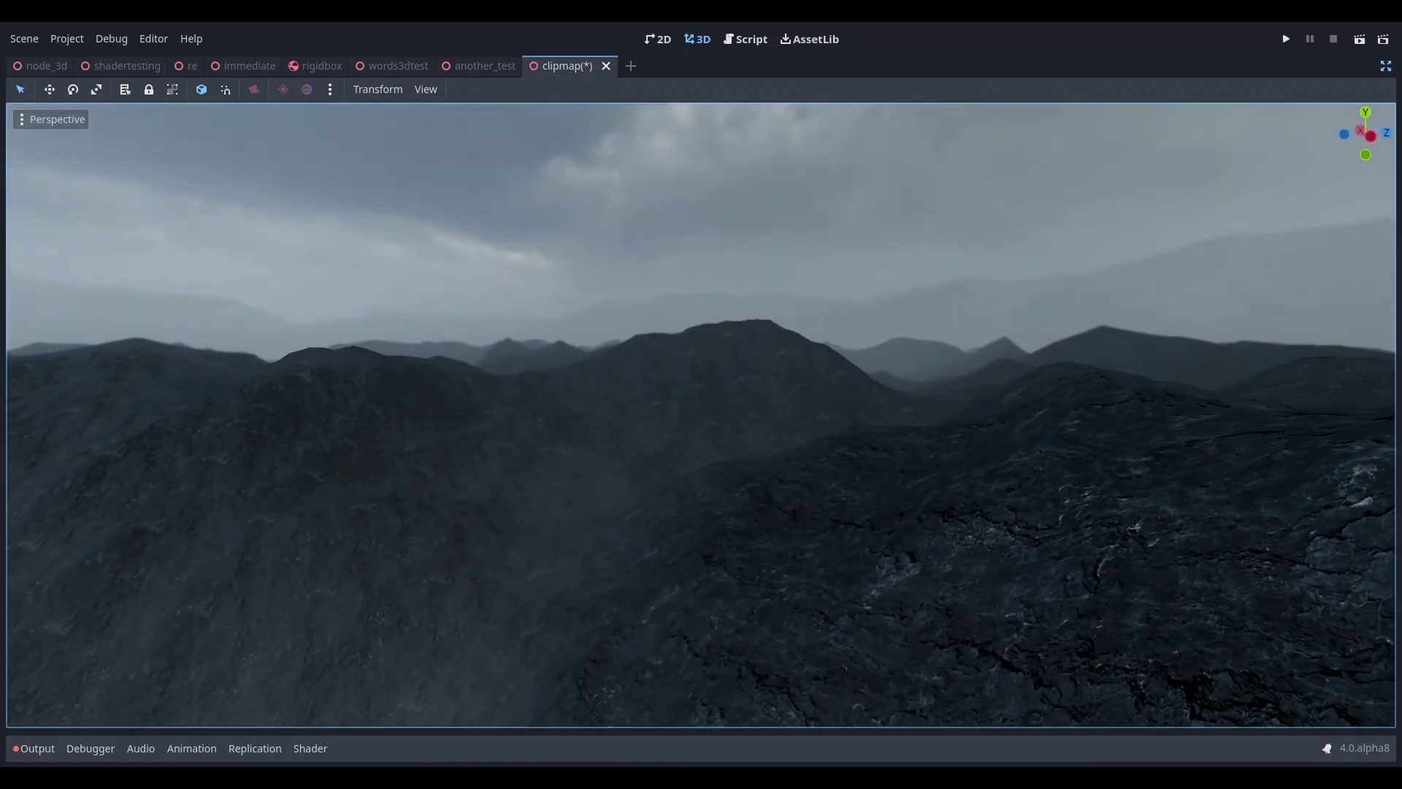
pyautogui.press('w')
pyautogui.moveTo(701, 415); pyautogui.dragTo(777, 362, button='right')
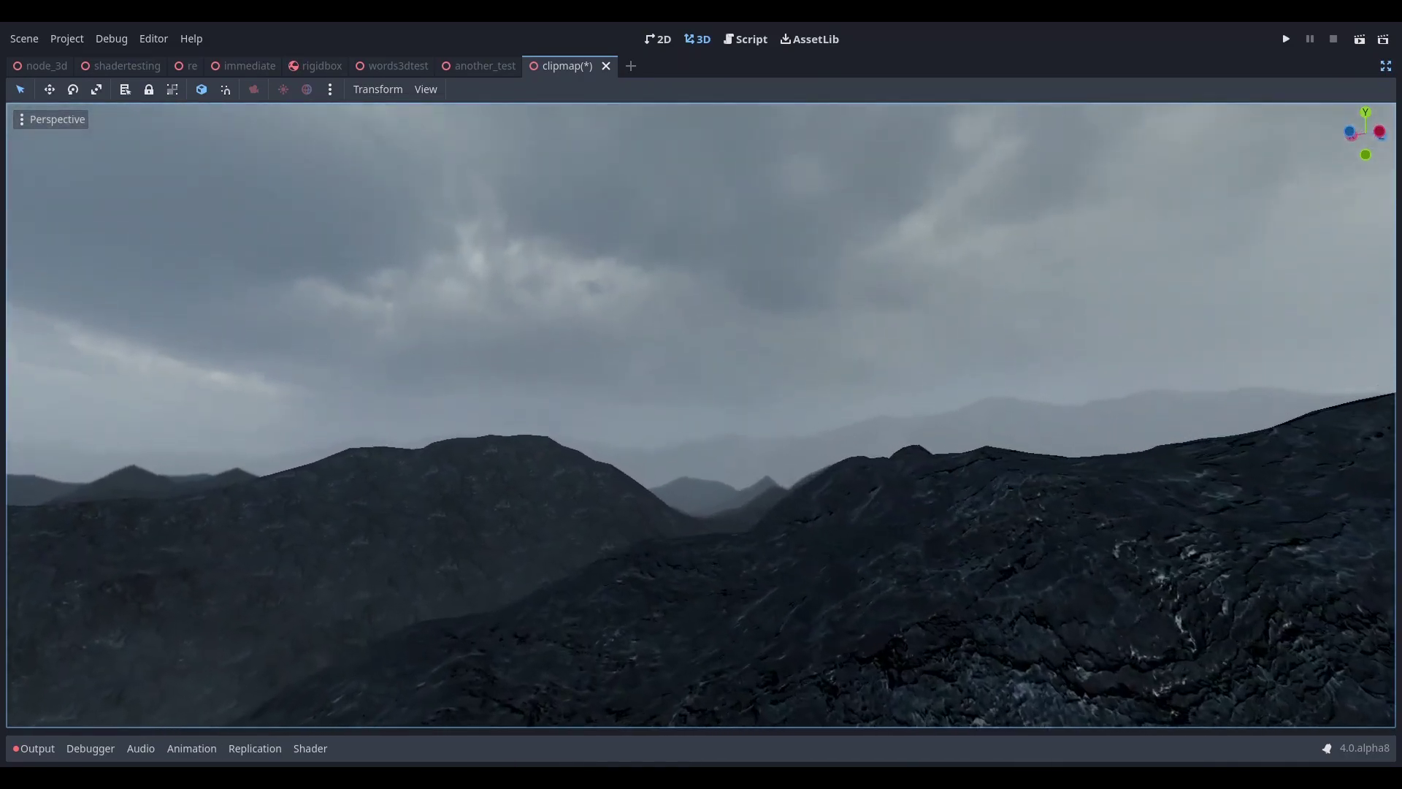